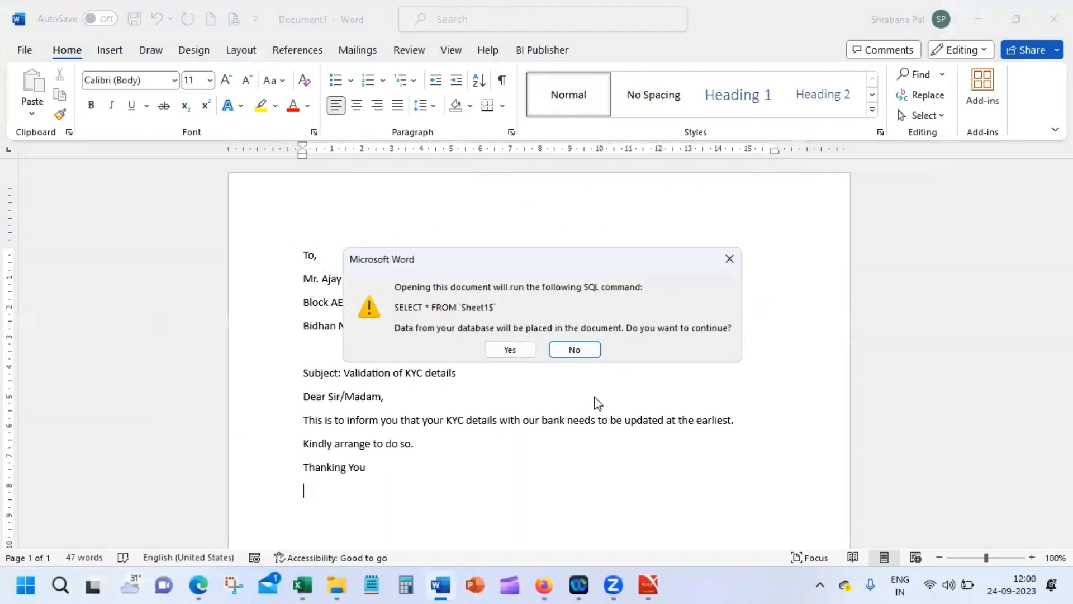
Step: Accept the Sheet1$ data link, cancel the source picker, recover the letter and skip the SQL query
left_click(510, 350)
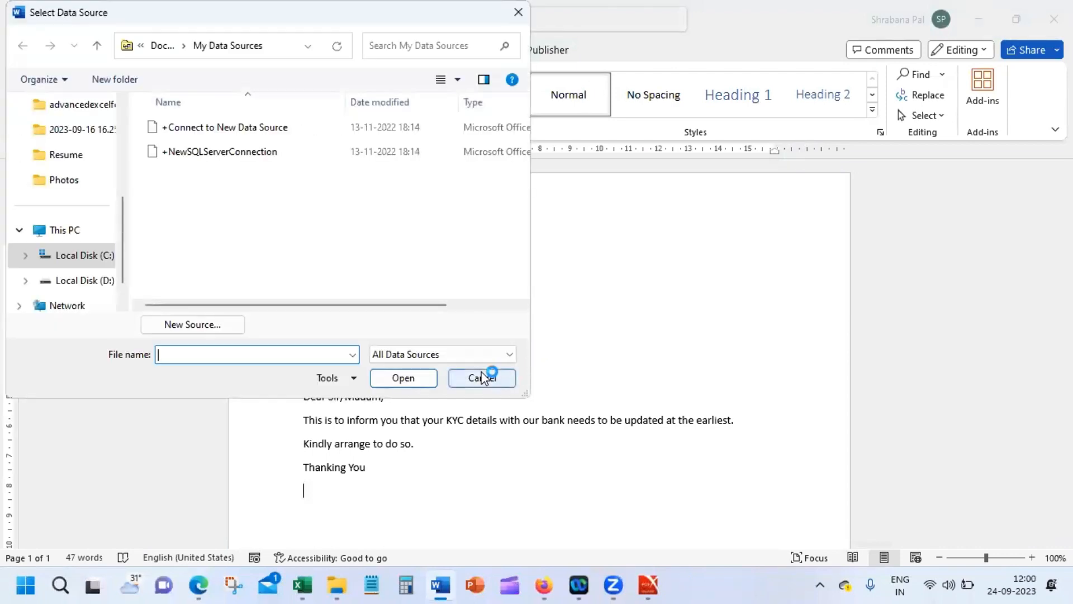
left_click(484, 377)
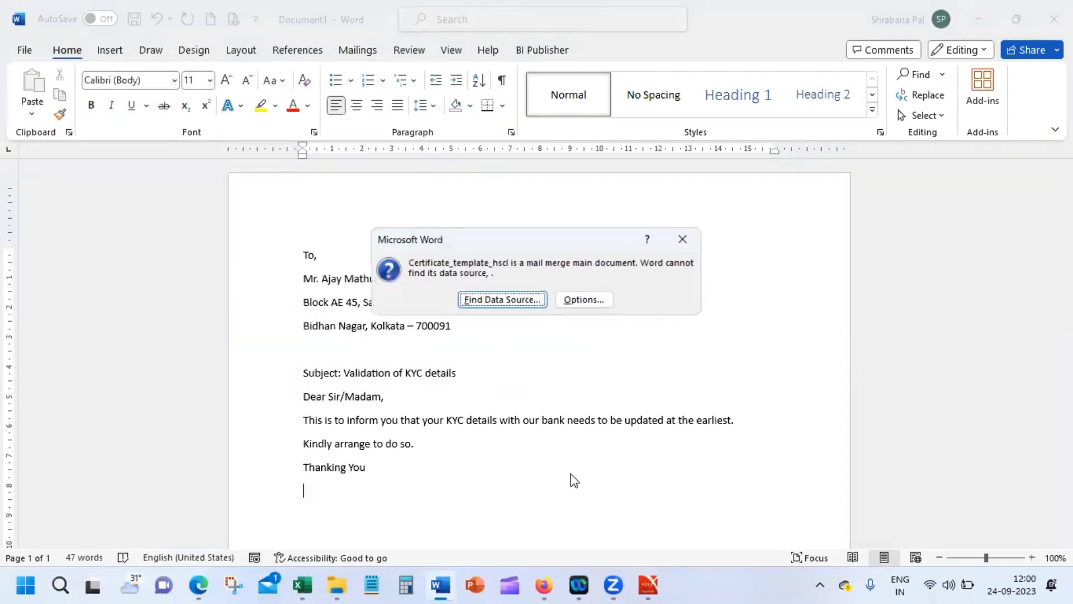
left_click(680, 242)
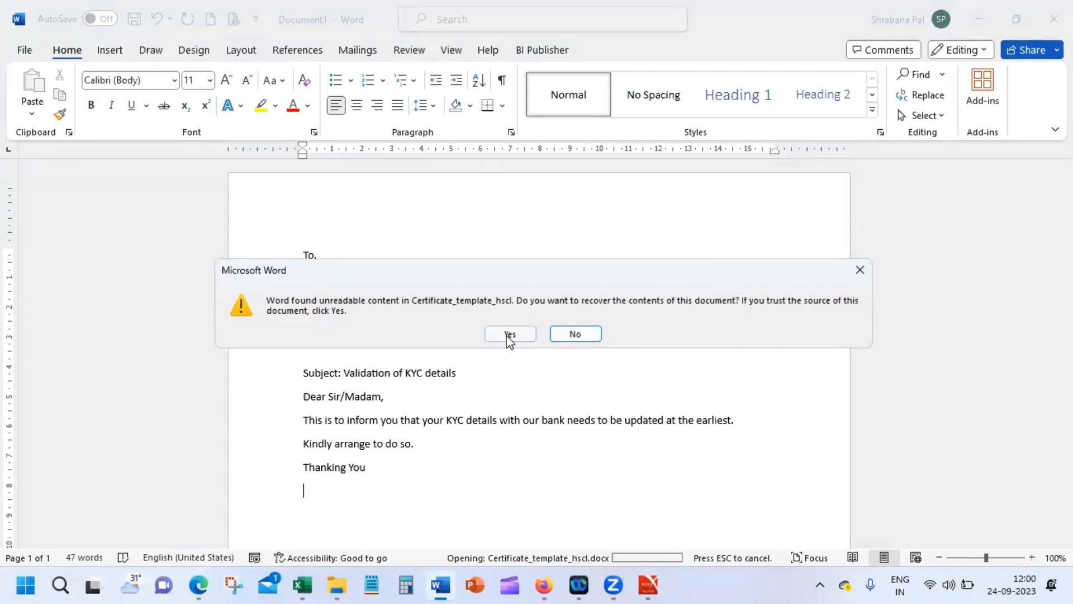
left_click(510, 335)
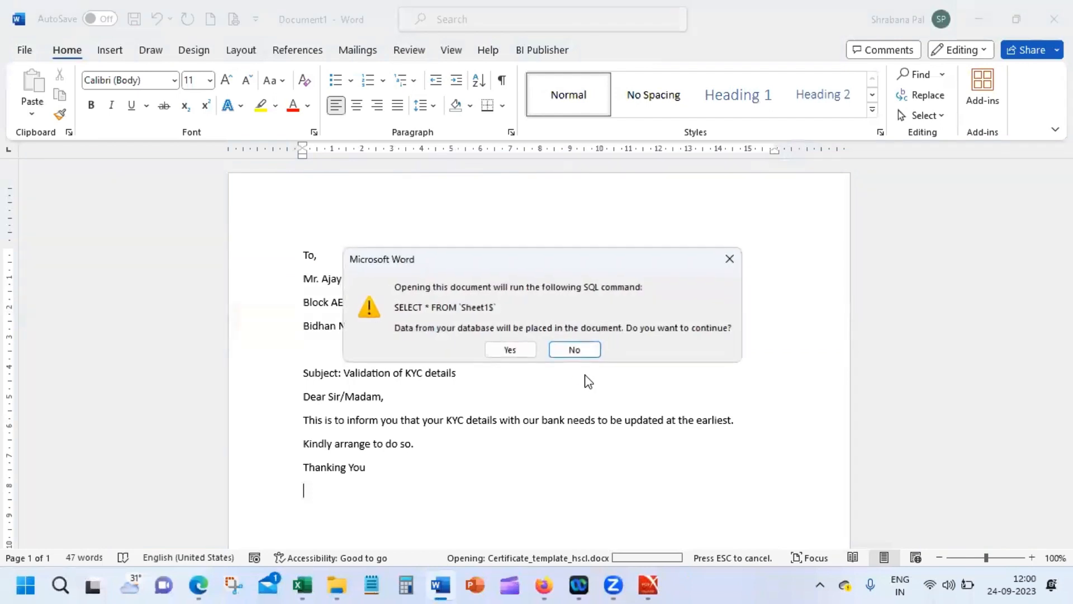
left_click(574, 349)
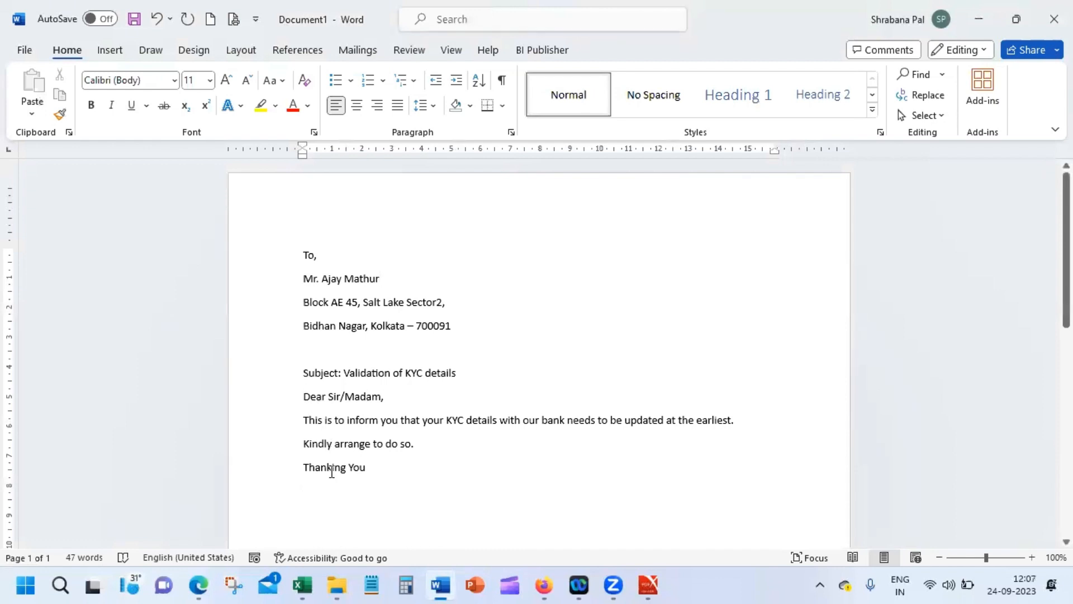
Step: Under Thanking You, add the signatory's name and the line 'Manager - Customer Service'
left_click(360, 514)
key("Return")
type("(")
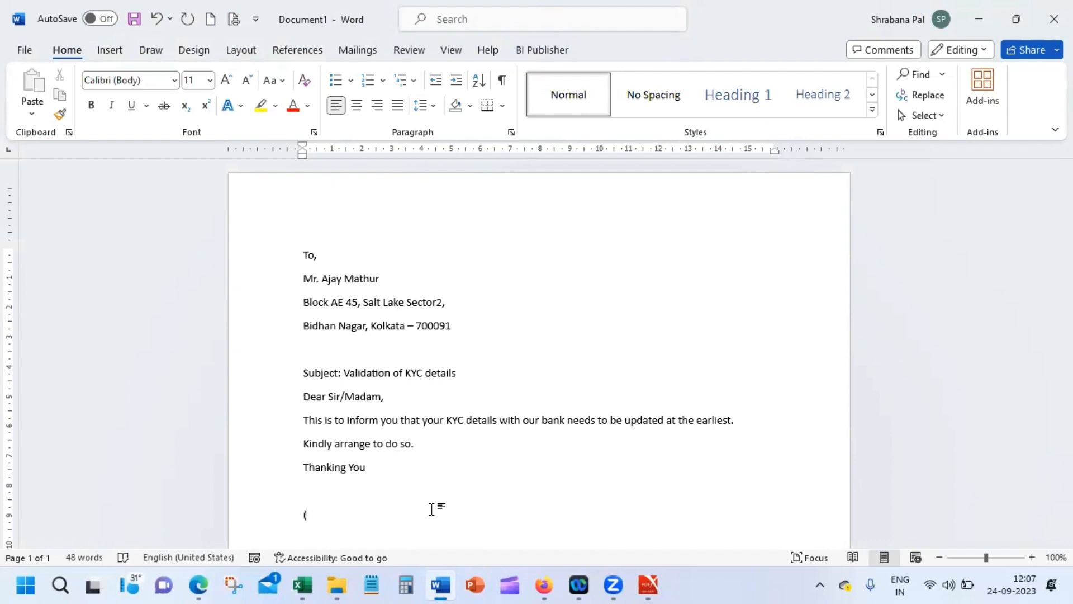
type("K Venkatesh)")
key("Return")
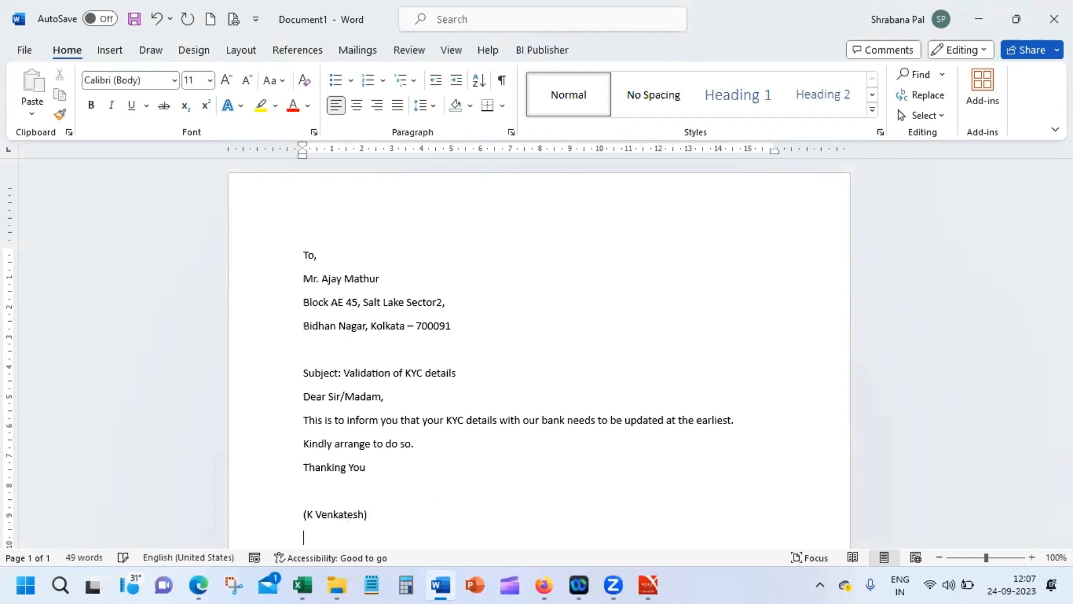
type("Manag")
type("er - Customer S")
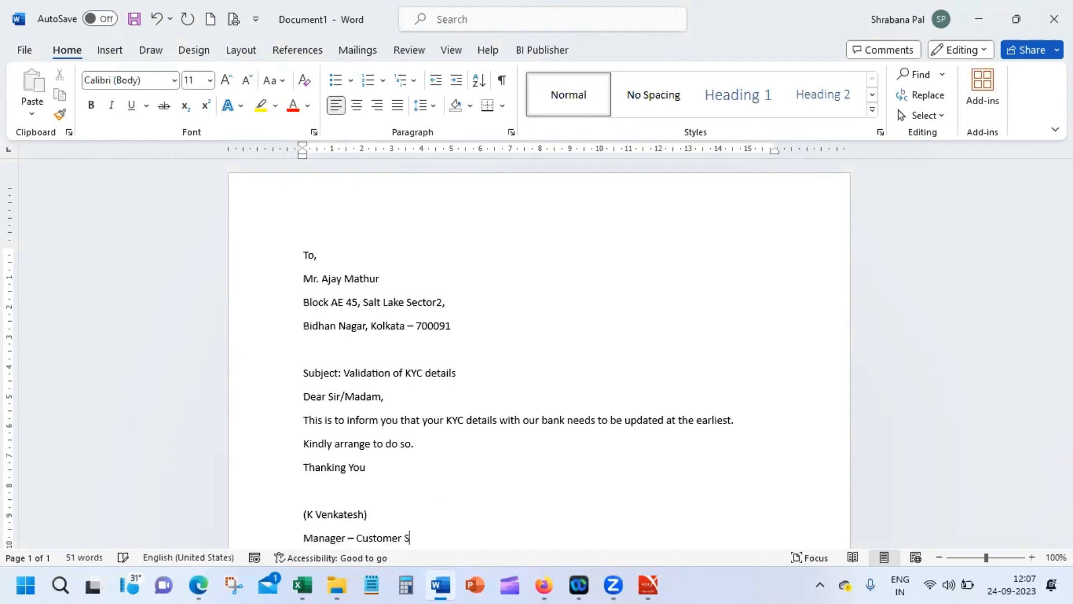
type("ervice")
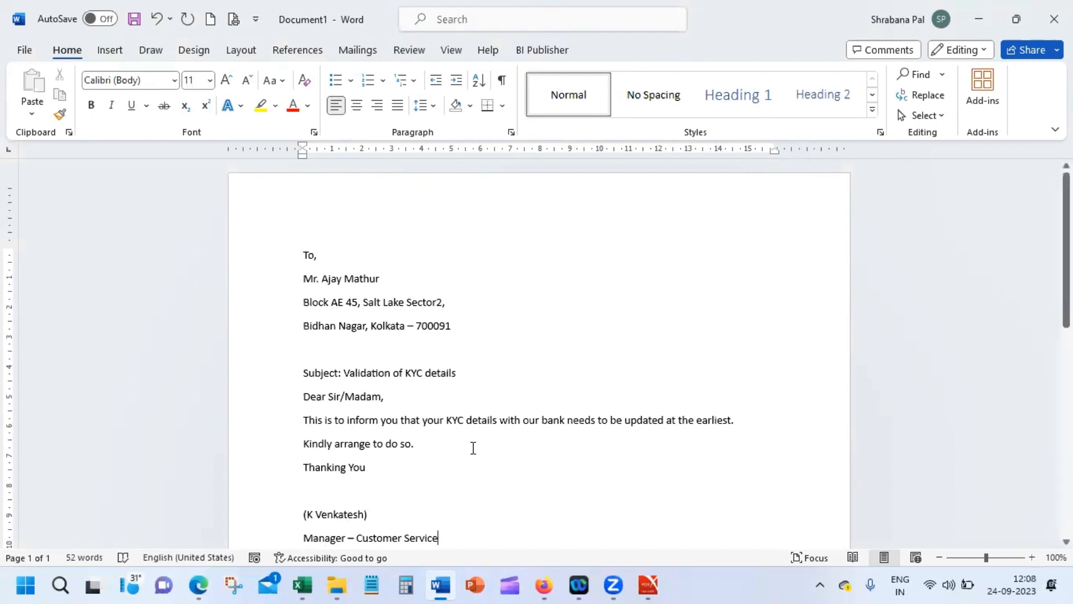
Step: Review the recipient's name and street lines, then bring up the open Excel workbooks
left_click_drag(273, 287, 262, 325)
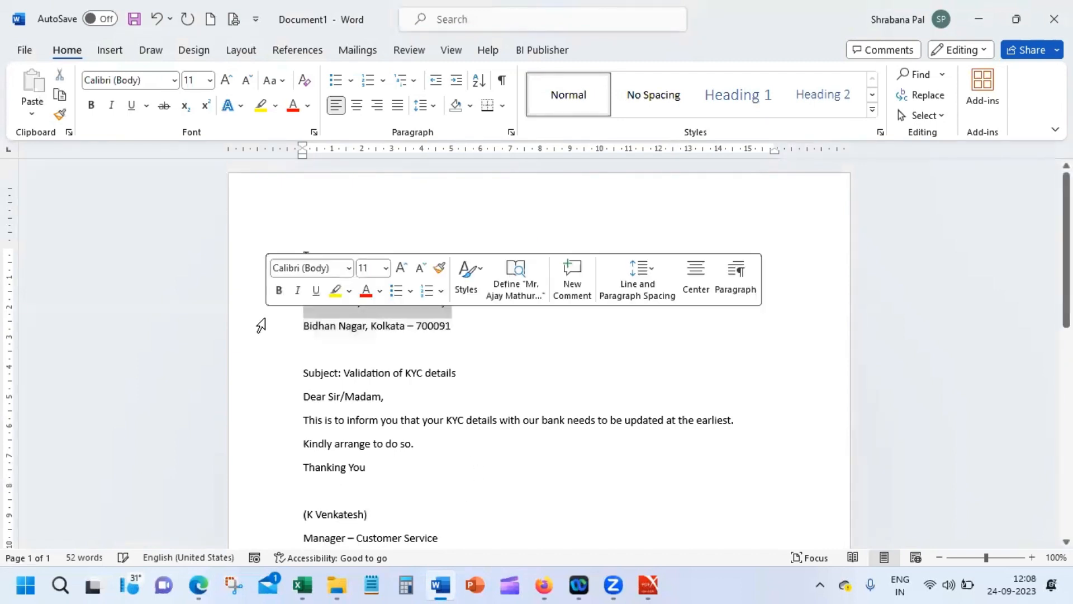
left_click(386, 348)
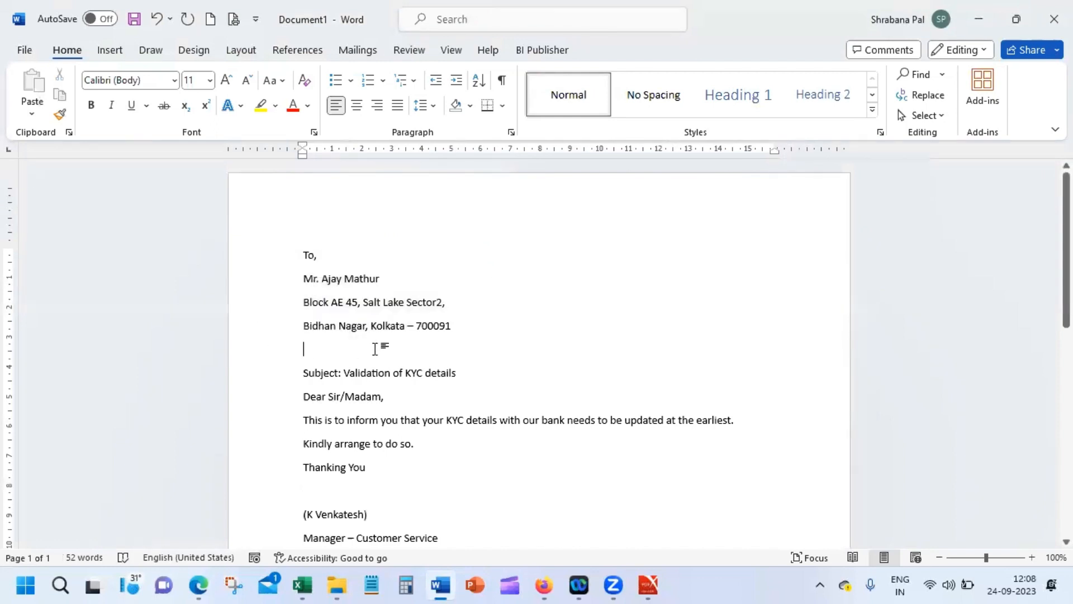
left_click(302, 585)
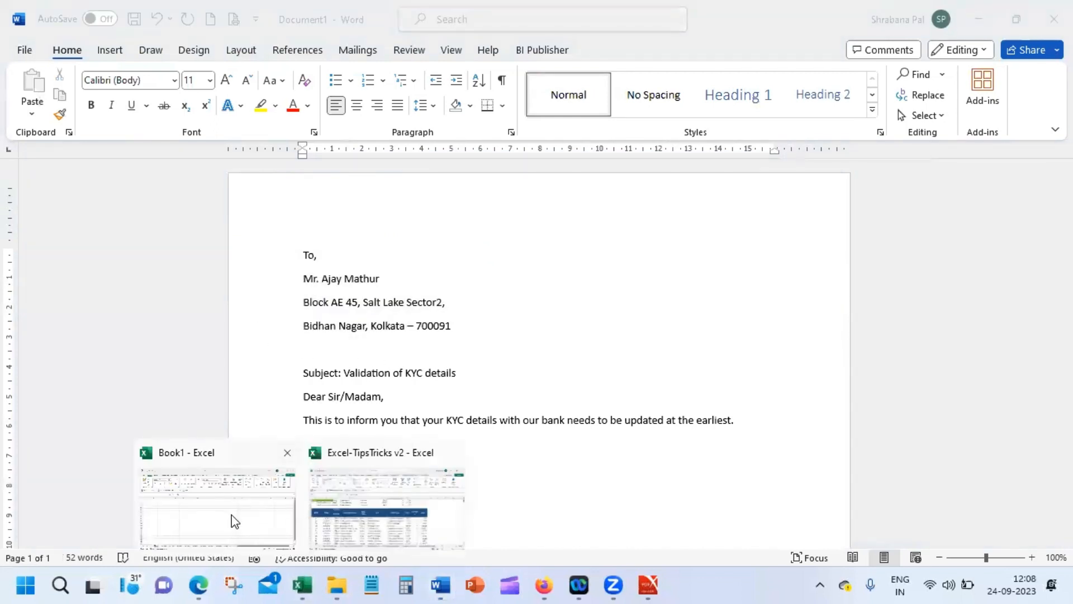
Step: In Book1, enter the headers Title, First Name and Last Name in A1:C1
left_click(235, 522)
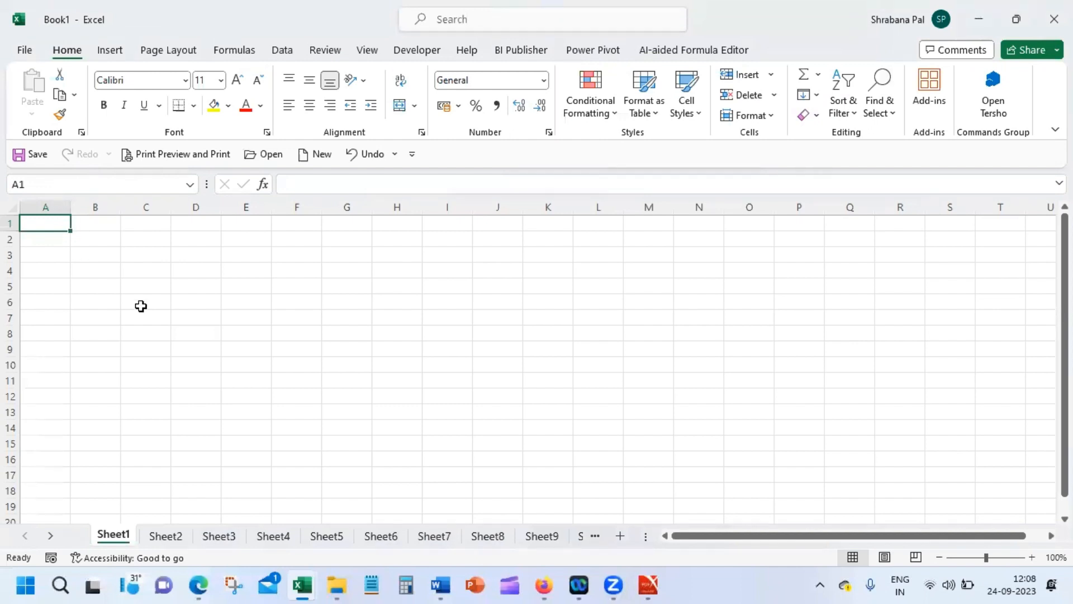
type("Title")
key("Tab")
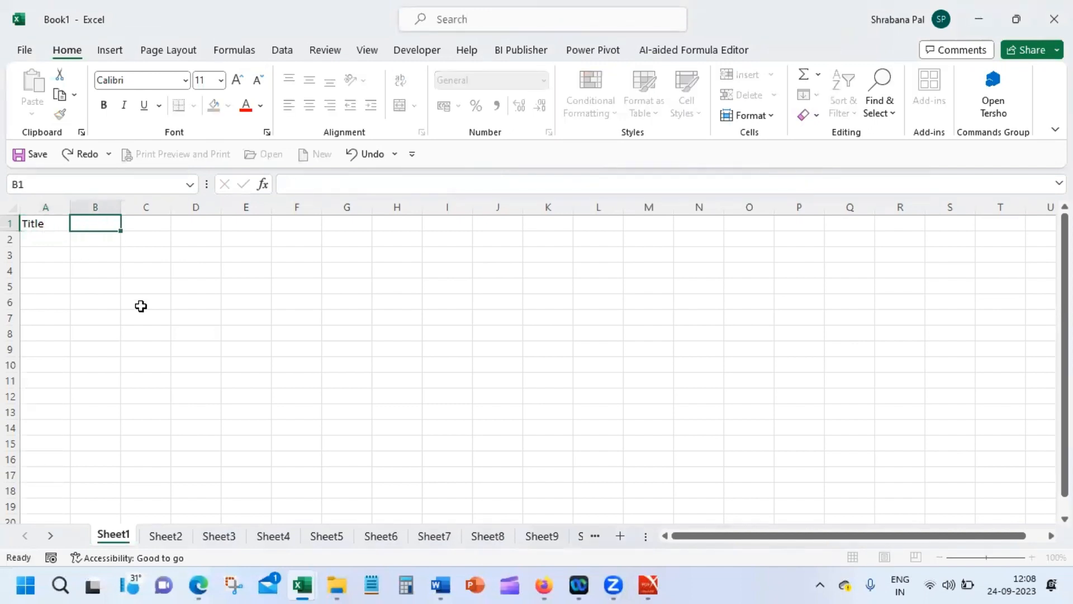
type("N")
key("BackSpace")
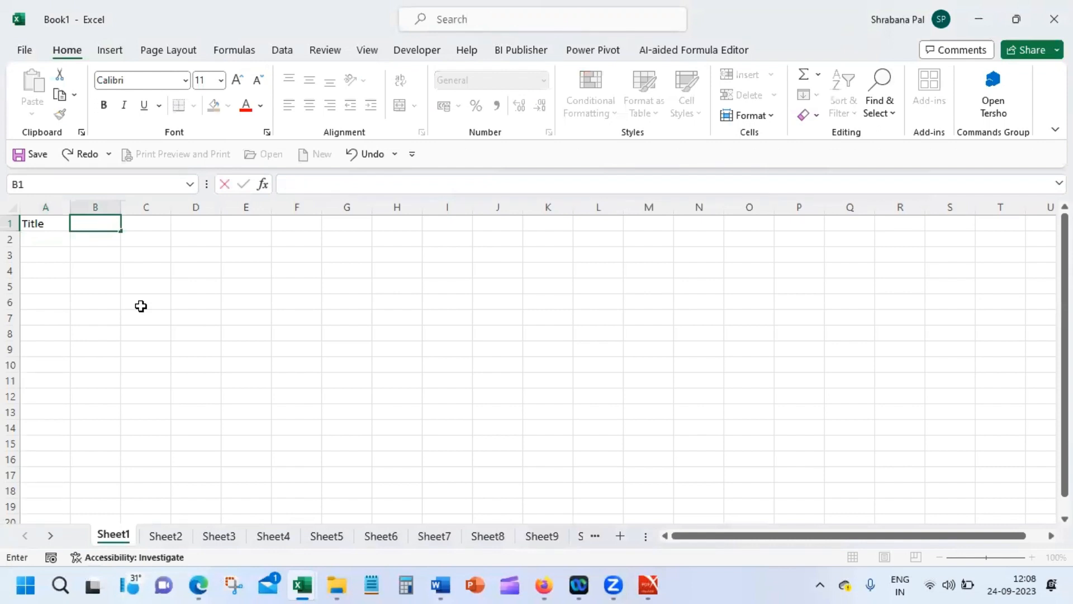
type("First Name")
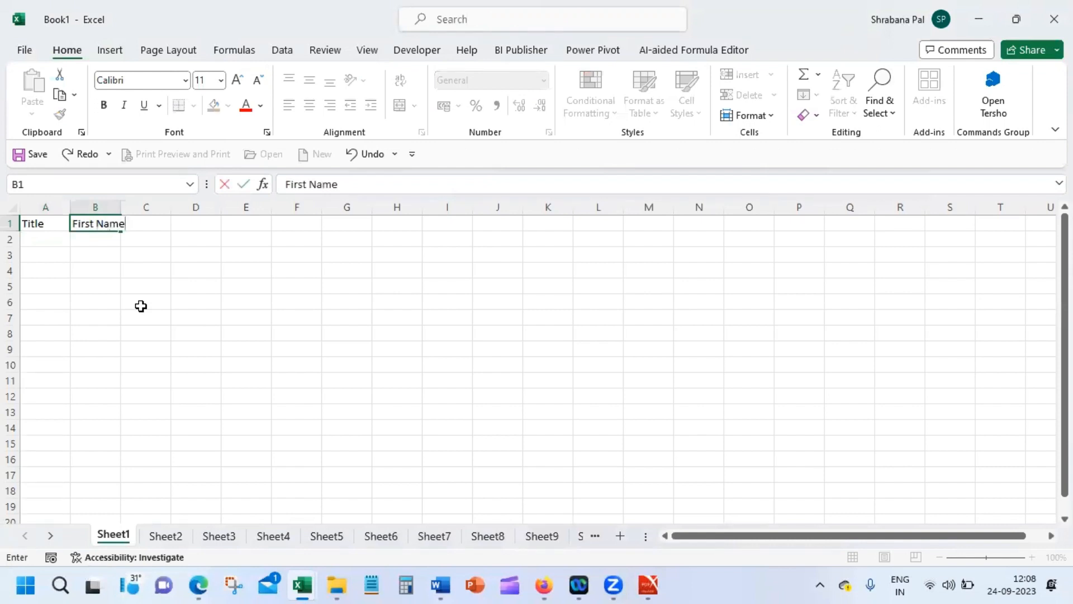
key("Tab")
type("L")
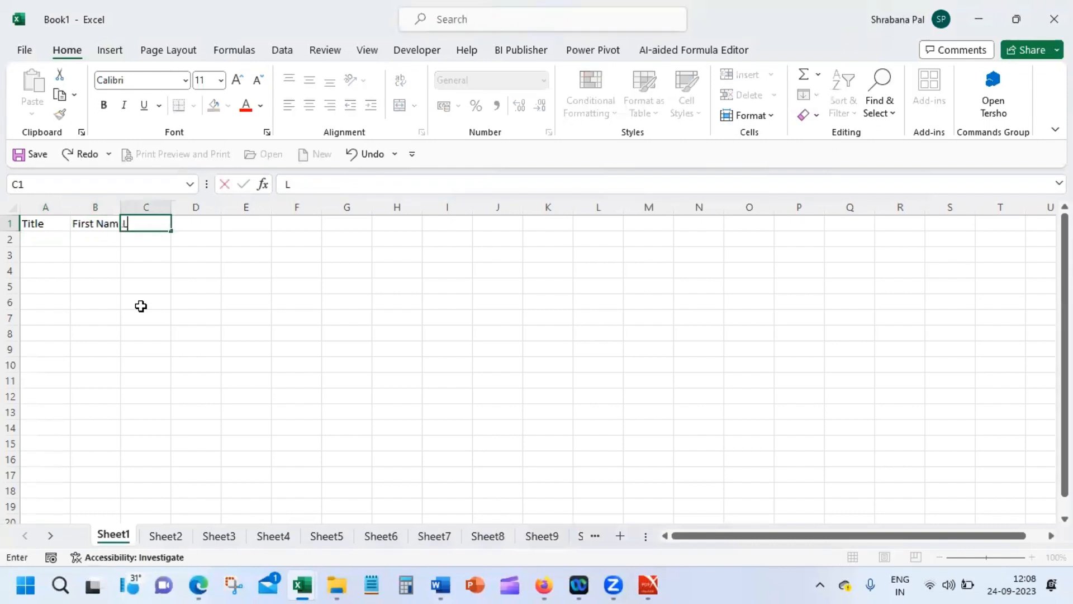
type("ast Name")
key("Tab")
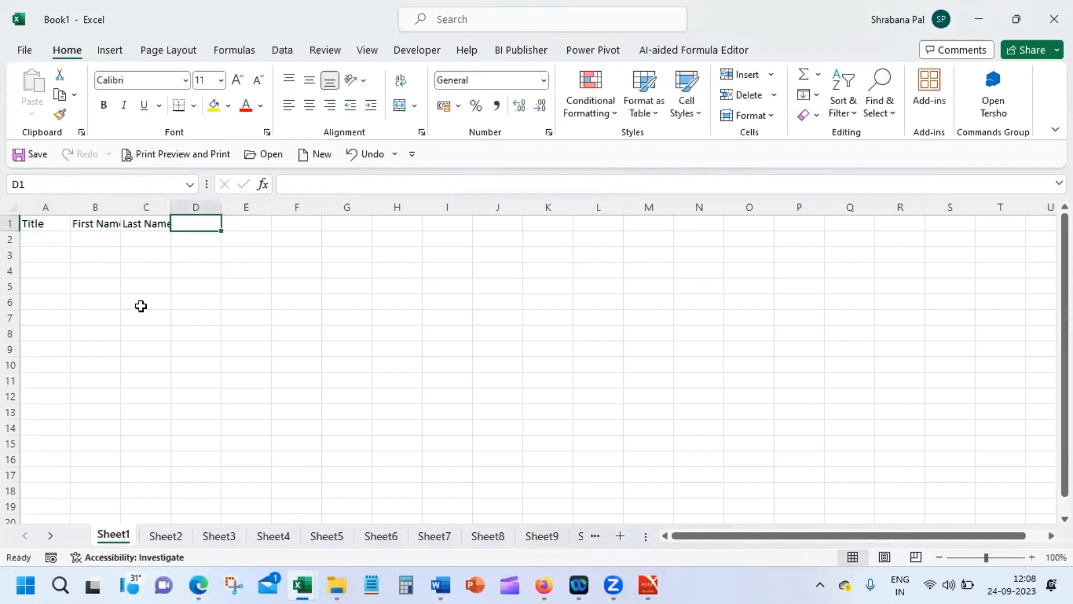
Step: Add the headers Add Line1, Add Line2, City, State and Pincode in D1:H1
type("Add ")
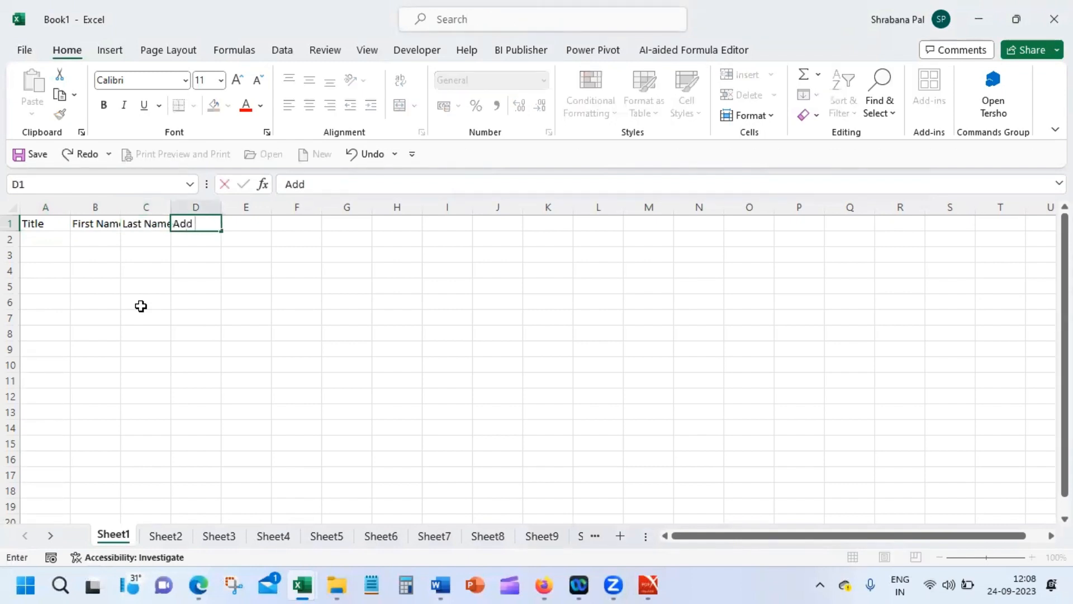
type("Line1")
key("Tab")
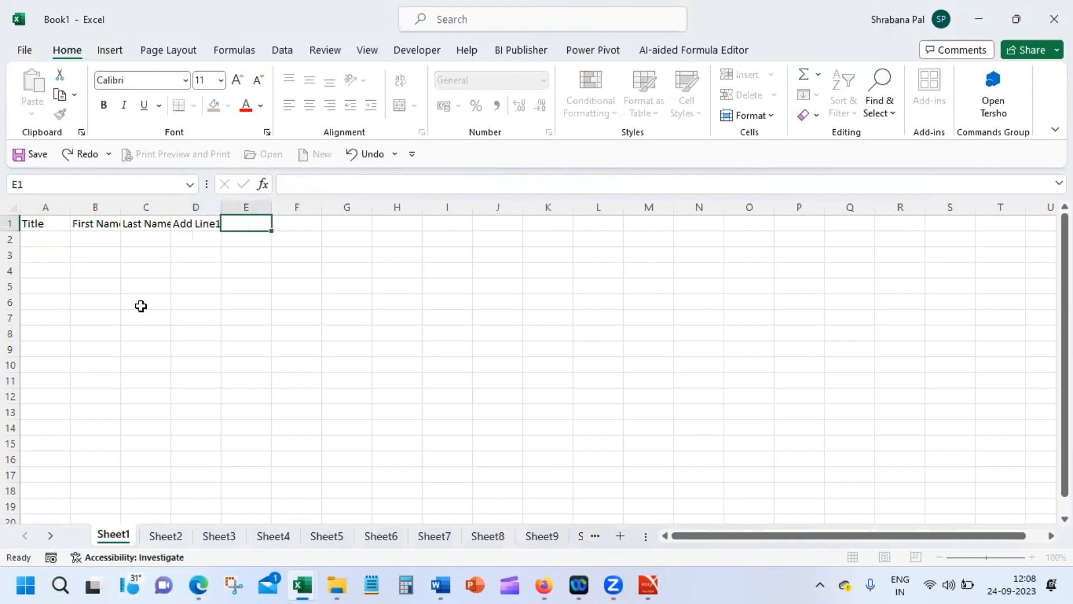
type("Add Line2")
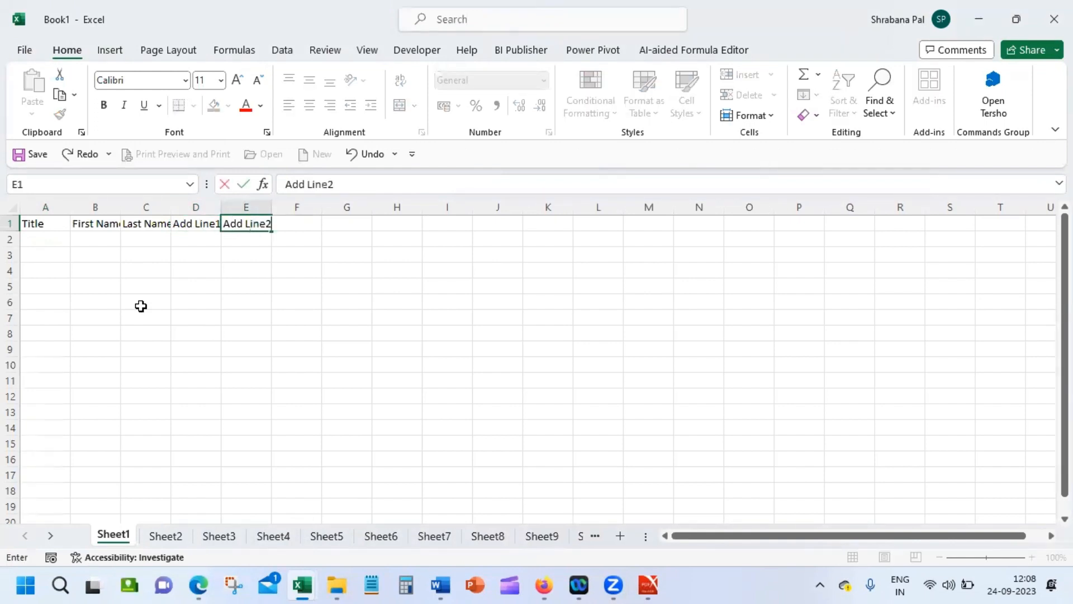
key("Tab")
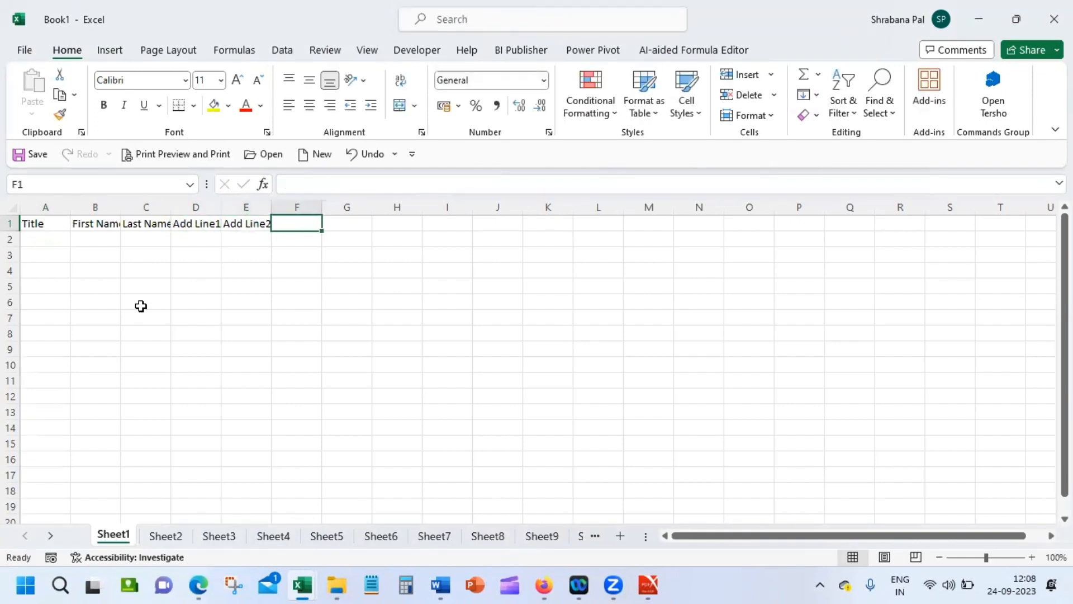
type("City")
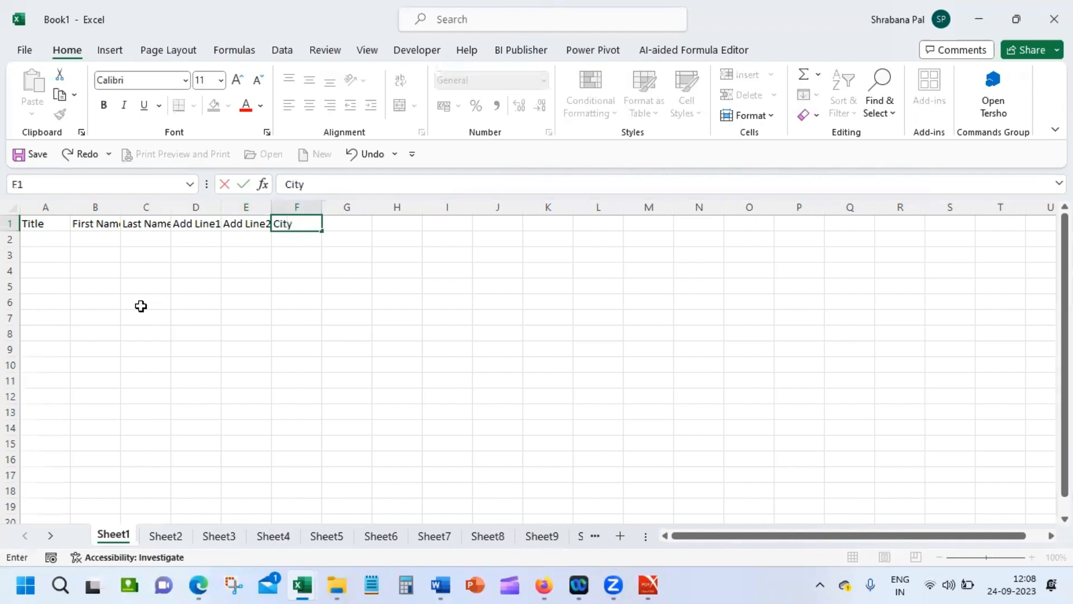
key("Tab")
type("State")
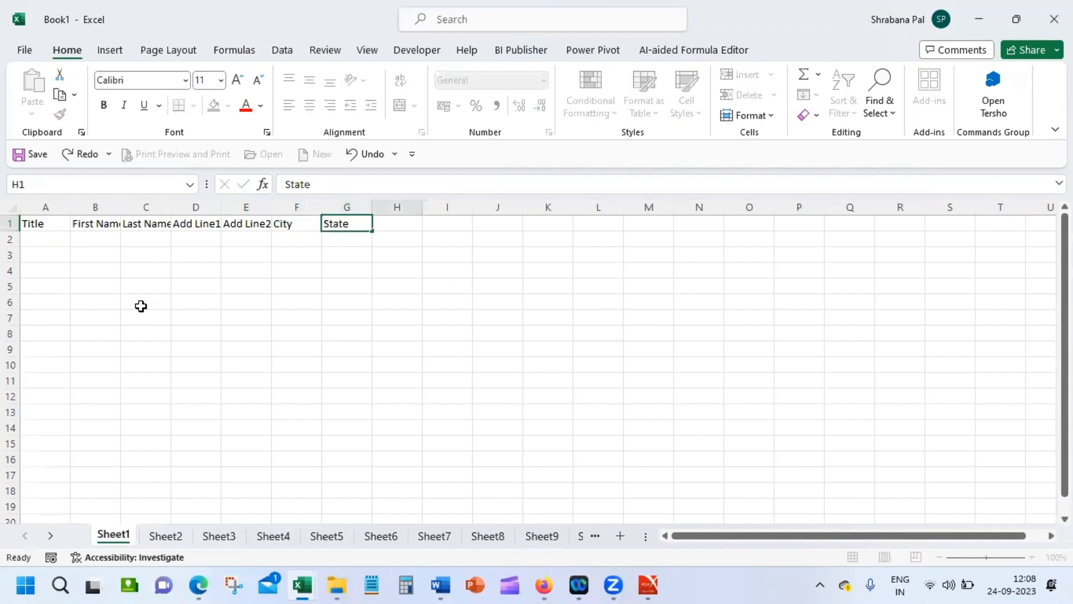
key("Tab")
type("Pincode")
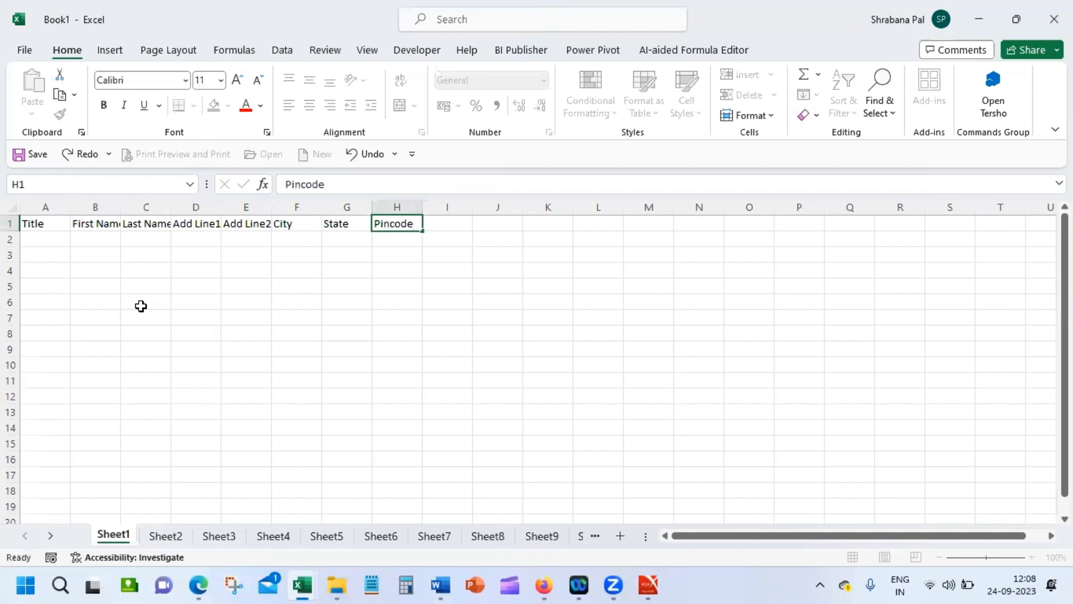
key("Return")
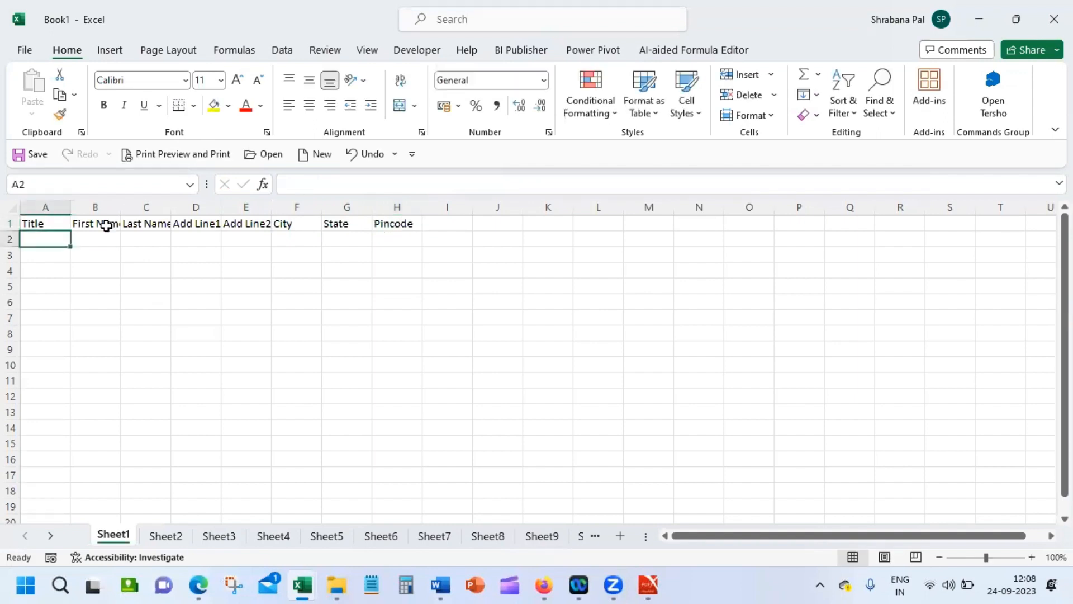
Step: Add the Account Type and Account No headers in I1 and J1
left_click_drag(448, 225, 448, 221)
left_click(448, 221)
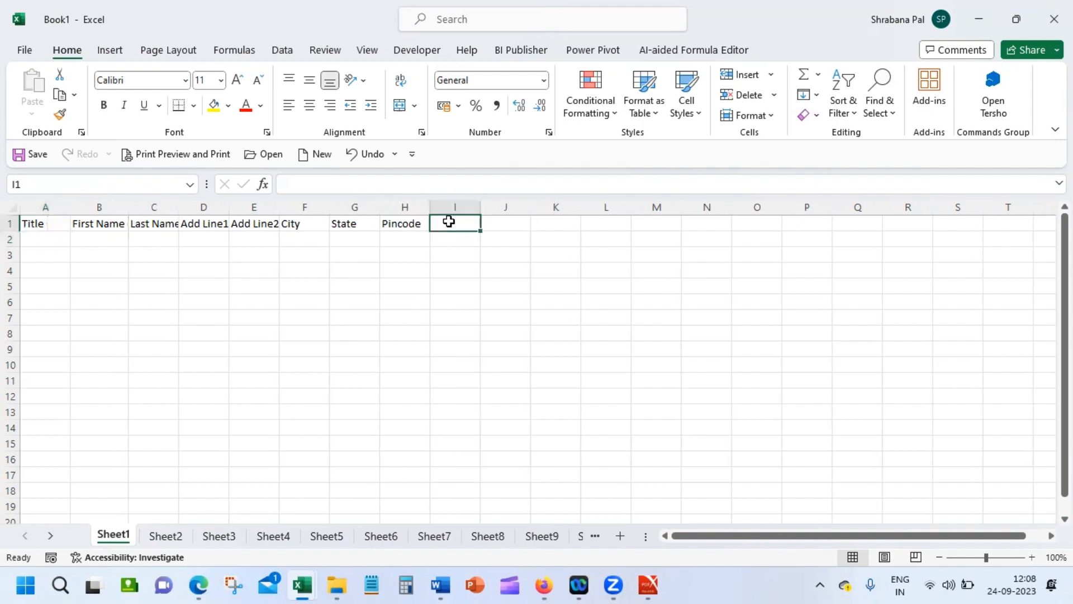
type("A")
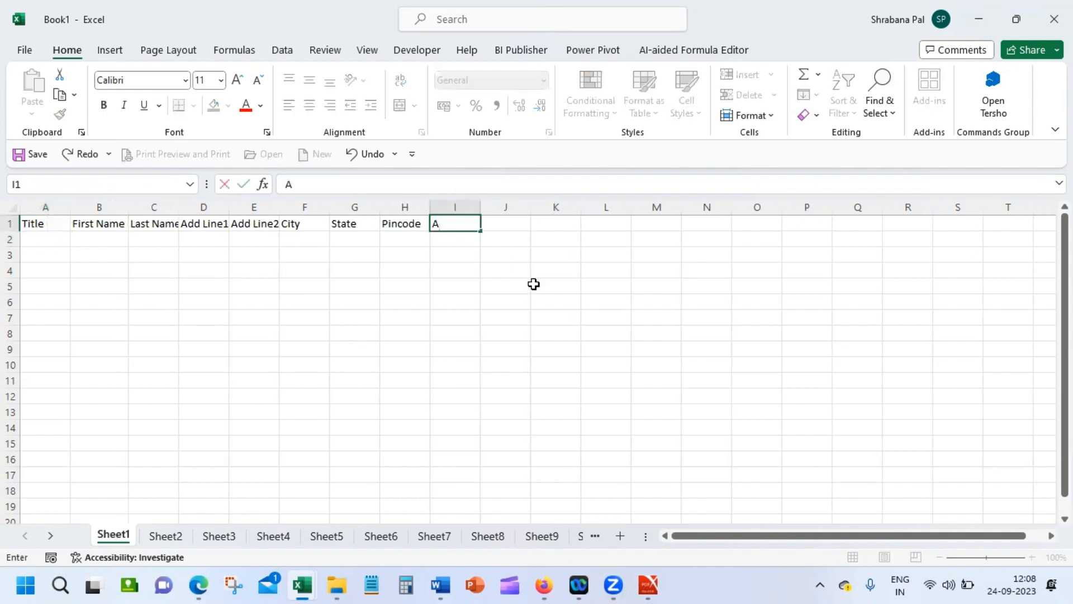
type("ccount Type")
key("Tab")
type("Acc")
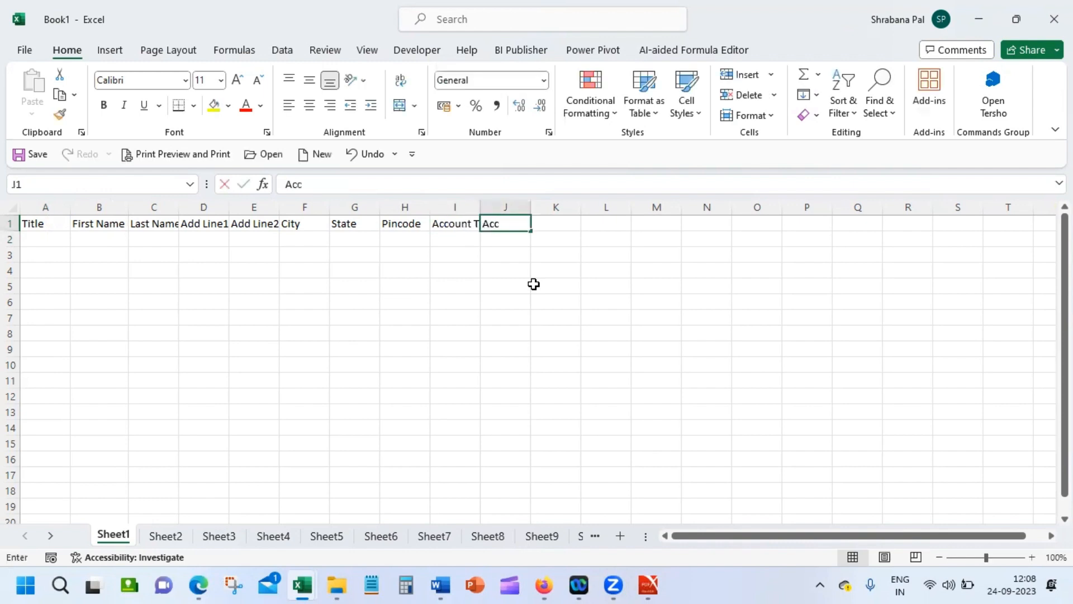
type("ount No")
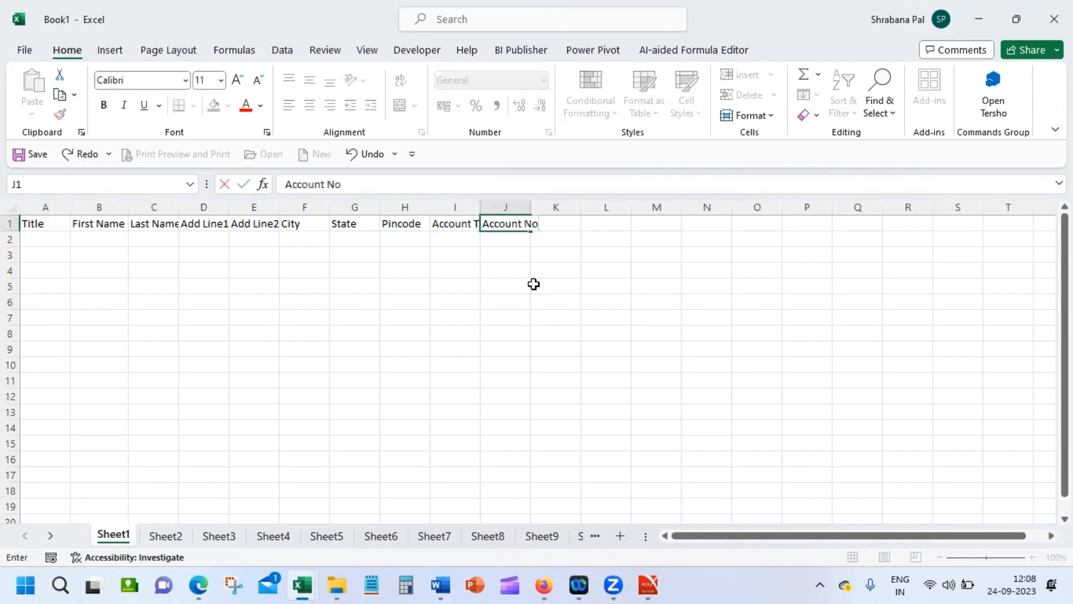
key("Return")
Step: AutoFit columns I, E and D to their headers and widen column C slightly
double_click(480, 207)
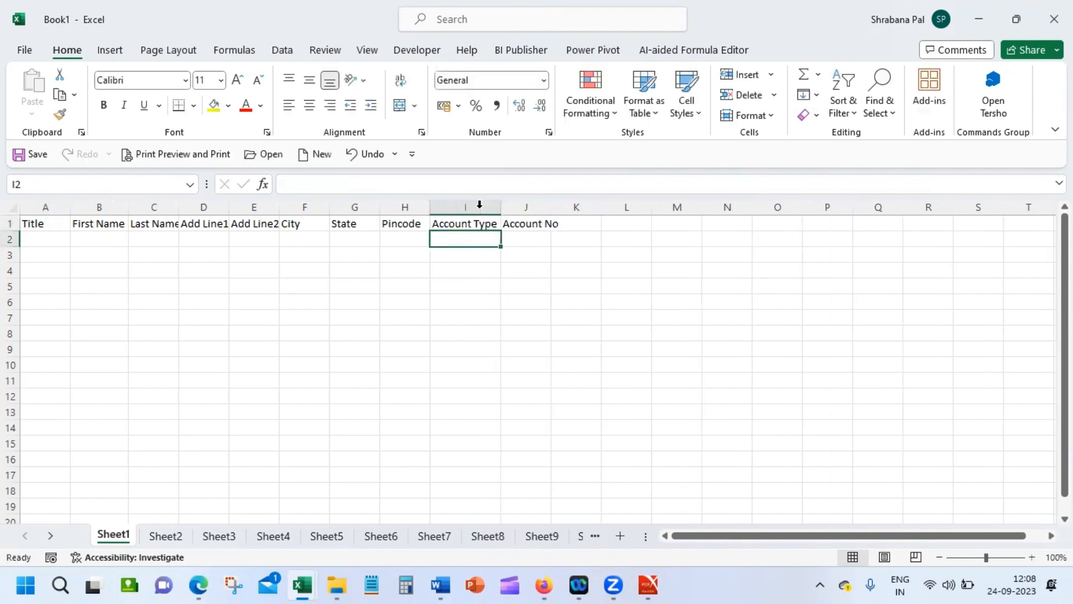
left_click(273, 207)
double_click(279, 207)
double_click(227, 207)
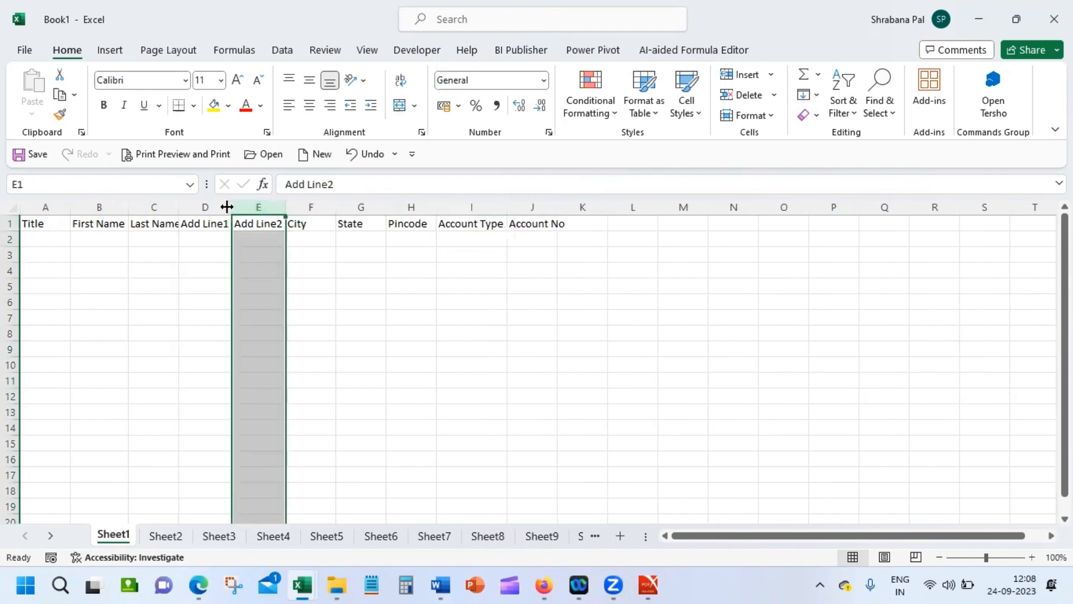
left_click_drag(177, 207, 180, 208)
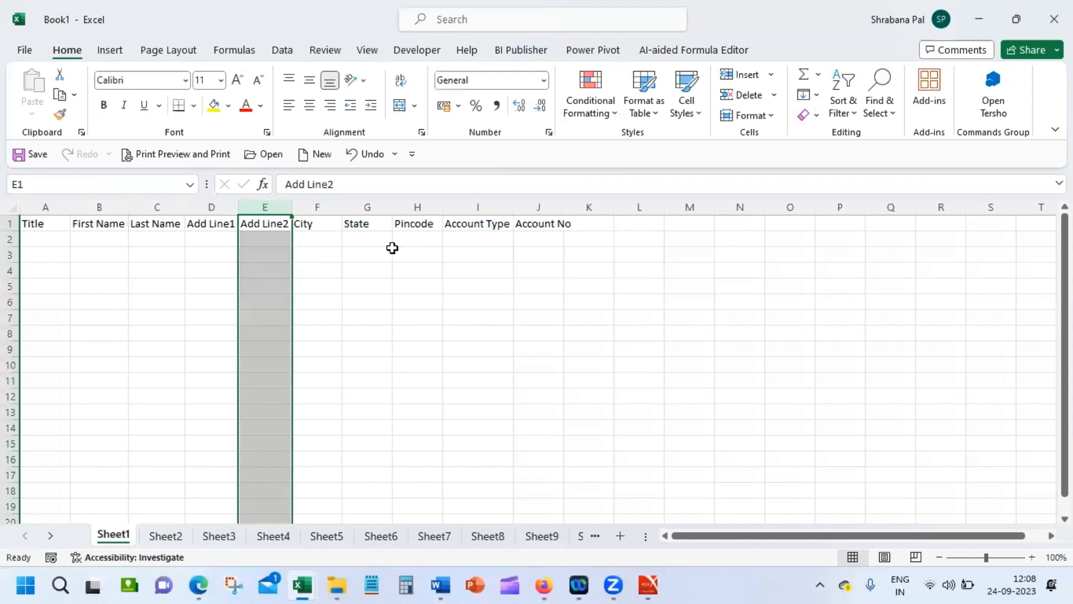
left_click(349, 264)
Step: Enter the first customer's title, first name, last name and first address line in A2:D2
left_click(43, 237)
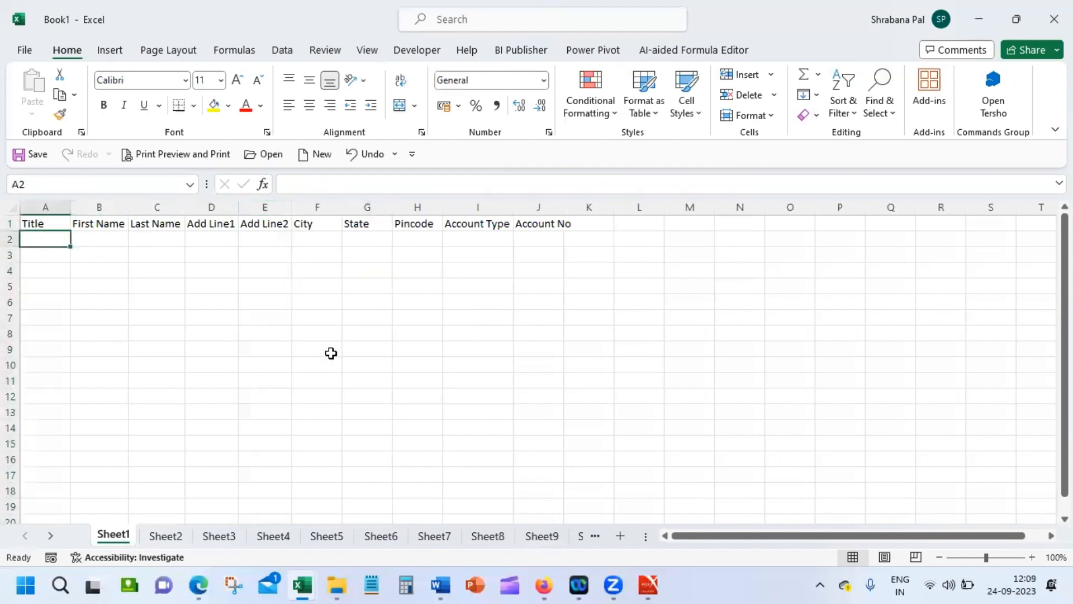
type("Mr.")
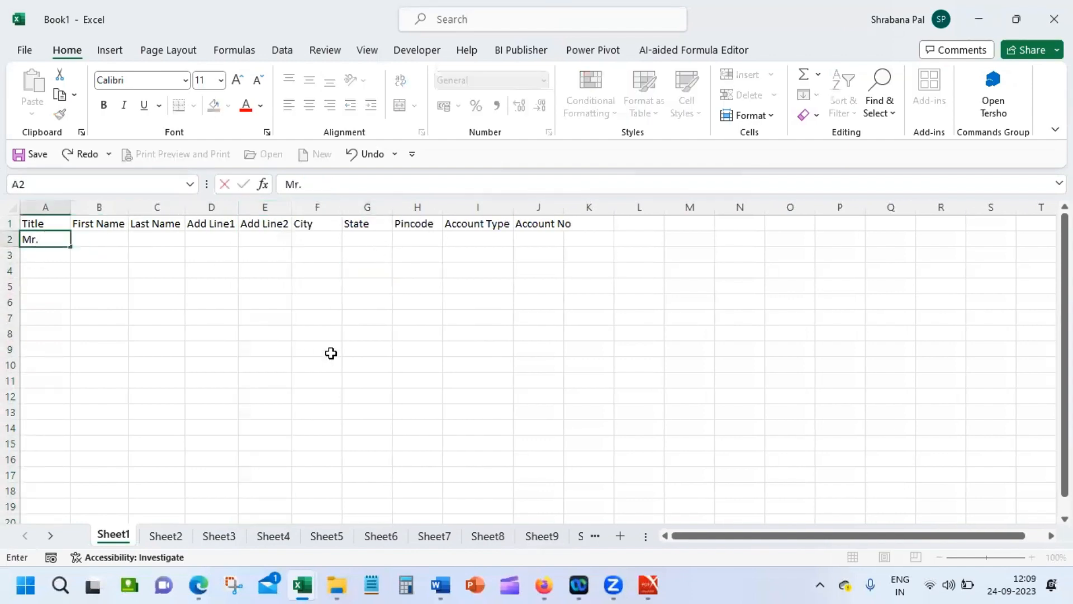
key("Tab")
type("Ajay")
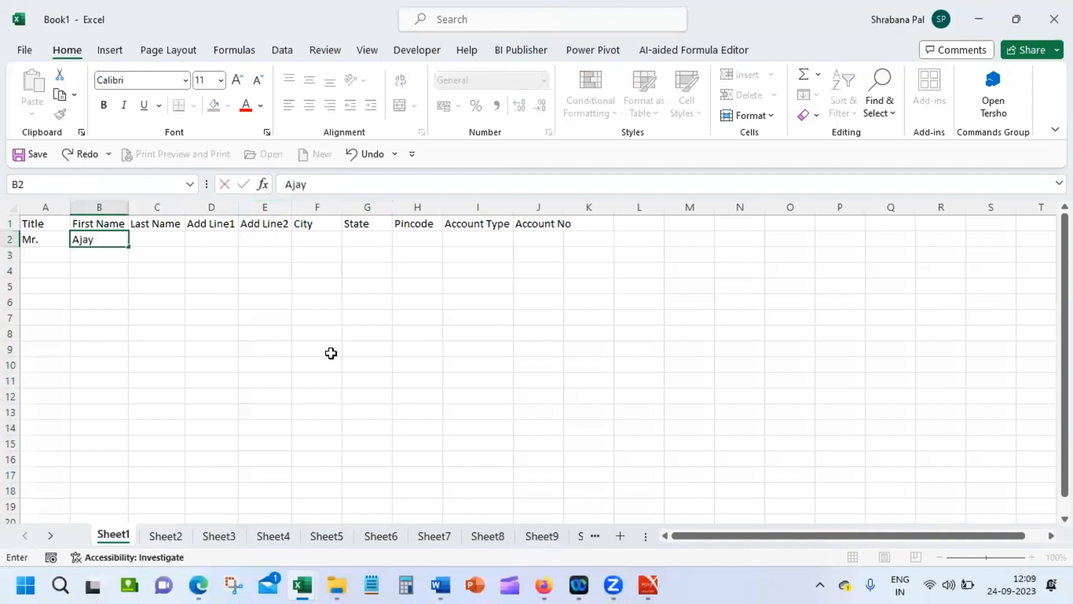
key("Tab")
type("Math")
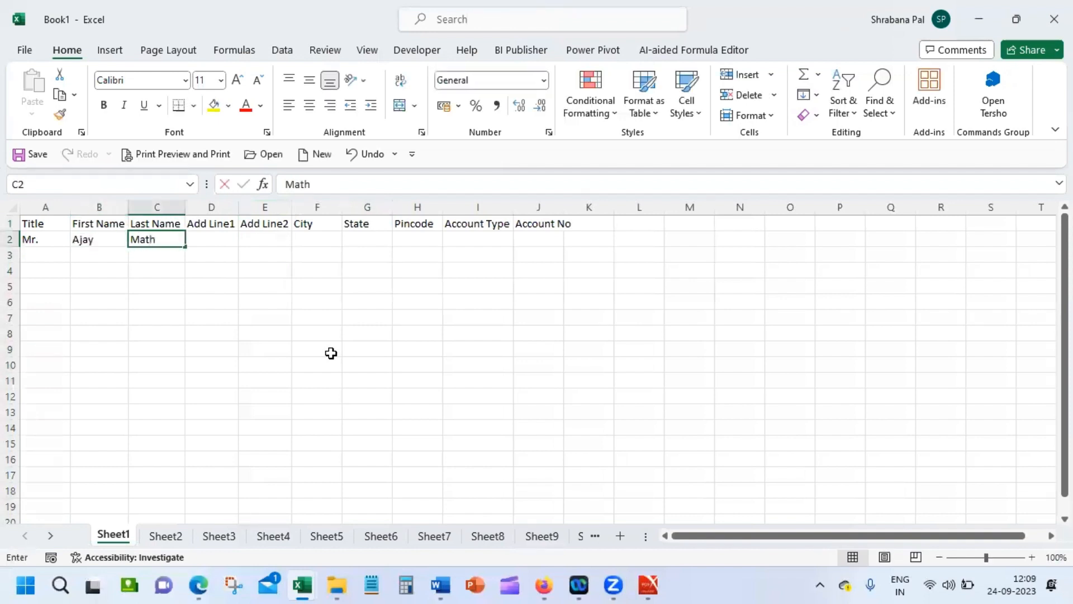
type("ur")
key("Tab")
type("AE")
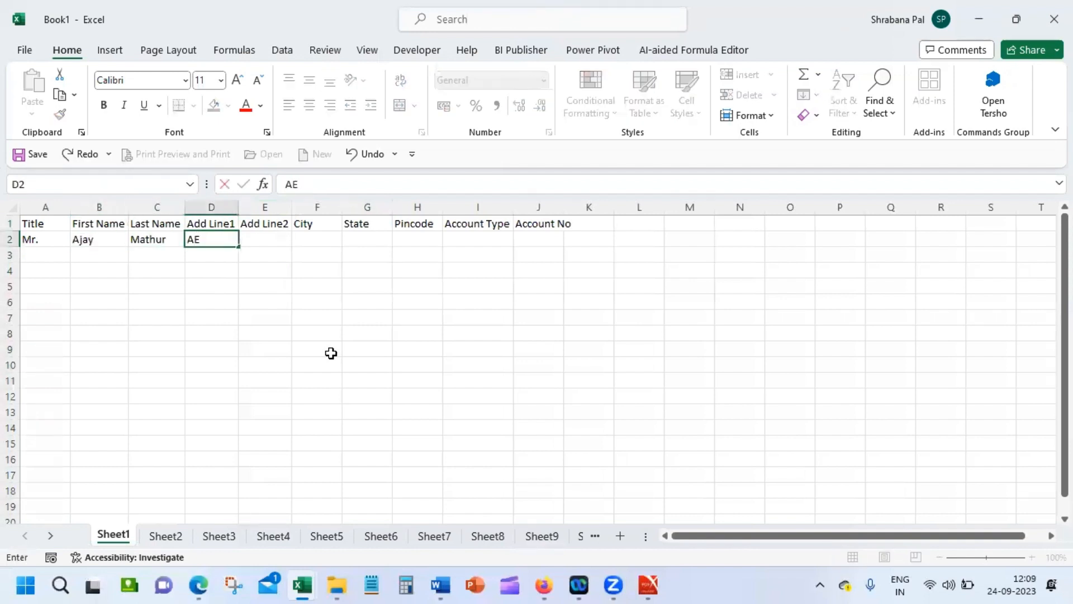
type(" 32")
key("Tab")
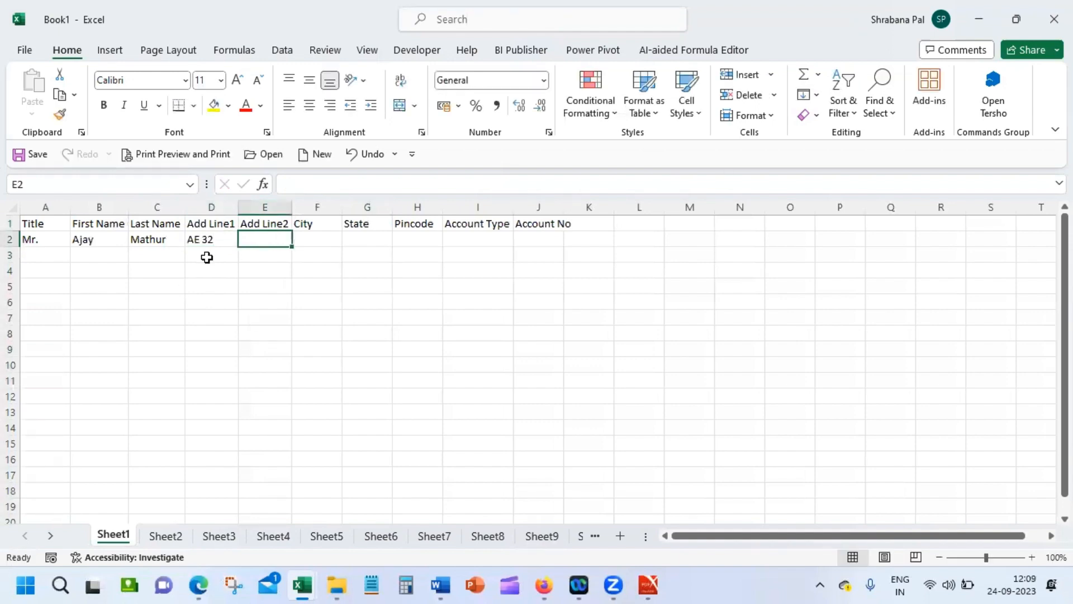
Step: Complete the D2 address line and enter the first customer's city, state and pincode
left_click(220, 240)
left_click(424, 182)
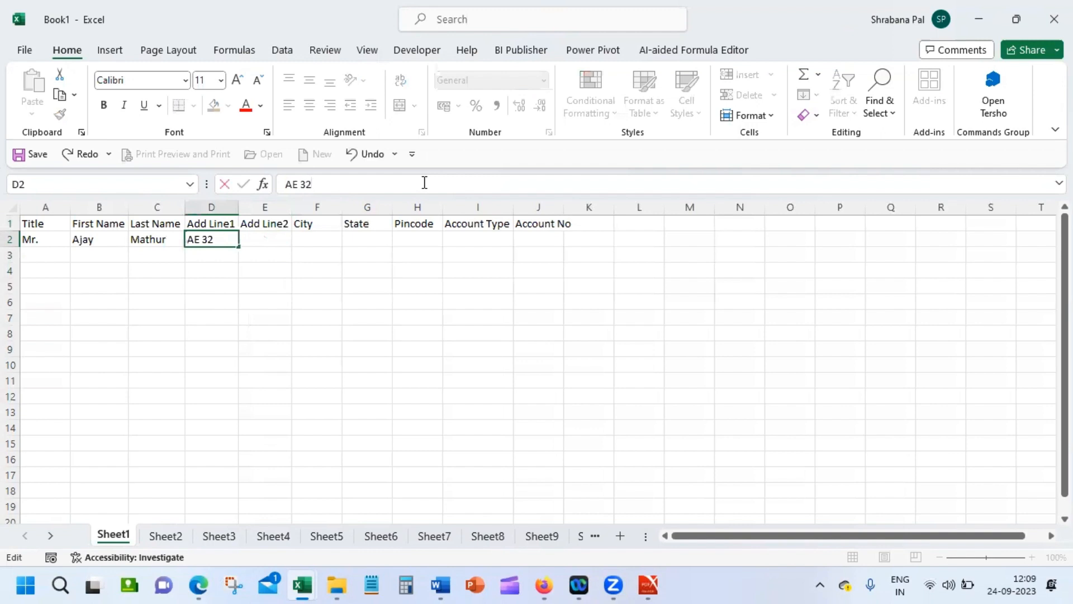
type("Salt Lake")
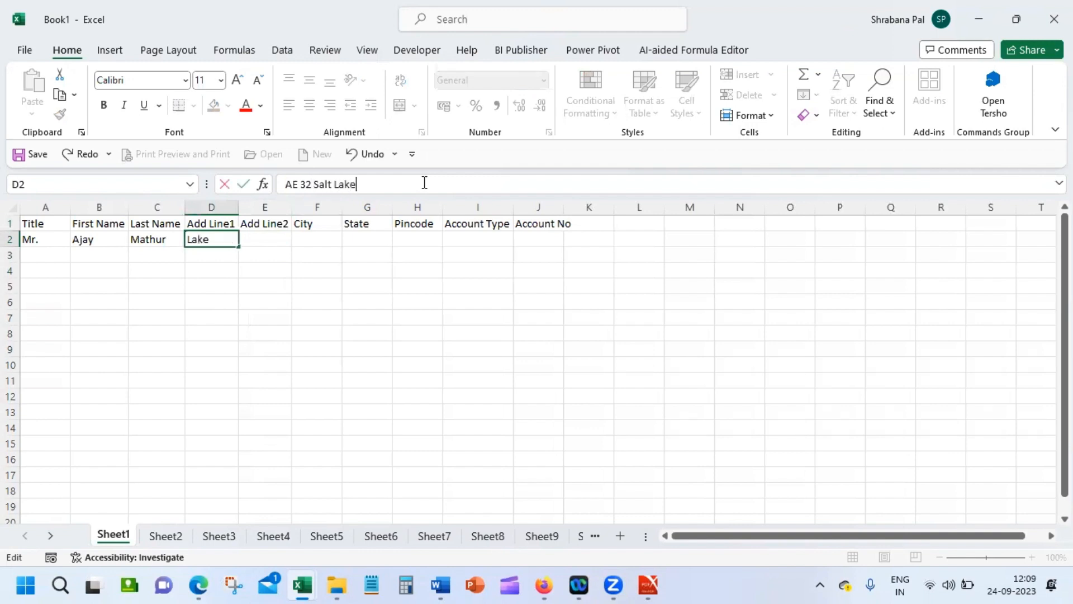
key("Tab")
type("Bi")
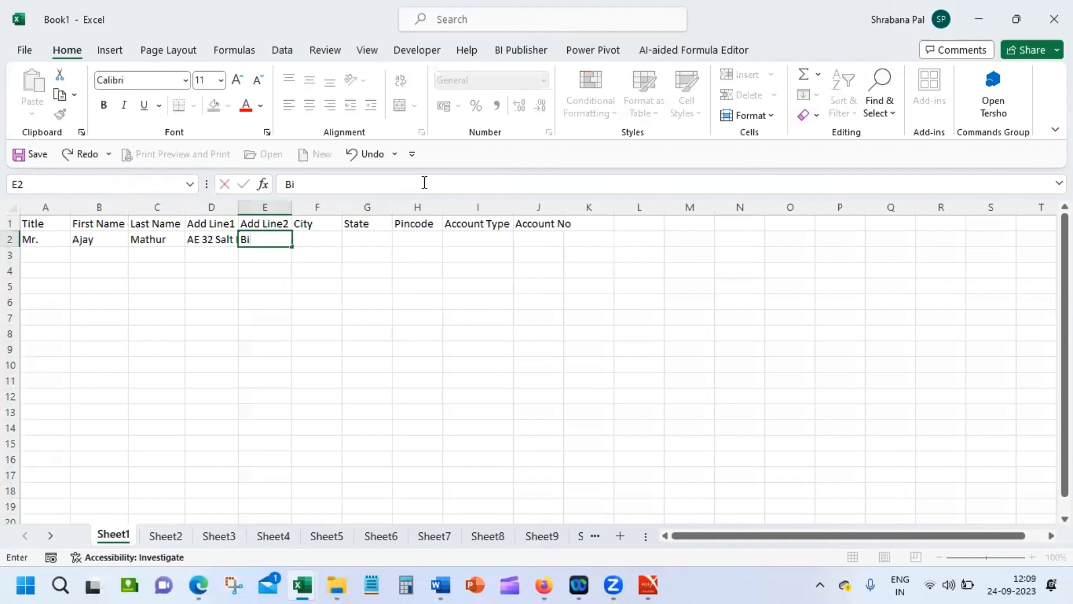
type("dhannaga")
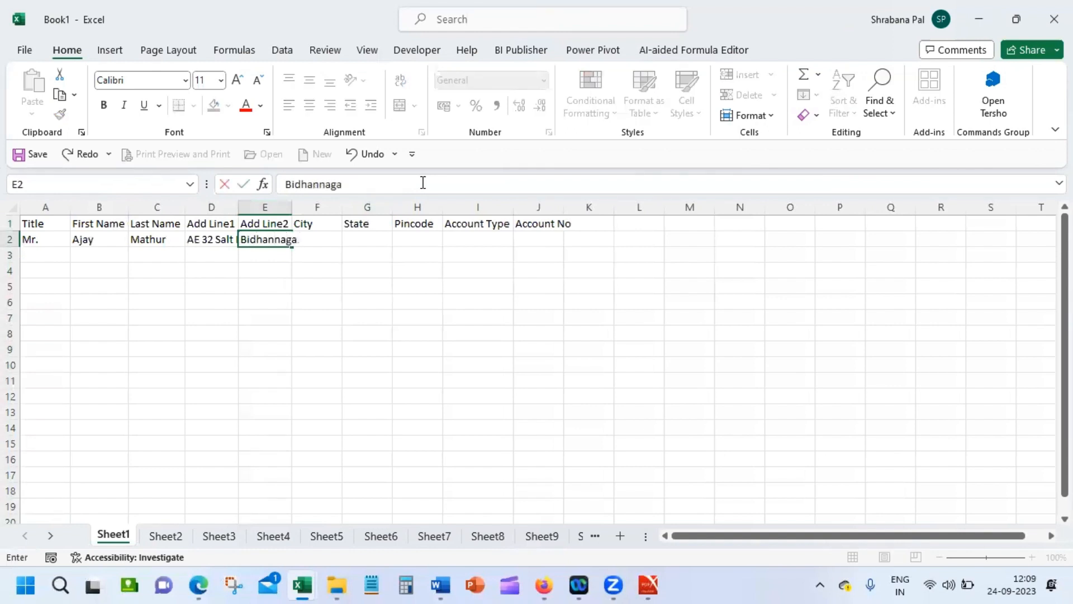
key("BackSpace")
key("BackSpace")
key("BackSpace")
key("BackSpace")
key("BackSpace")
key("BackSpace")
key("BackSpace")
key("BackSpace")
key("BackSpace")
key("BackSpace")
key("Tab")
type("B")
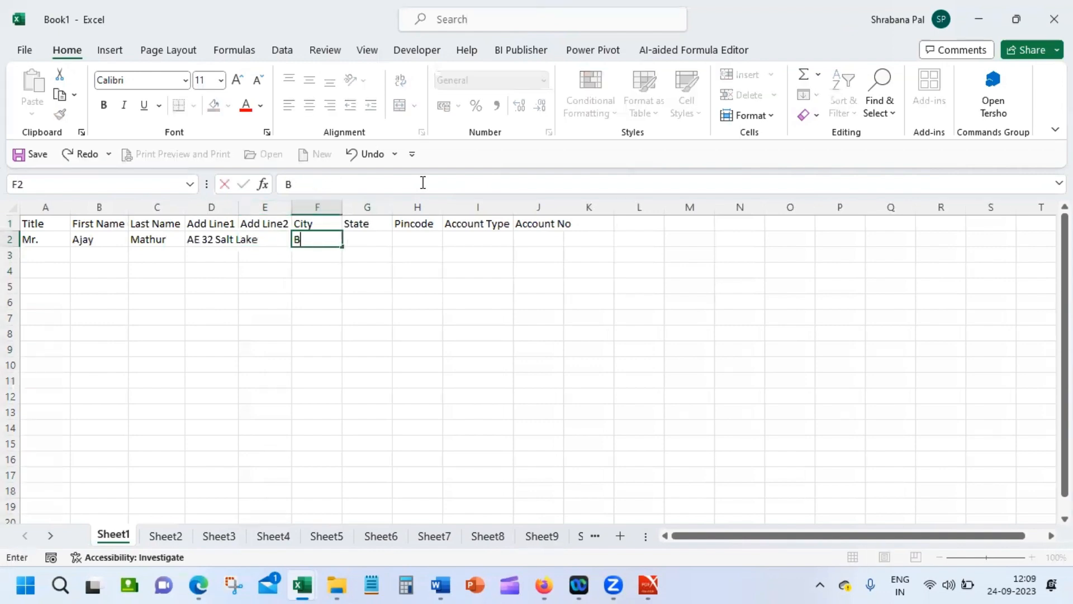
type("idhan Nagar")
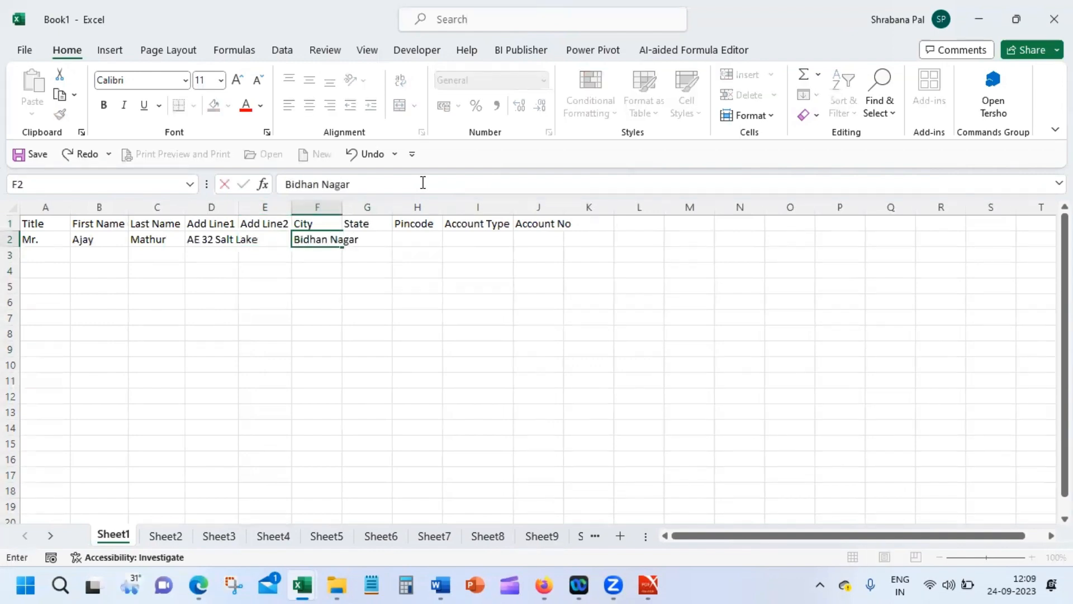
key("Tab")
type("West Benga")
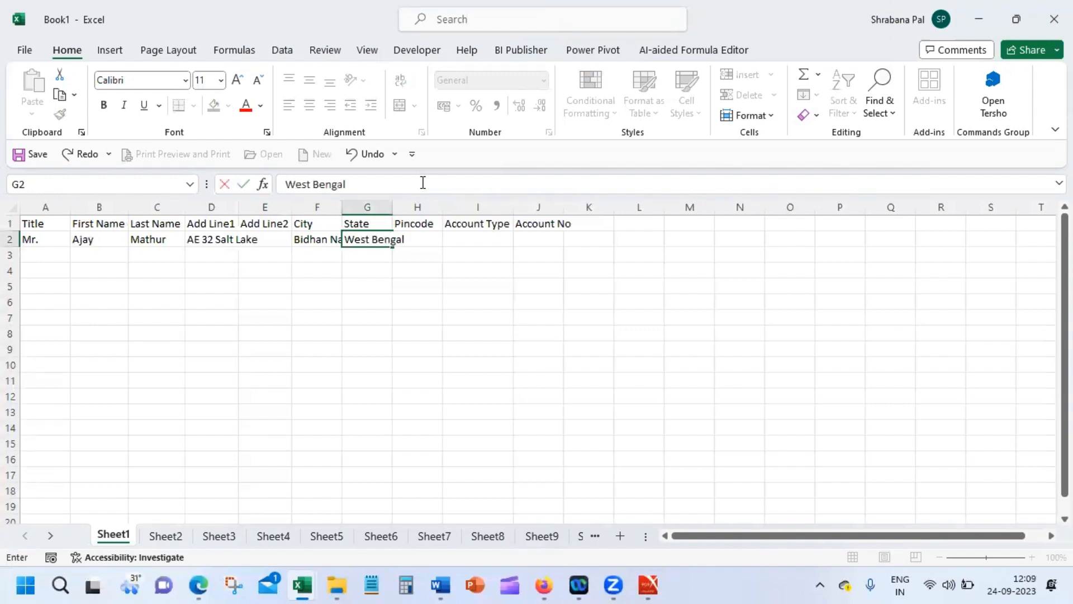
key("Tab")
type("700031")
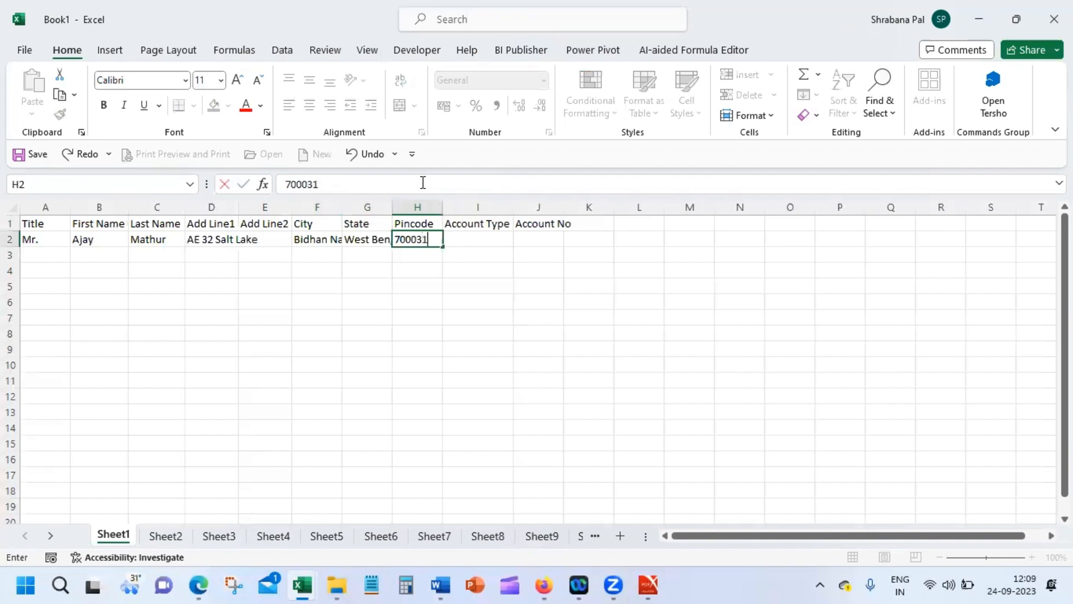
key("BackSpace")
key("BackSpace")
type("91")
key("Tab")
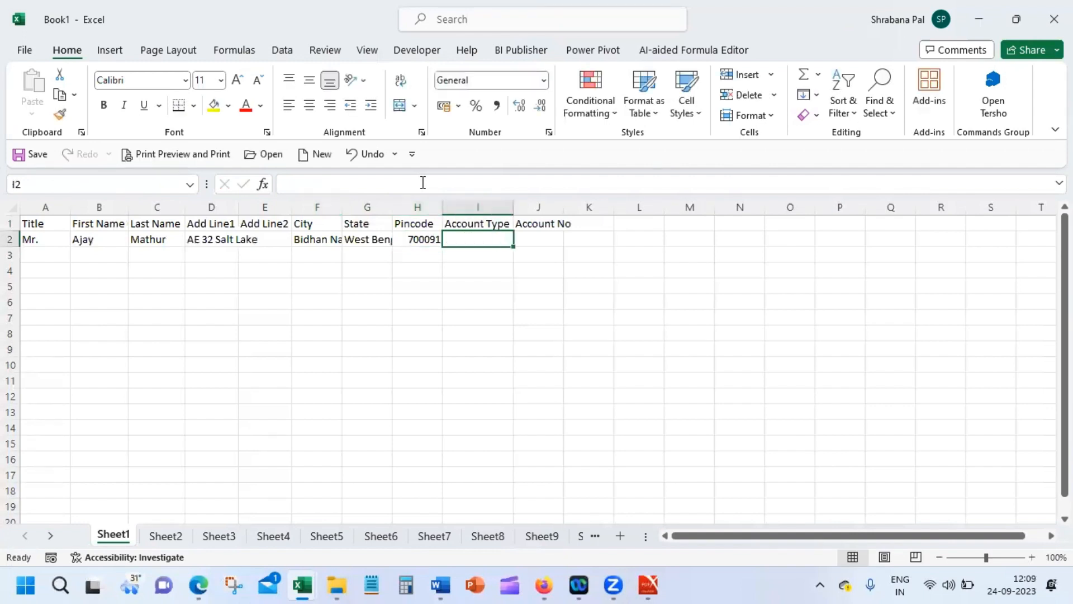
Step: Set I2 to Current, enter the account number, and fill the second address line in E2
type("S")
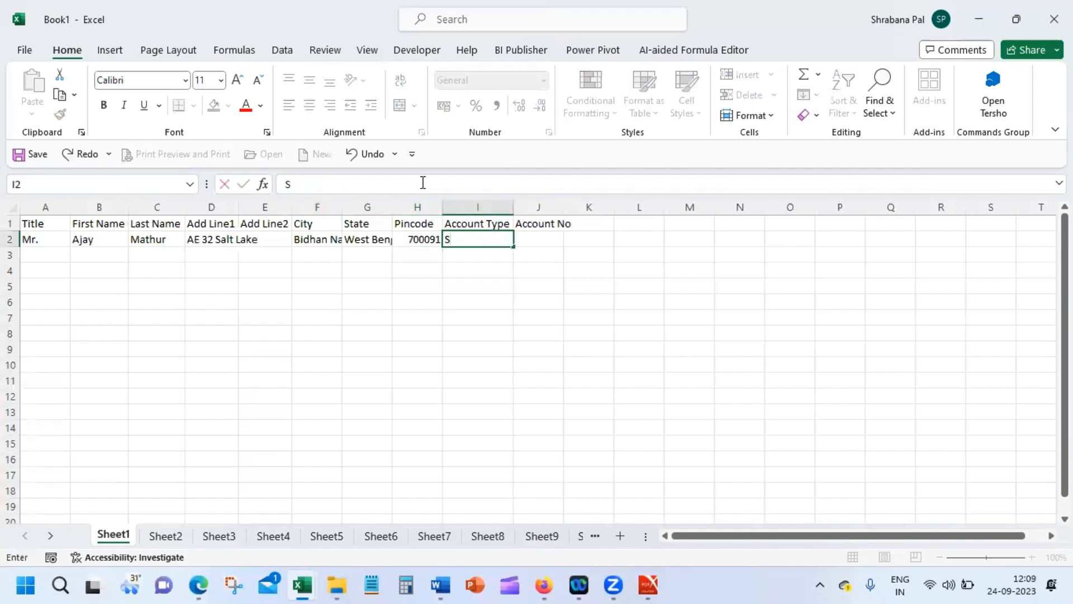
key("BackSpace")
type("Currn")
key("BackSpace")
type("ent")
key("Tab")
type("123")
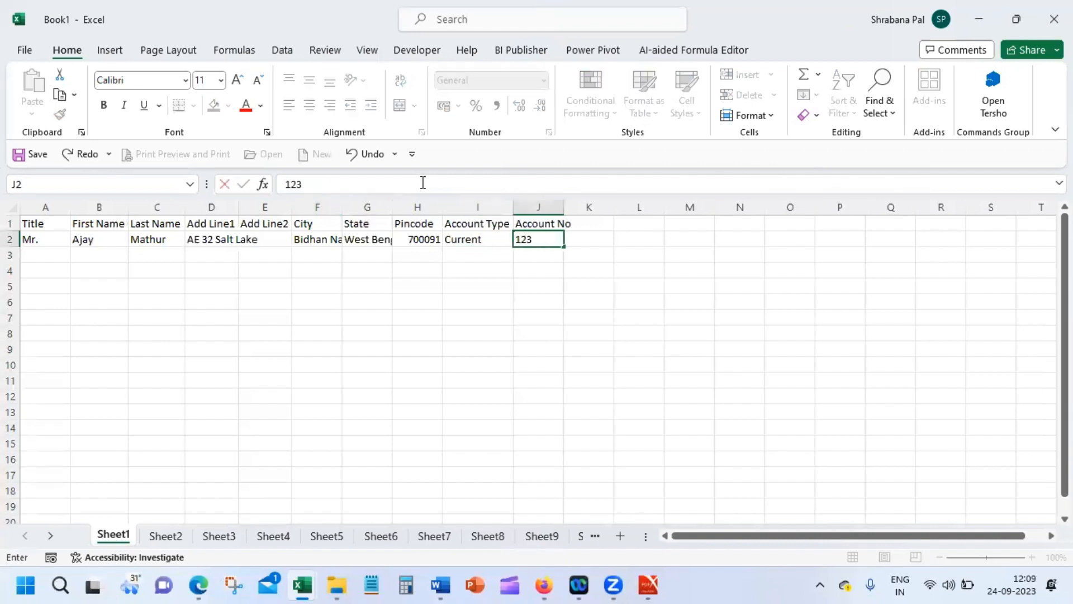
left_click(259, 240)
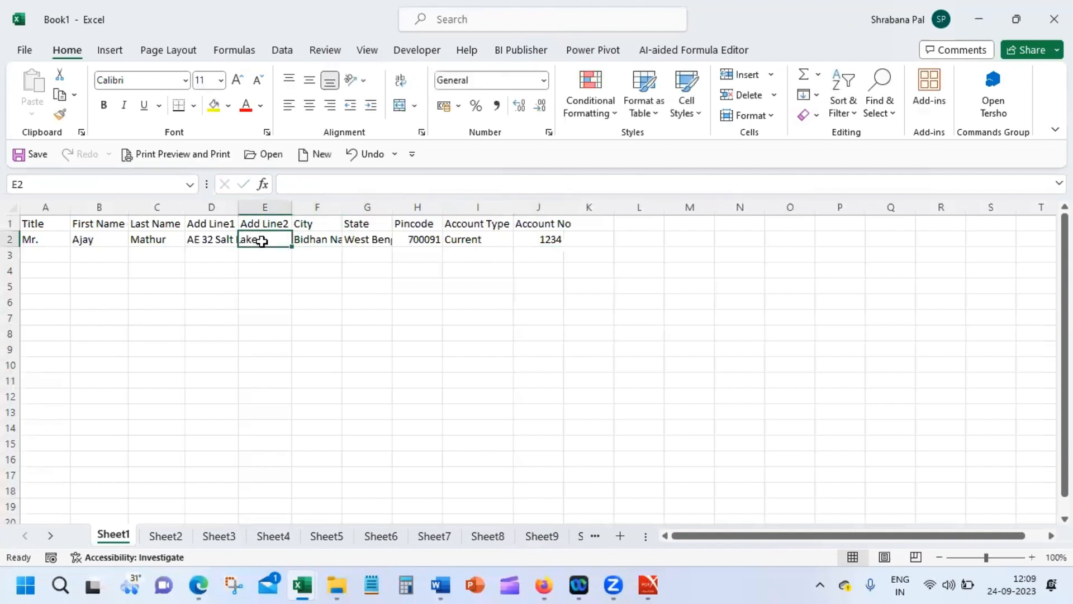
type("Sector")
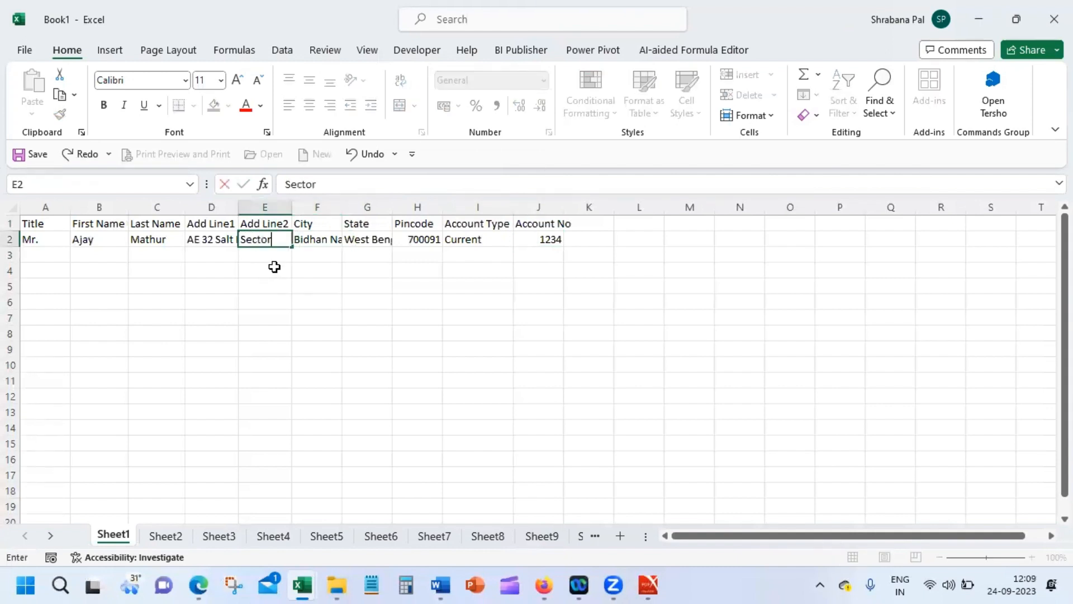
type("1")
key("Return")
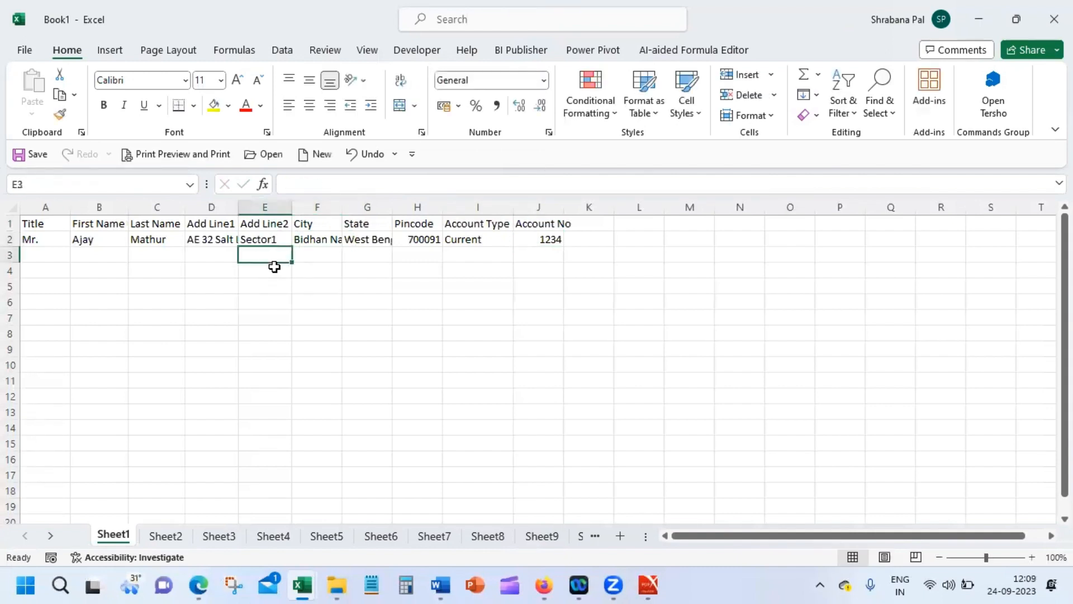
left_click(26, 239)
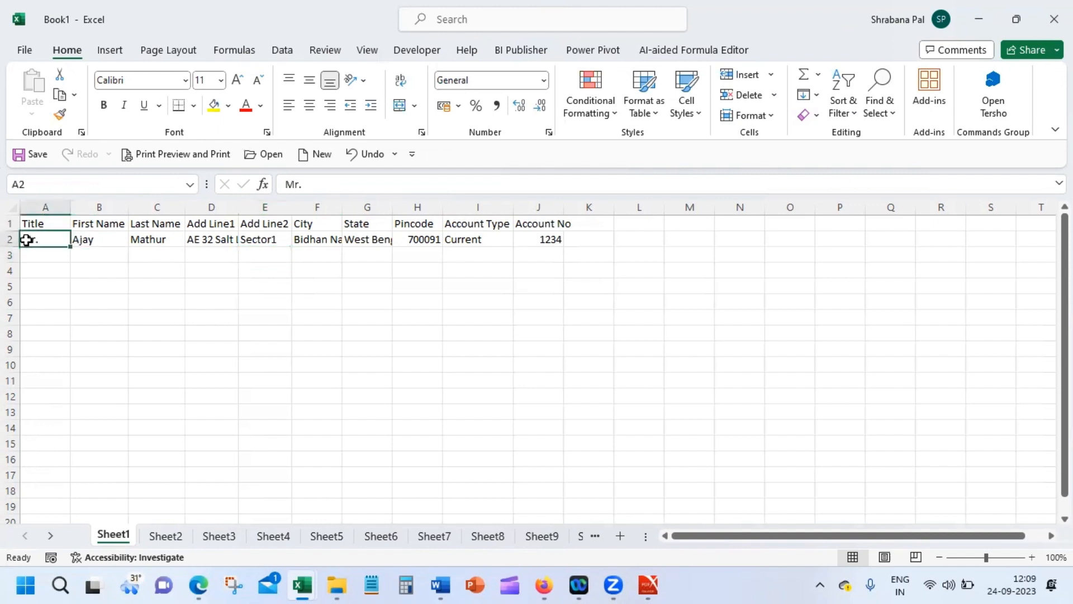
Step: Enter the second customer's title, first name, last name and first address line in A3:D3
left_click(35, 252)
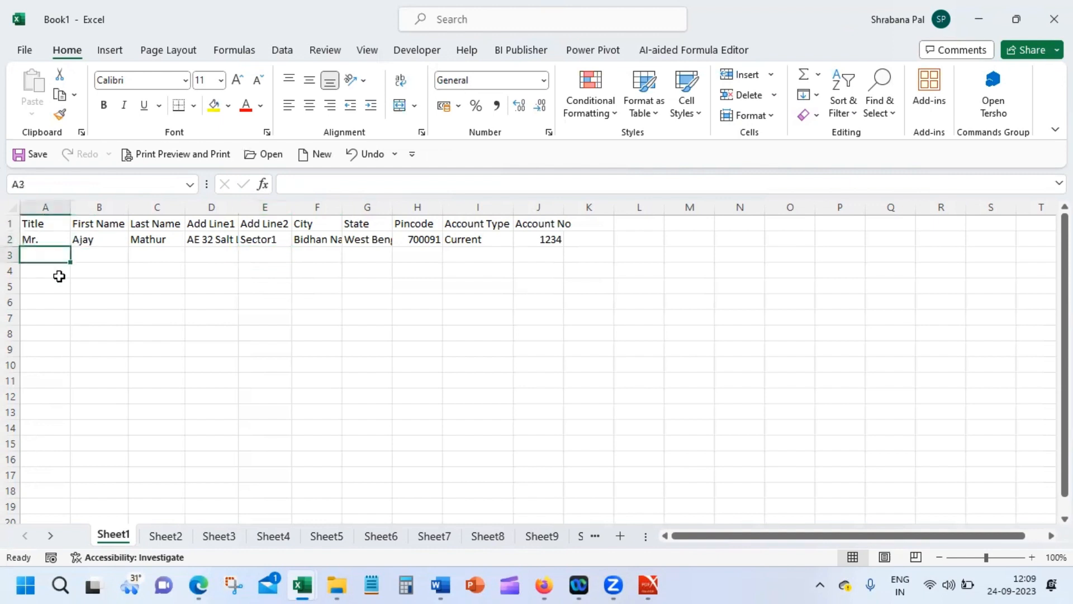
type("Mr.")
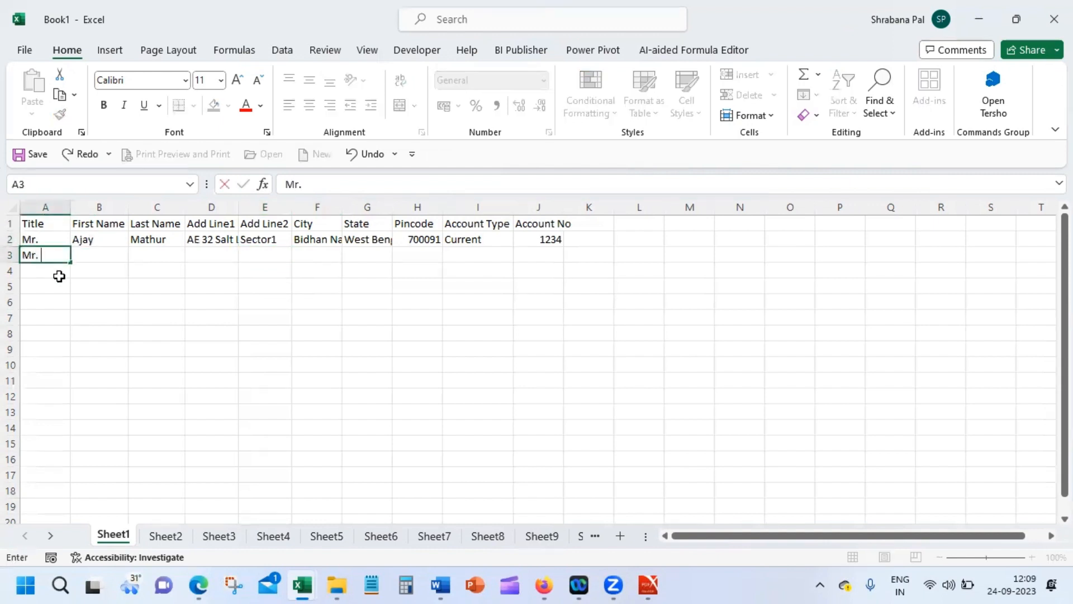
key("Tab")
type("Bij")
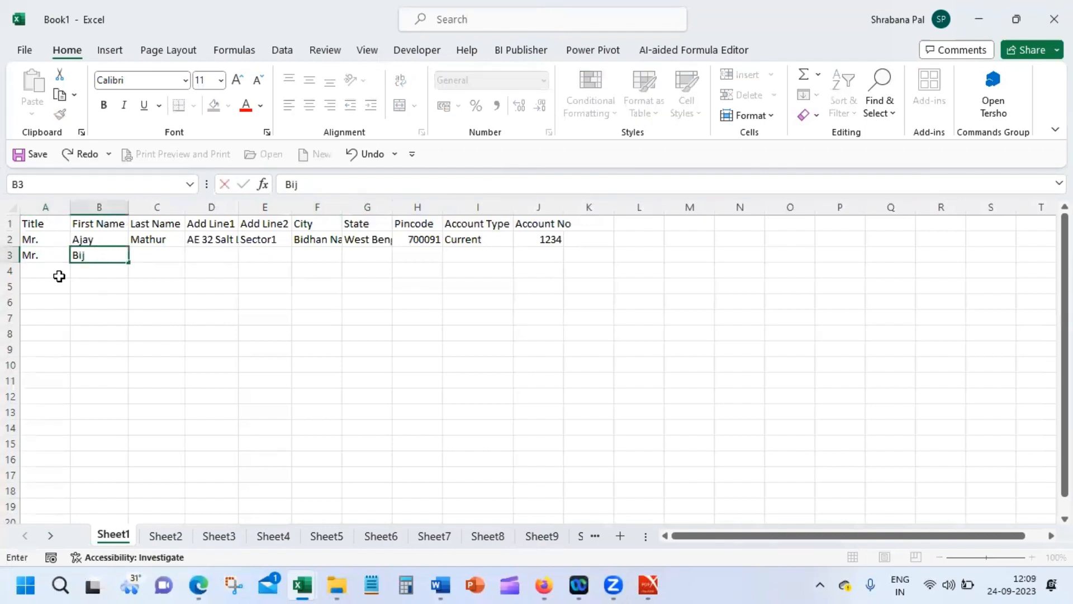
type("ay")
key("Tab")
type("Ghosh")
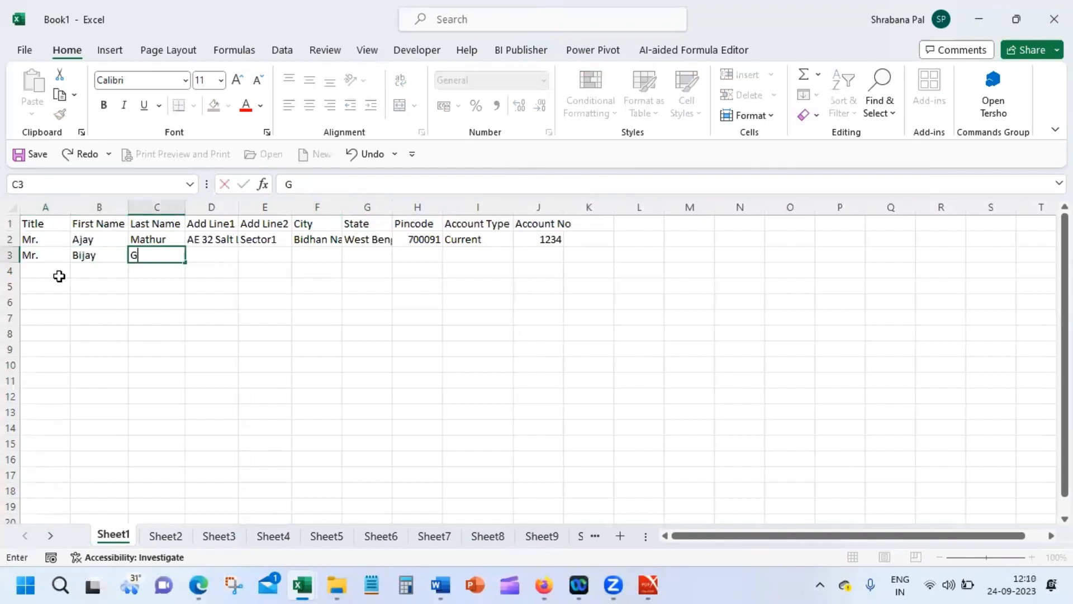
key("Tab")
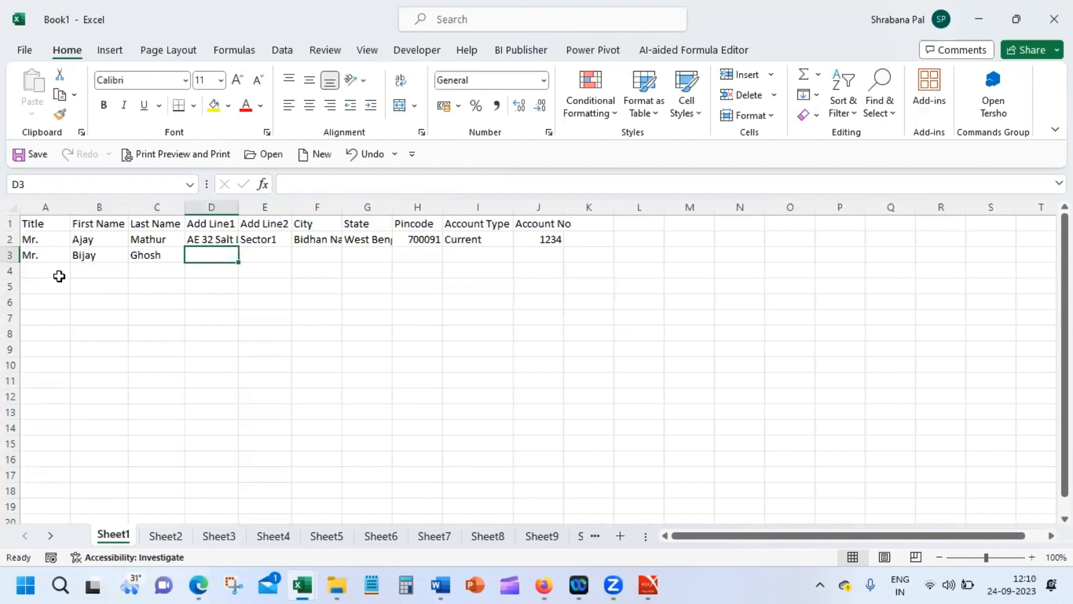
type("CE")
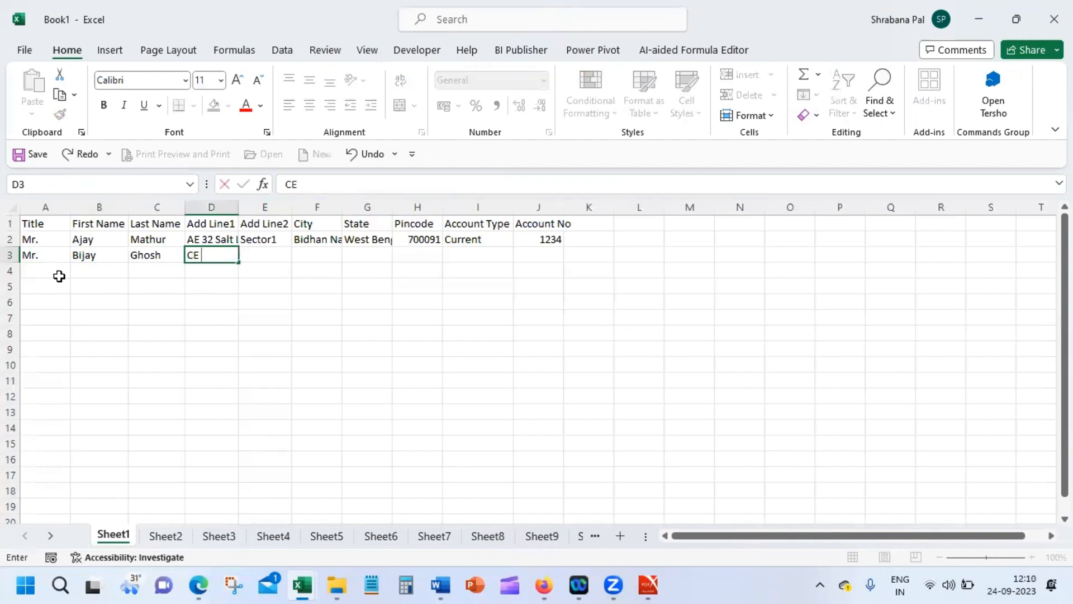
type(" 234 Saltk")
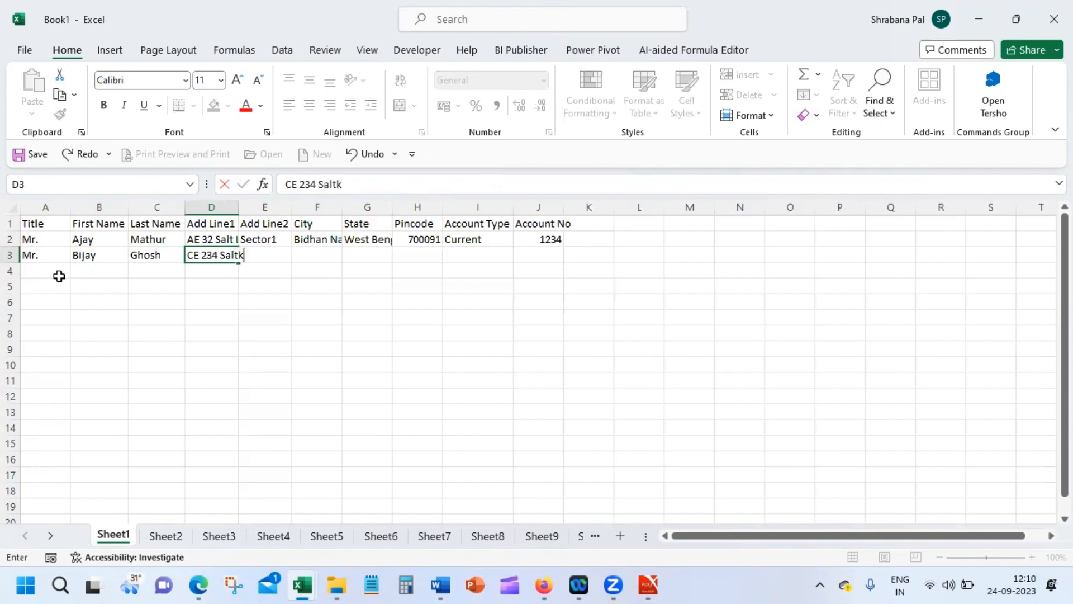
key("BackSpace")
type("Lake")
key("Tab")
Step: Fill row 3's second address line, AutoComplete city and state, pincode, and Savings account type
type("SSe")
key("BackSpace")
key("BackSpace")
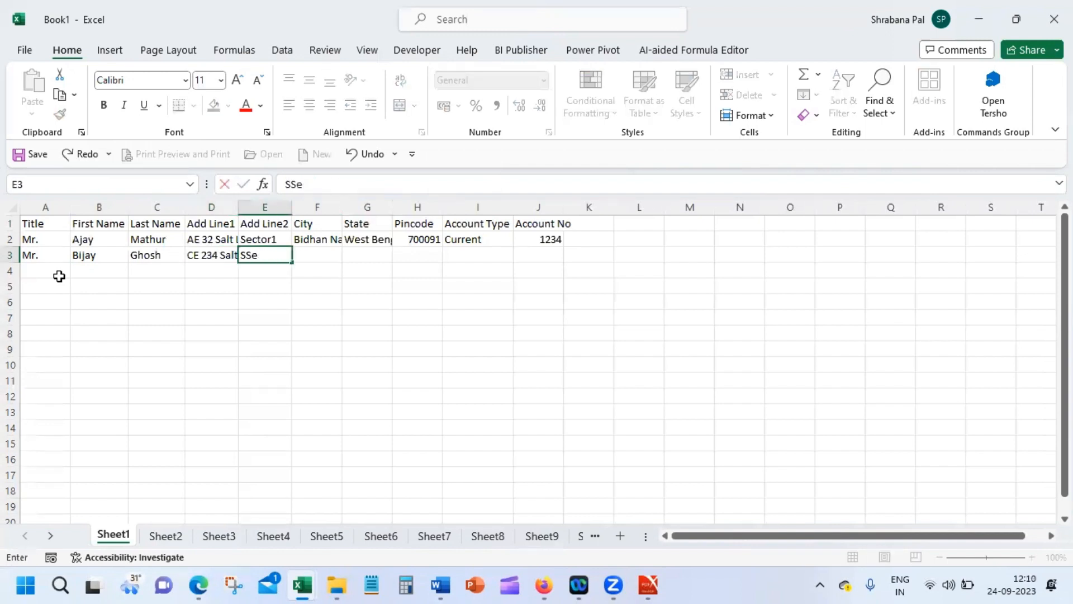
type("ector")
type("2")
key("Tab")
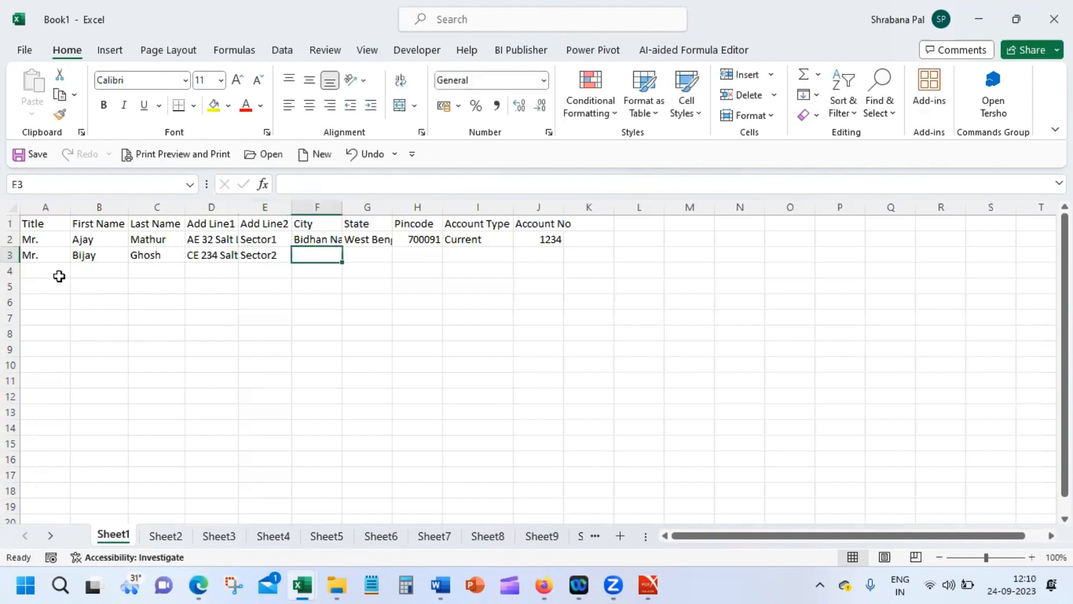
type("Bidhan Nagar")
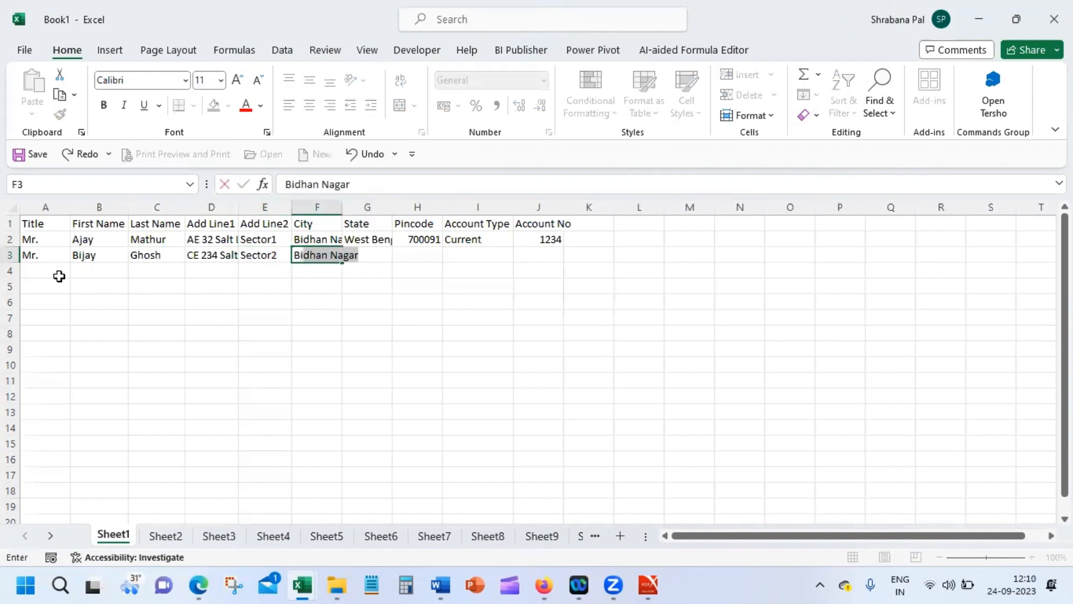
key("Tab")
type("W")
key("Tab")
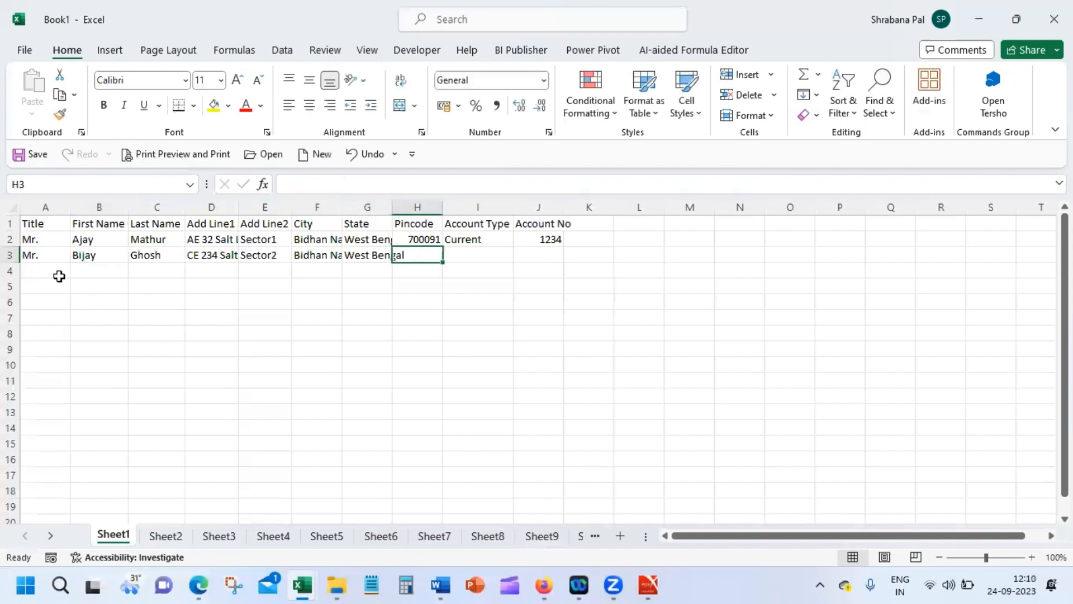
type("700091")
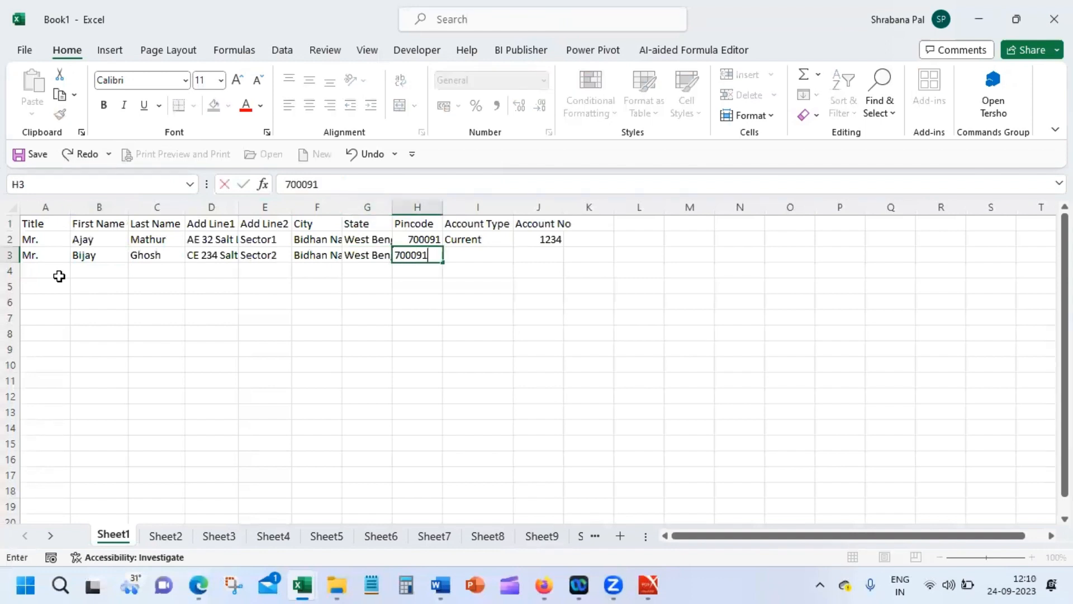
key("Tab")
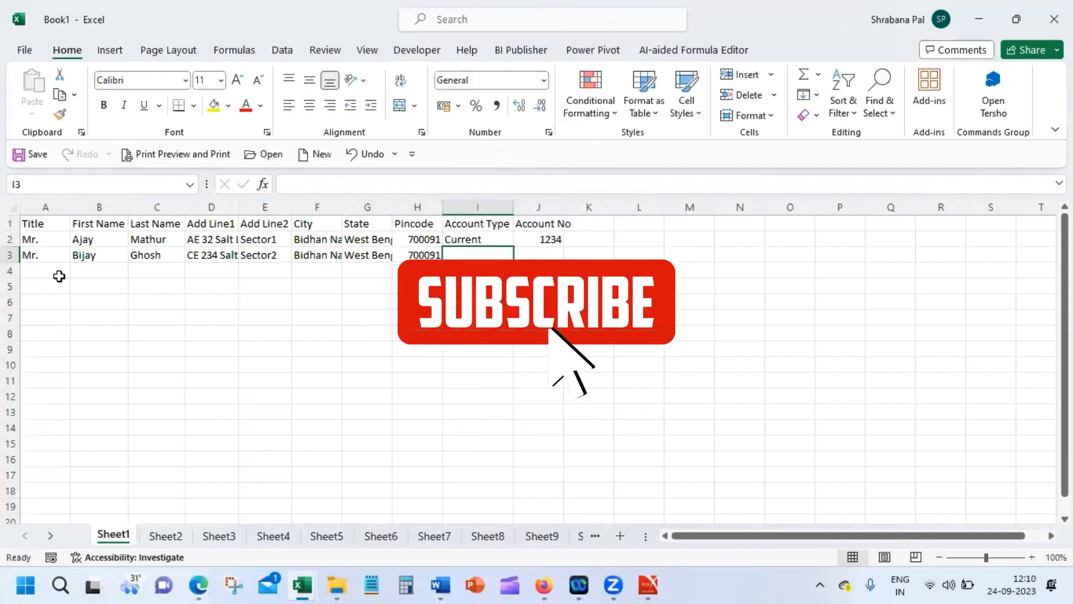
type("C")
key("BackSpace")
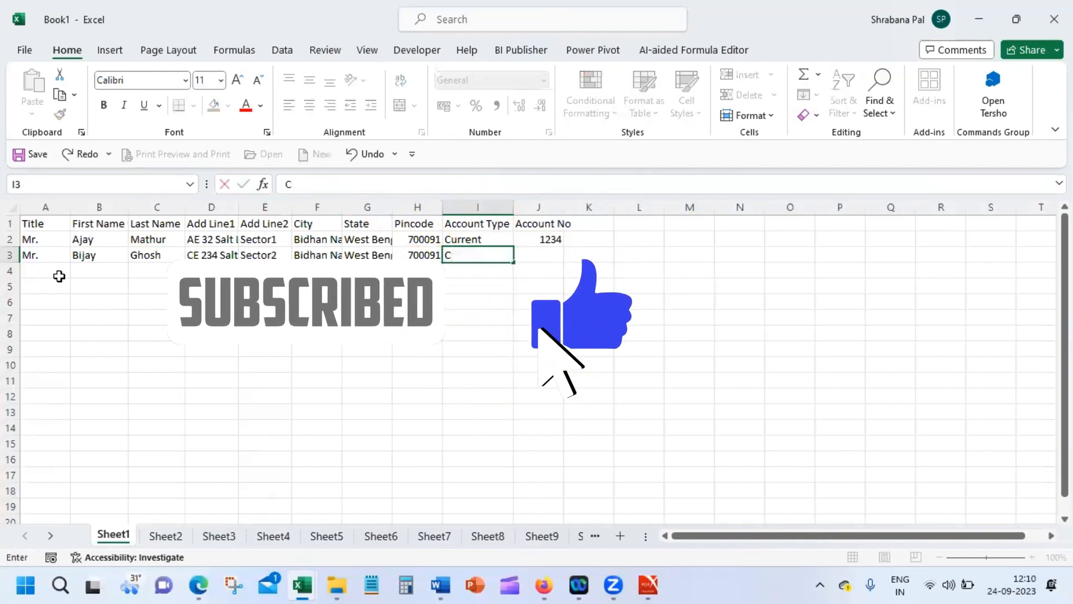
key("BackSpace")
type("Savings")
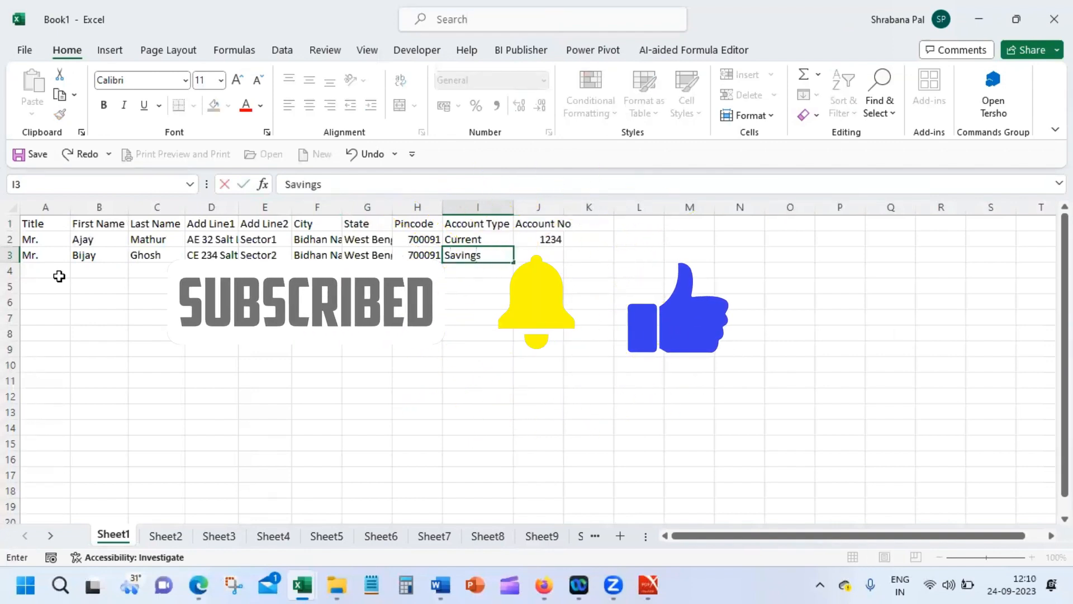
key("Tab")
Step: Finish row 3's account number, then enter the third customer's title and name in row 4
type("456")
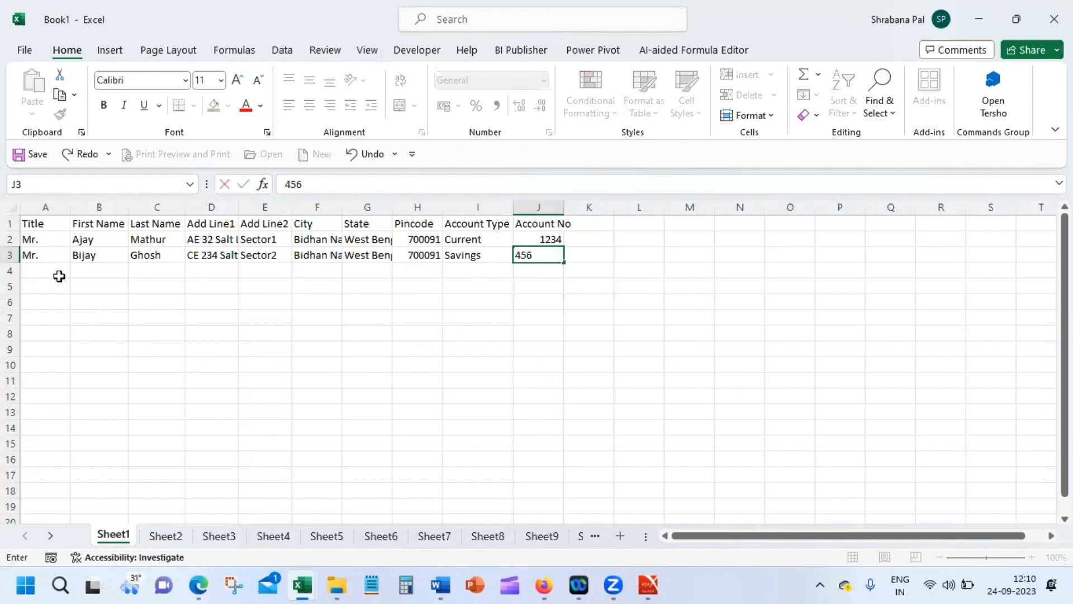
type("6")
key("Return")
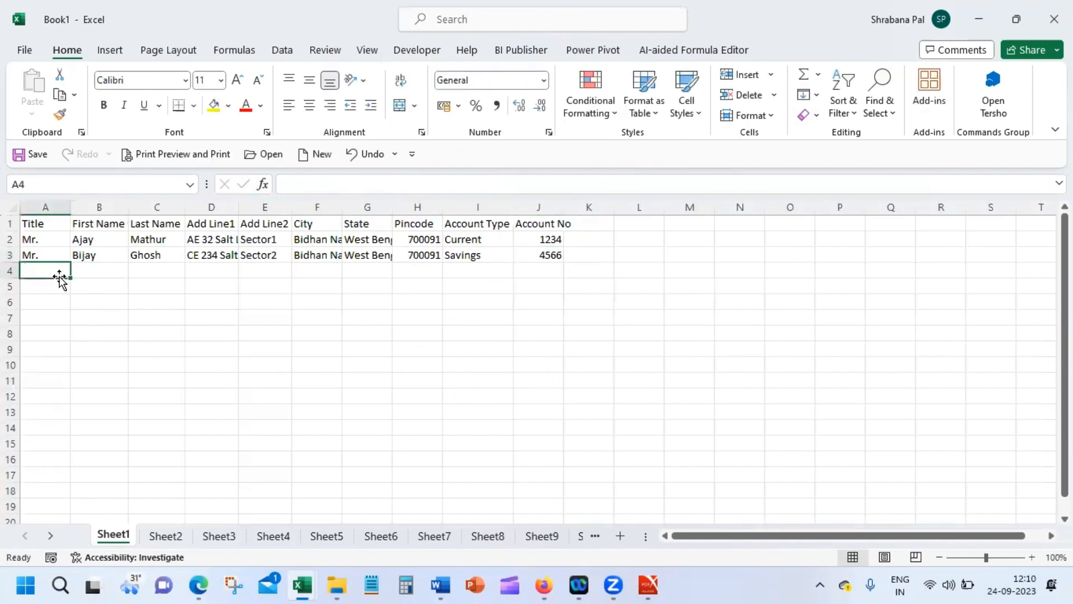
type("Mr.")
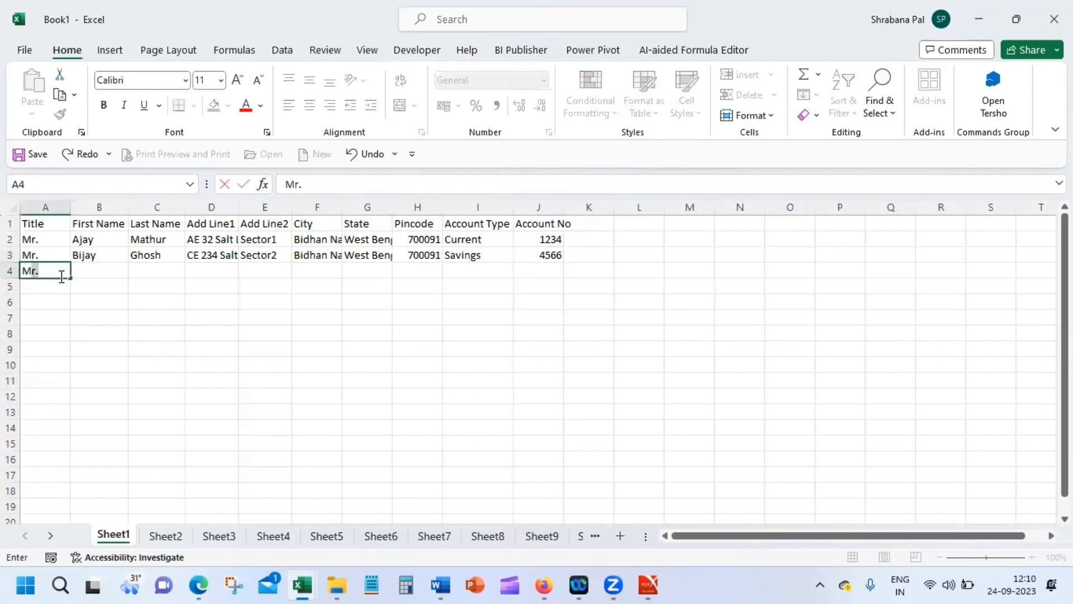
type("s")
key("Tab")
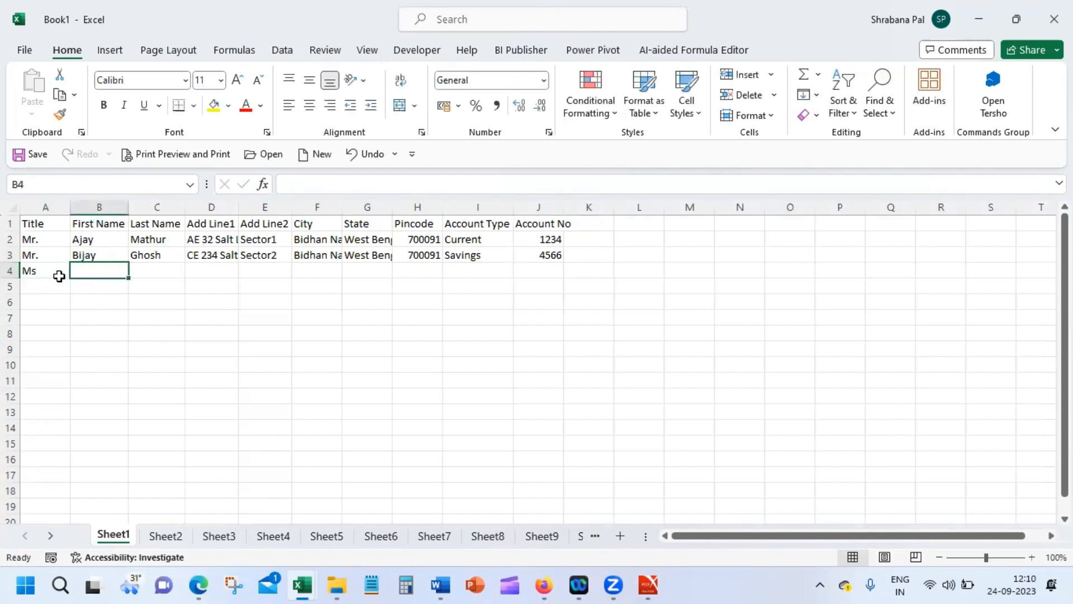
type("Cavit")
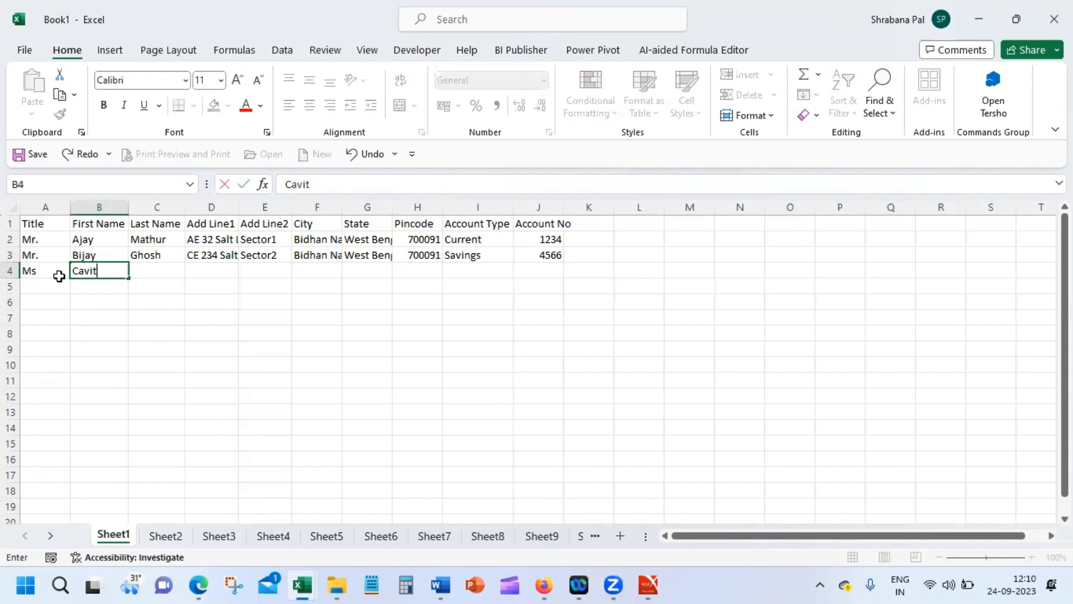
type("a")
key("Tab")
type("Sen")
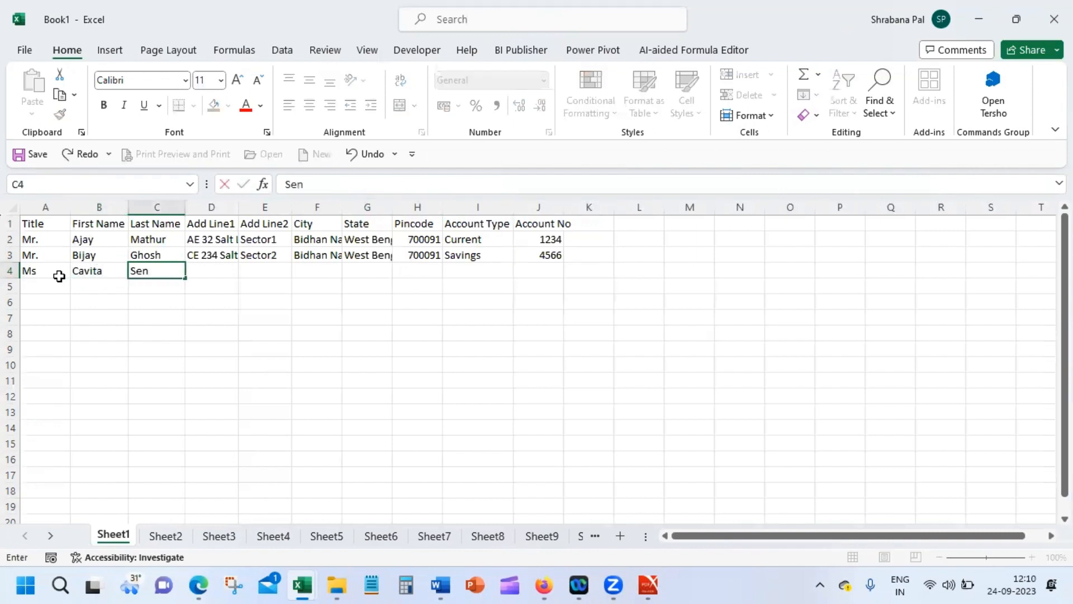
key("Tab")
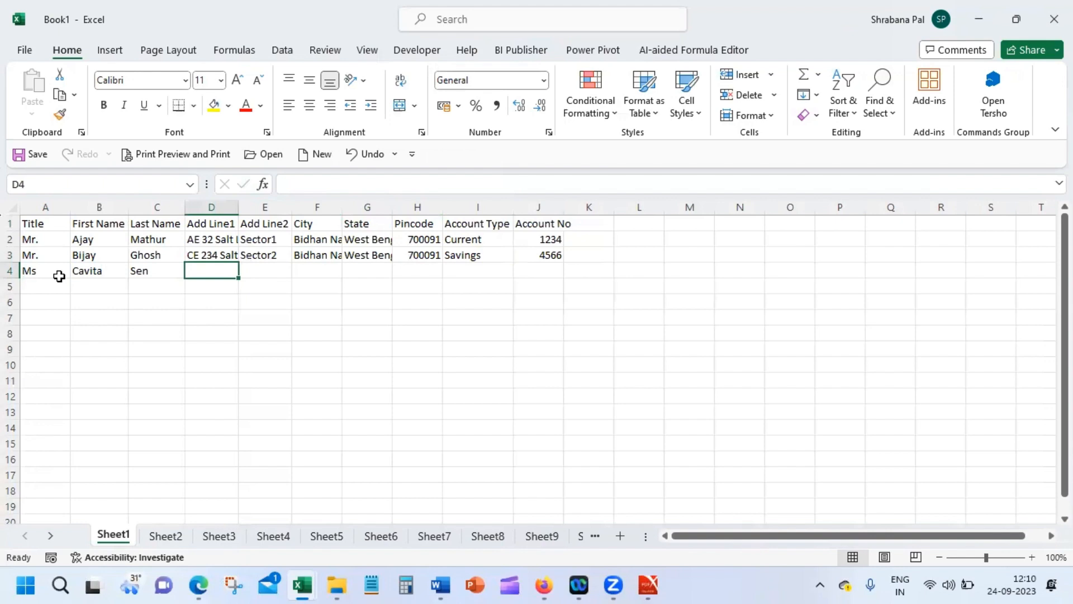
Step: Fill row 4's address lines, city Kolkata, state West Bengal, pincode, Savings and account number
type("34")
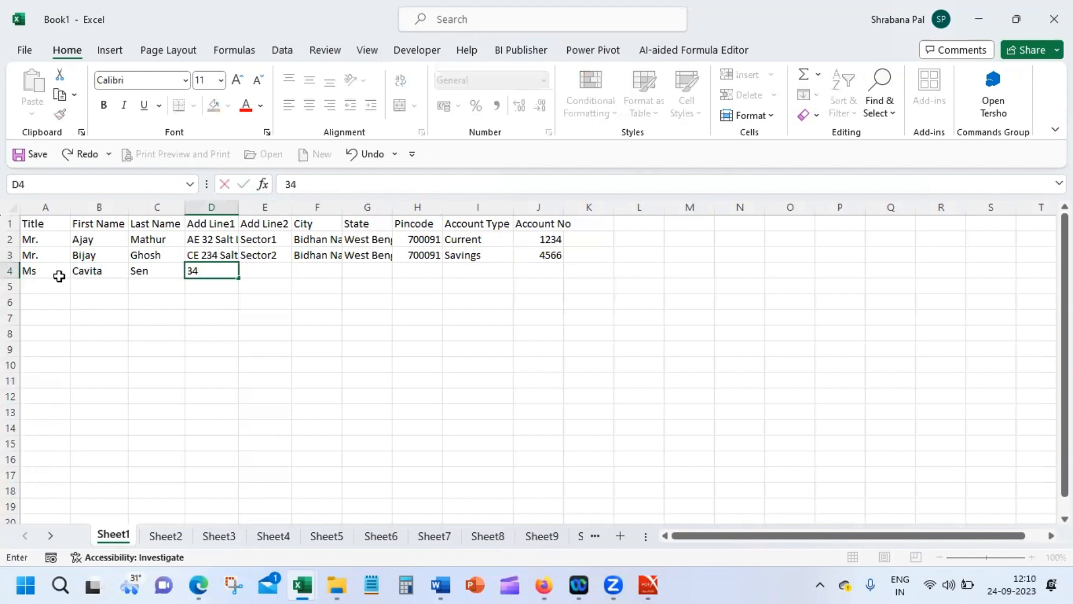
type(" ClT Road")
key("Tab")
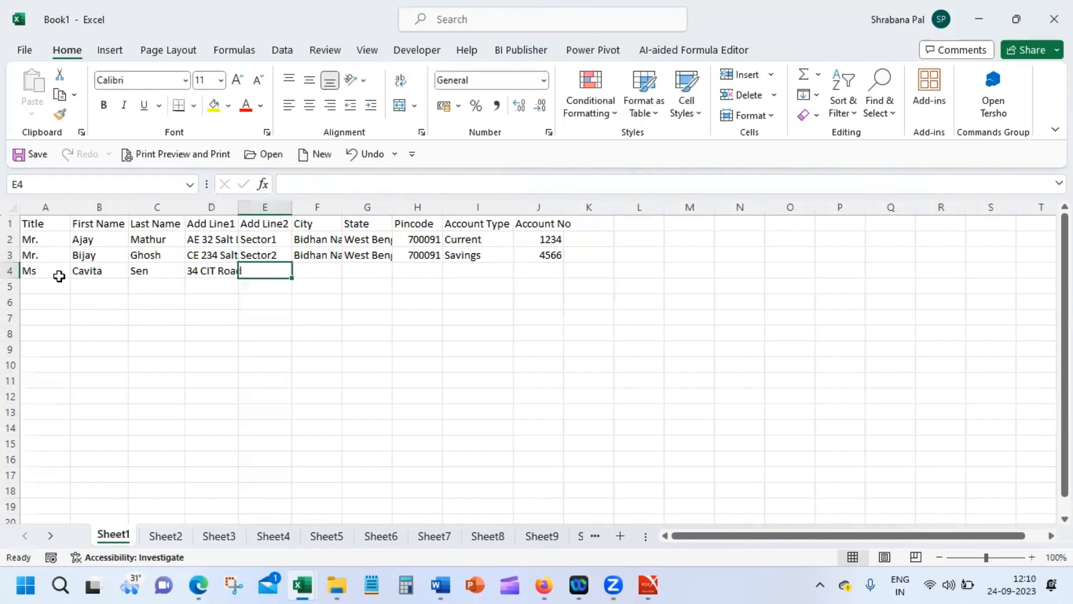
type("Kank")
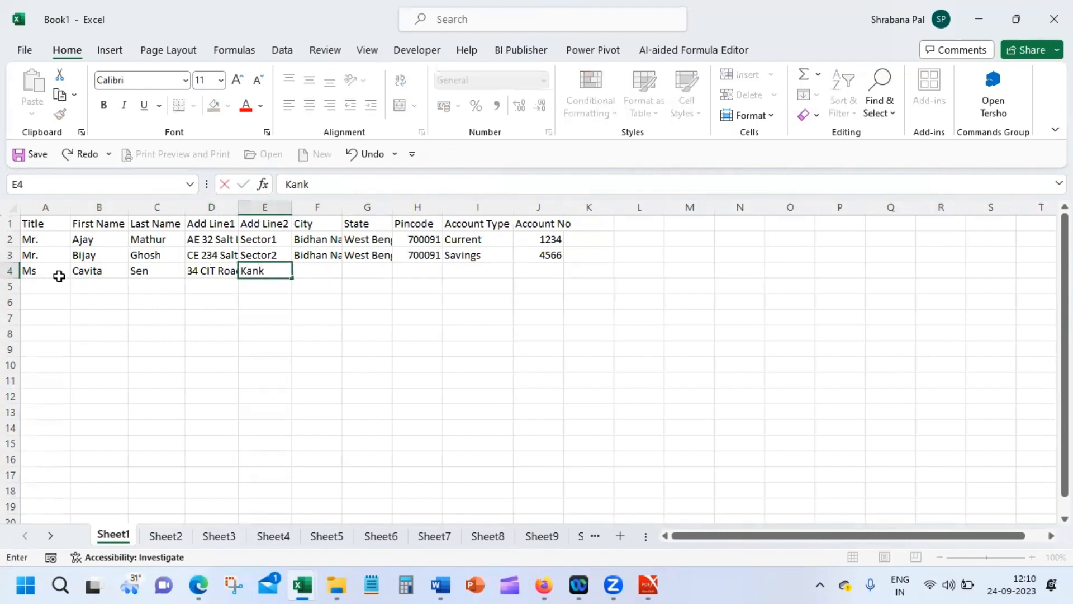
type("urgachi")
key("Tab")
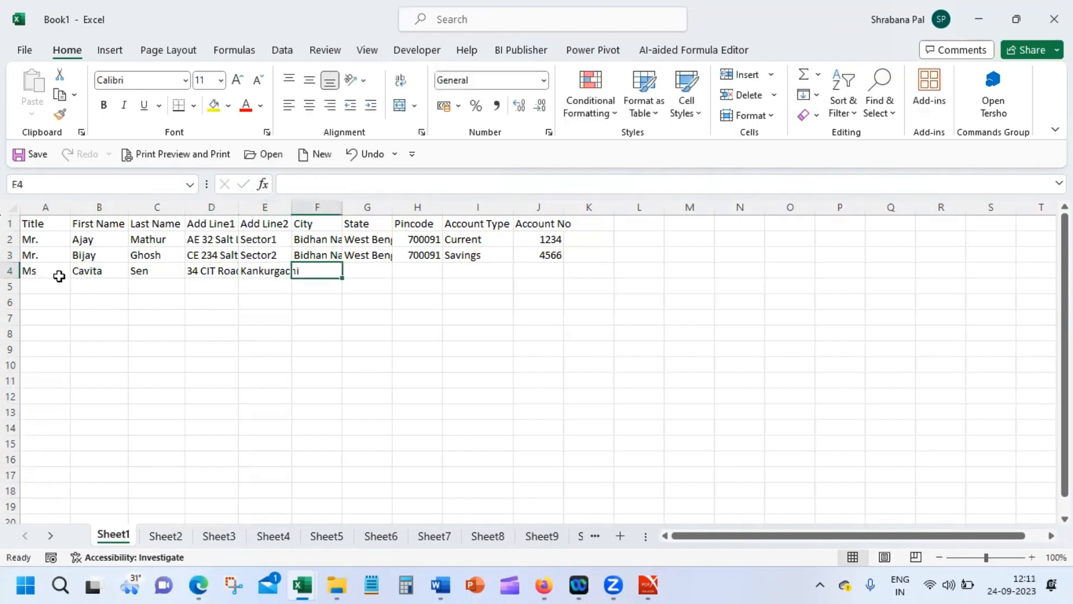
type("Ko")
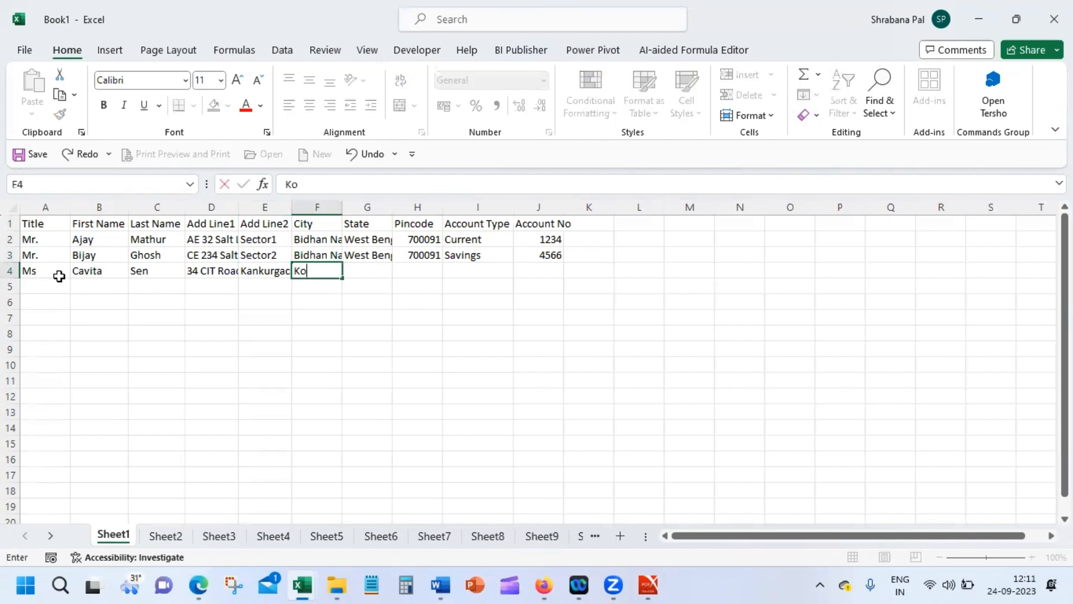
type("lkata")
key("Tab")
type("West Bengal")
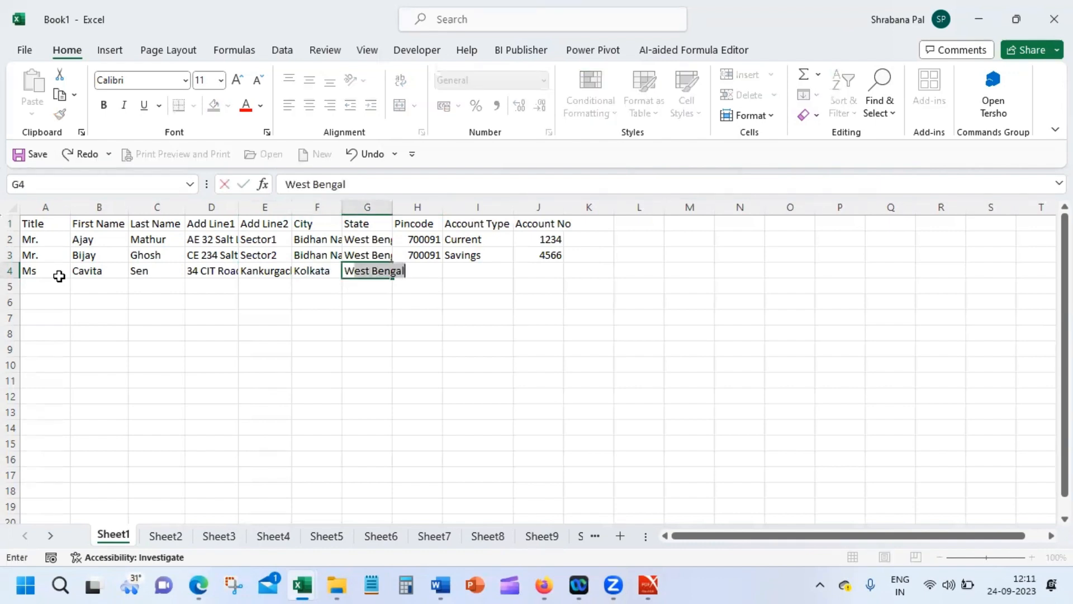
key("Tab")
type("7")
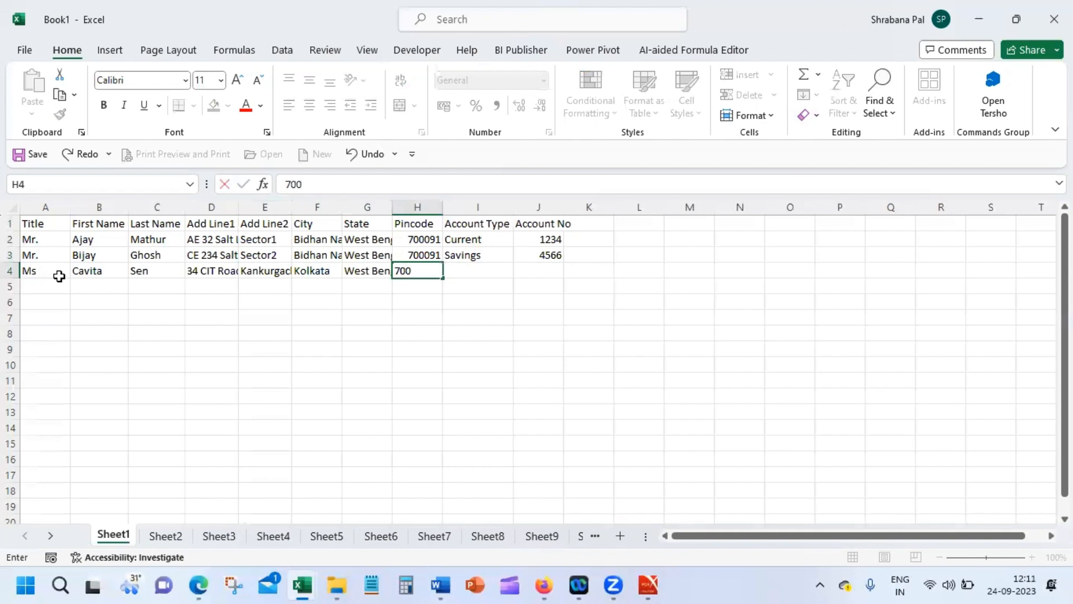
type("00048")
key("Tab")
type("S")
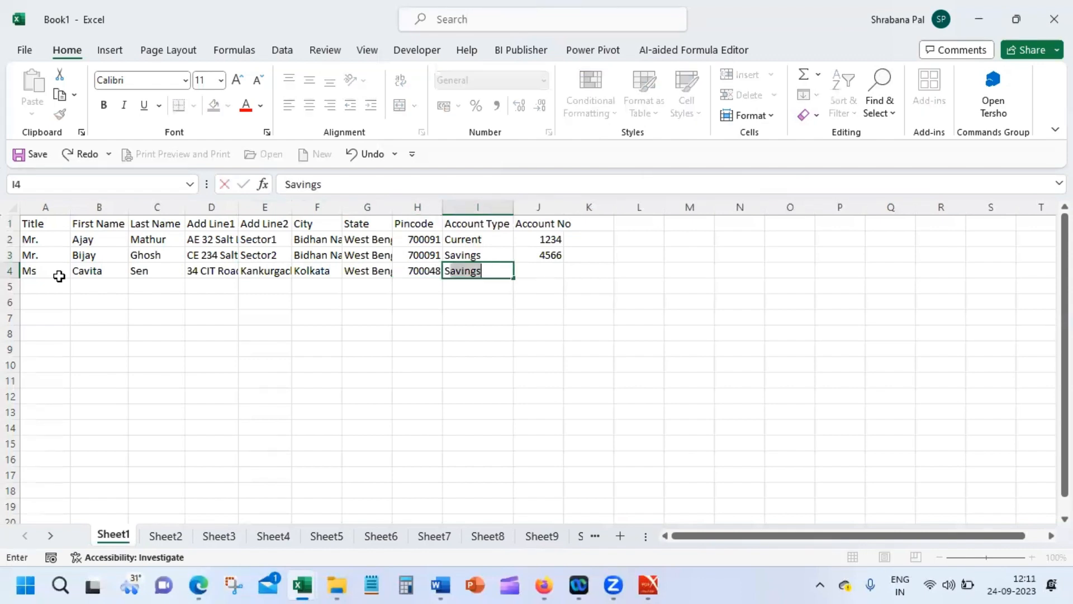
key("Tab")
type("543")
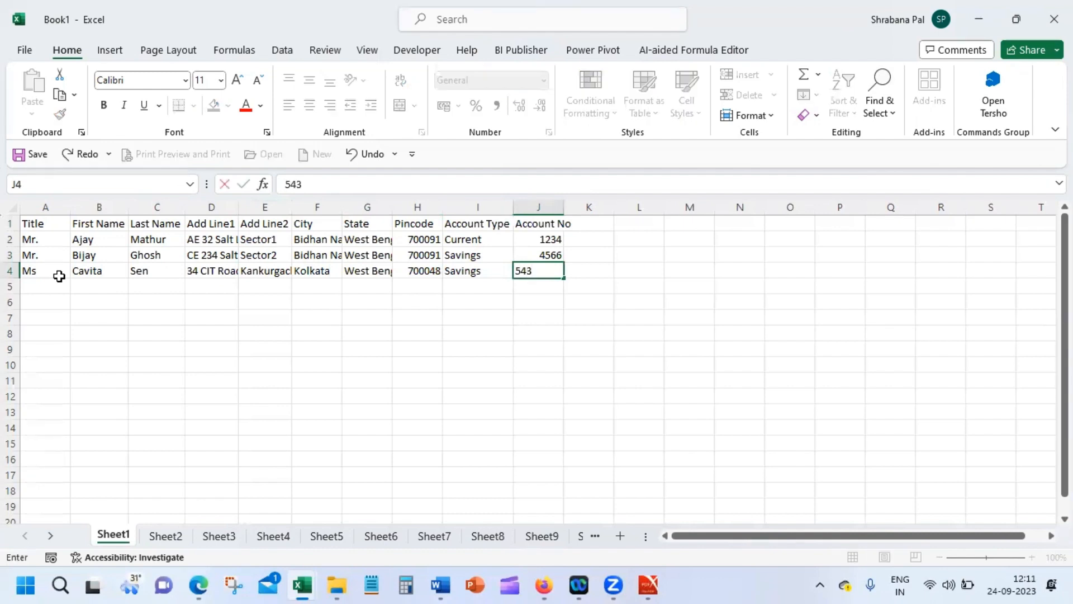
key("Return")
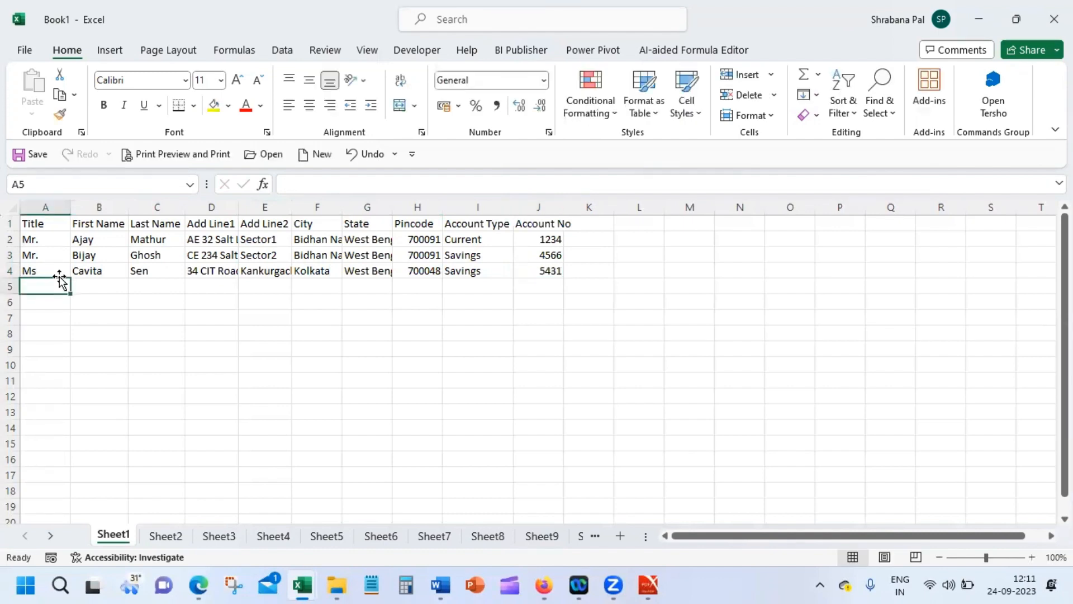
Step: Save the workbook to the Documents folder on this PC as CustomerDetails
left_click(26, 52)
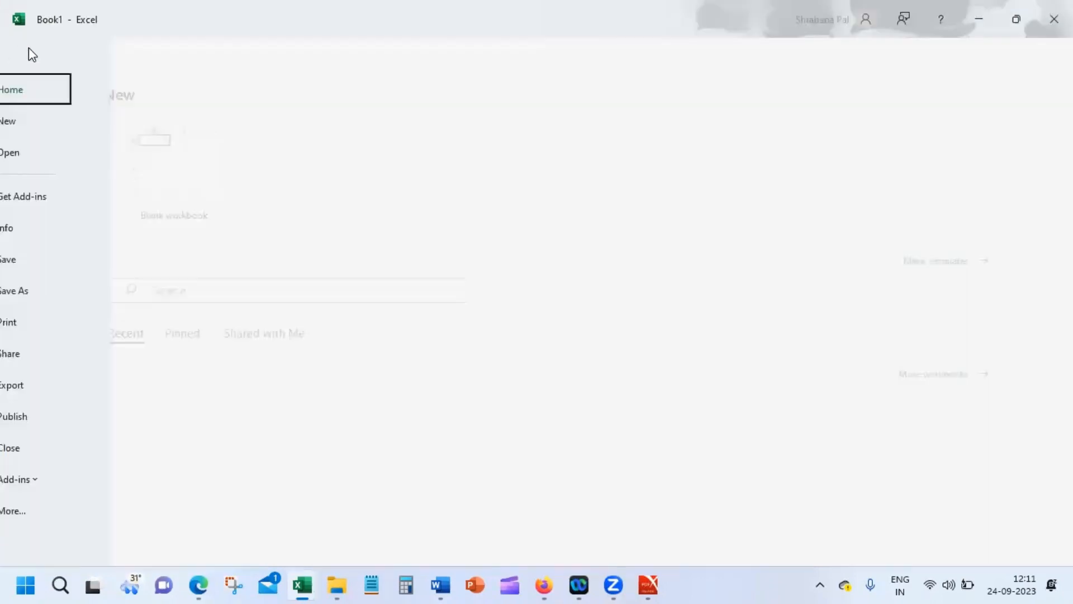
left_click(62, 297)
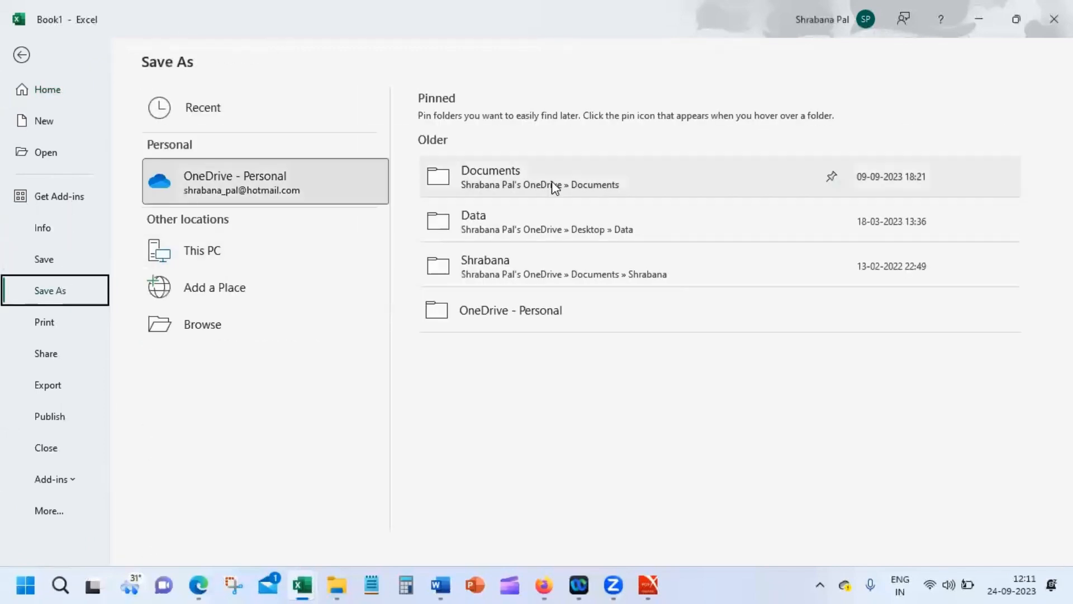
left_click(307, 252)
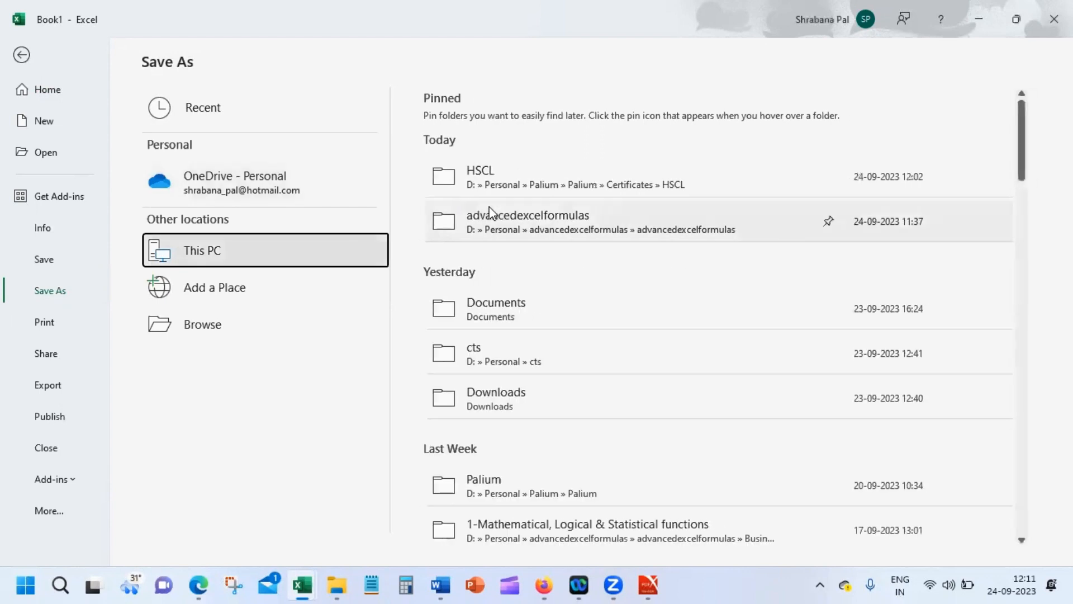
left_click(558, 313)
left_click(558, 307)
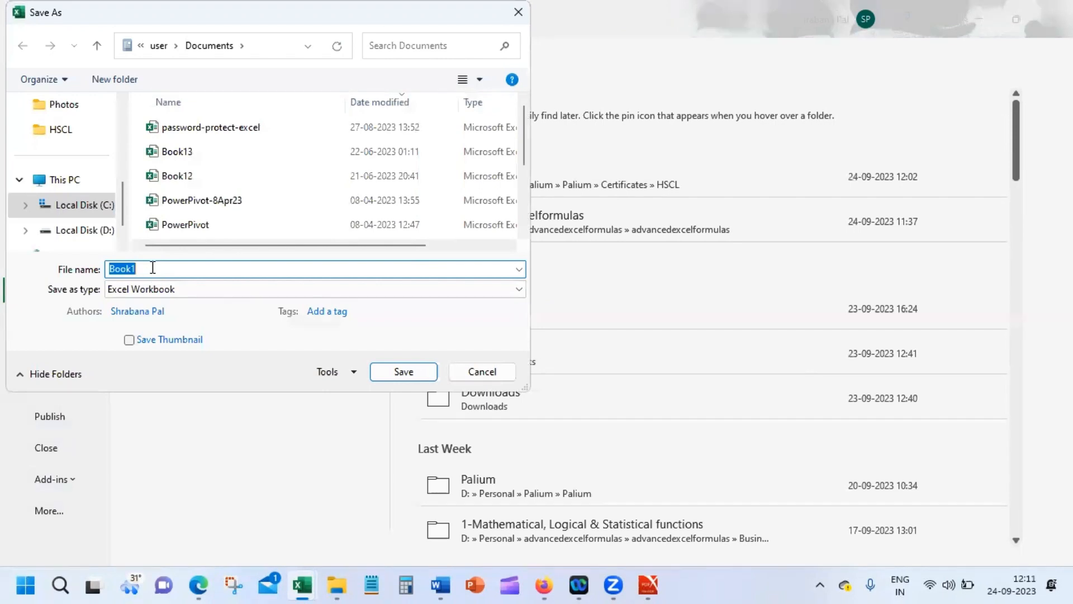
type("CustomerDetails")
key("Return")
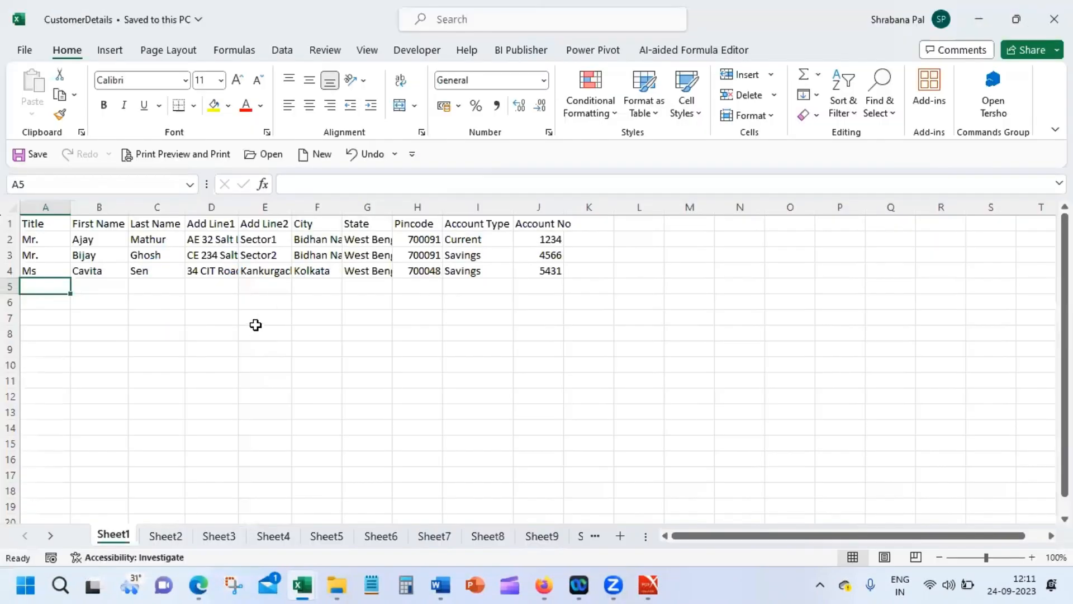
Step: Use Sheet1$ of the CustomerDetails workbook as the KYC letter's existing recipient list
left_click(254, 321)
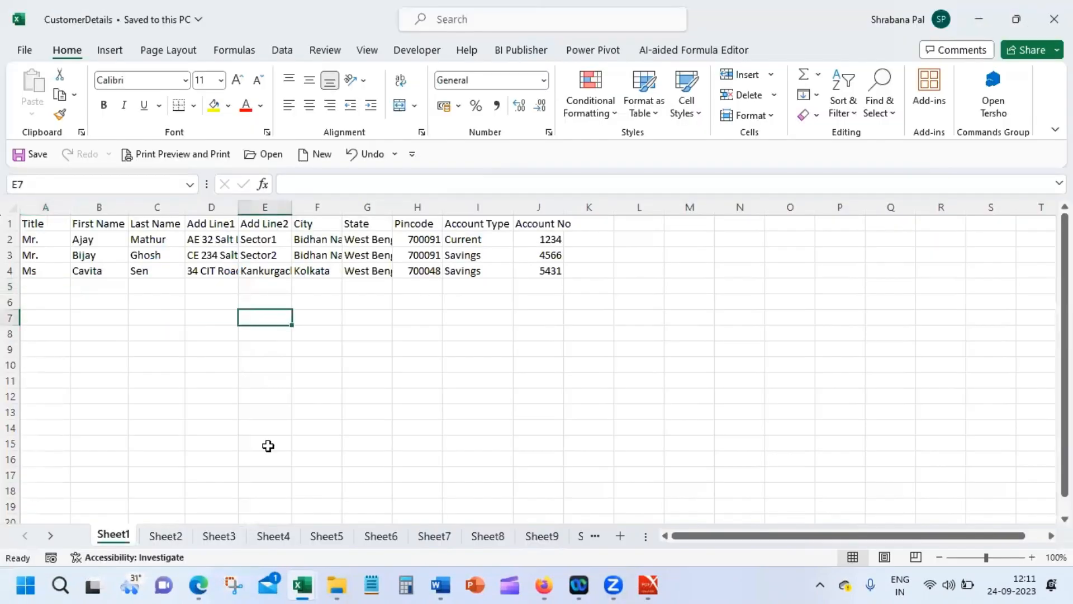
left_click(442, 584)
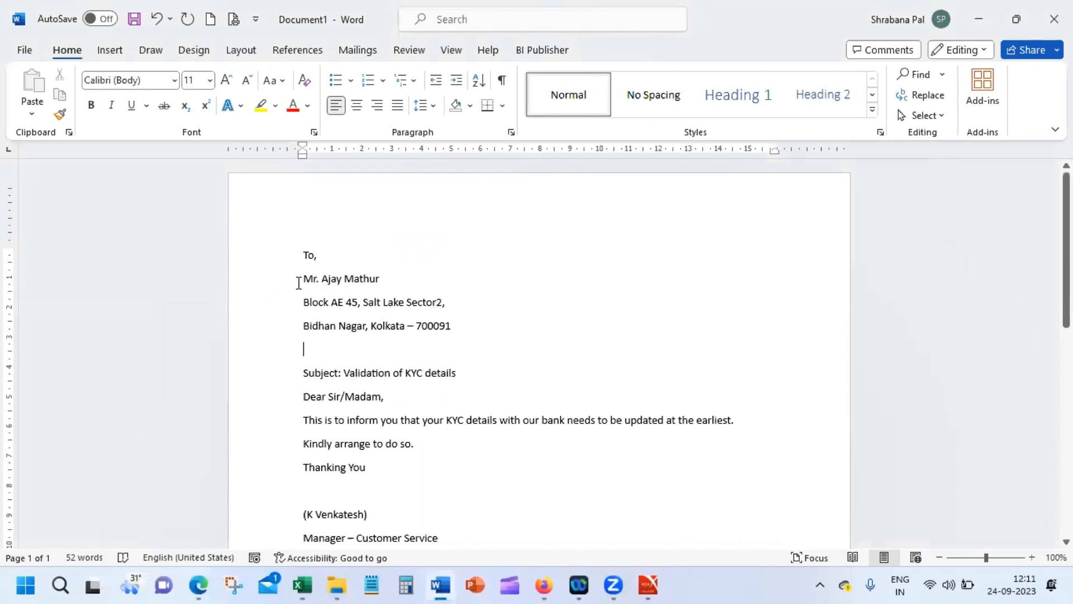
left_click(358, 50)
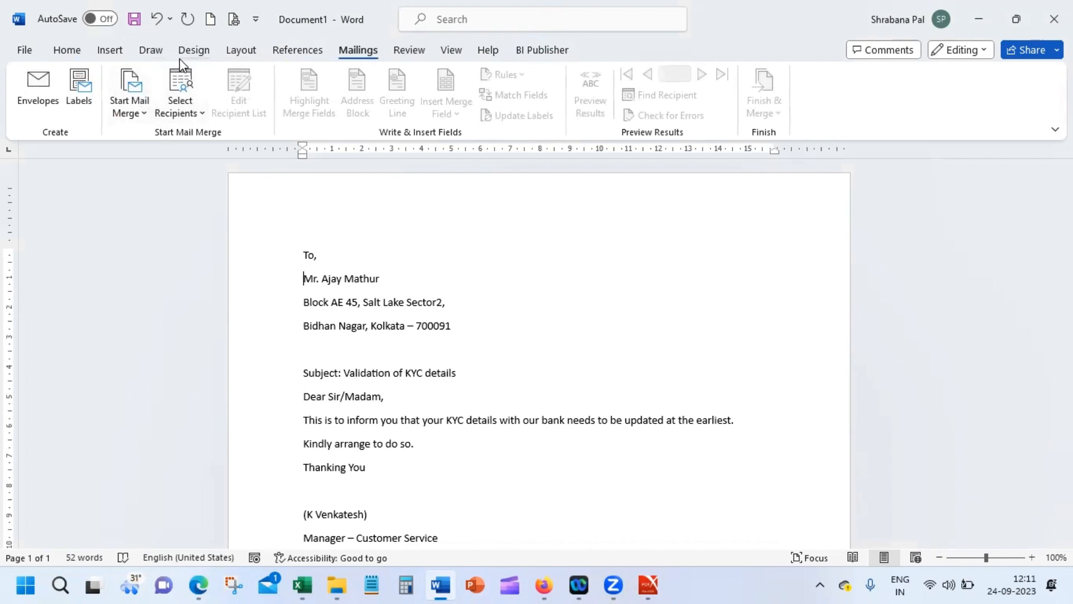
left_click(178, 112)
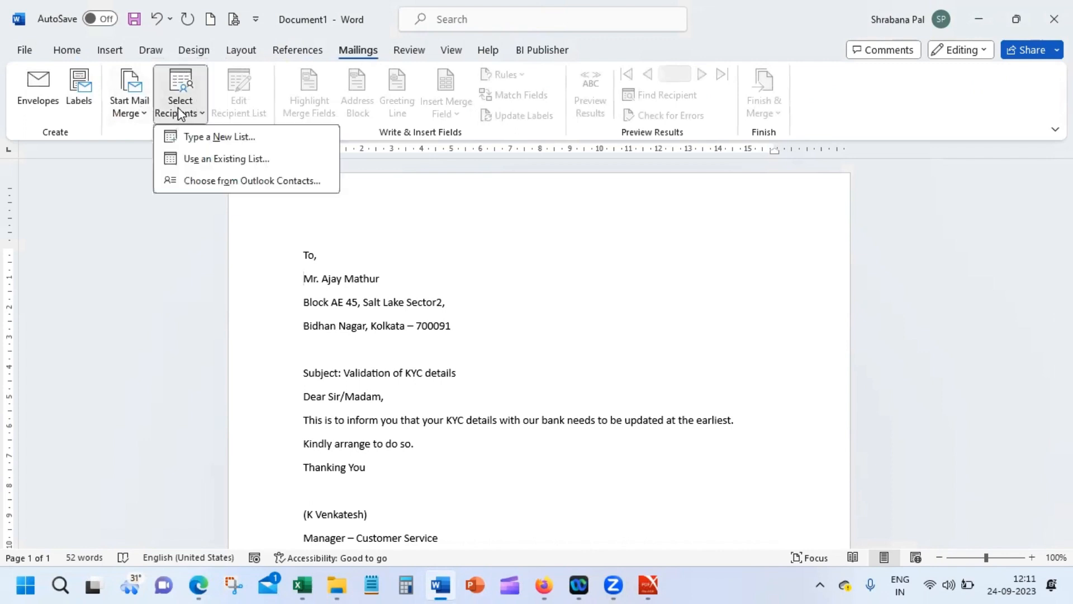
left_click(226, 166)
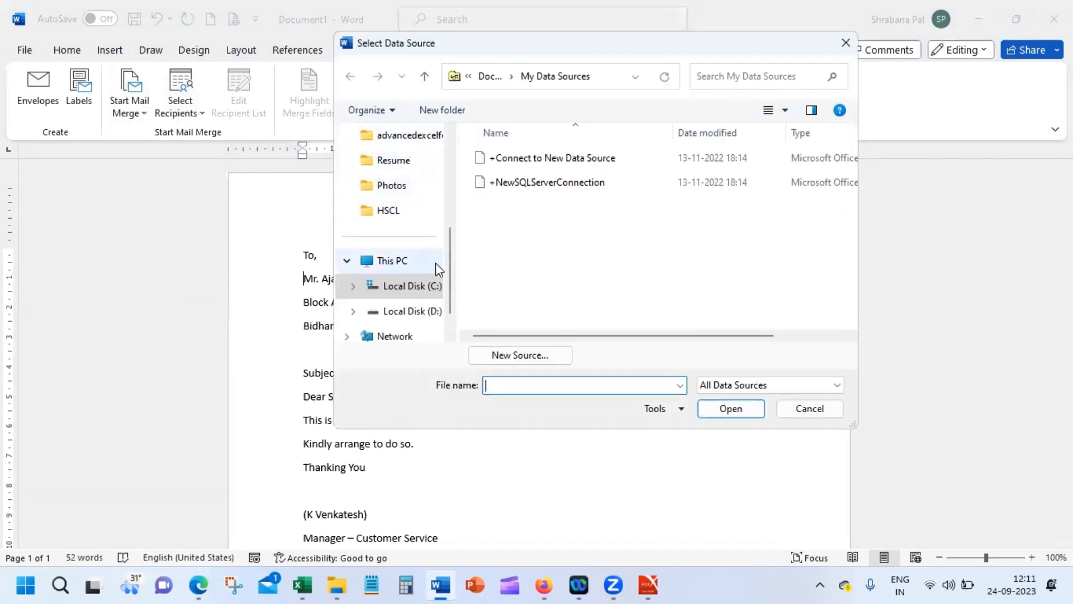
scroll(452, 153, "up", 3)
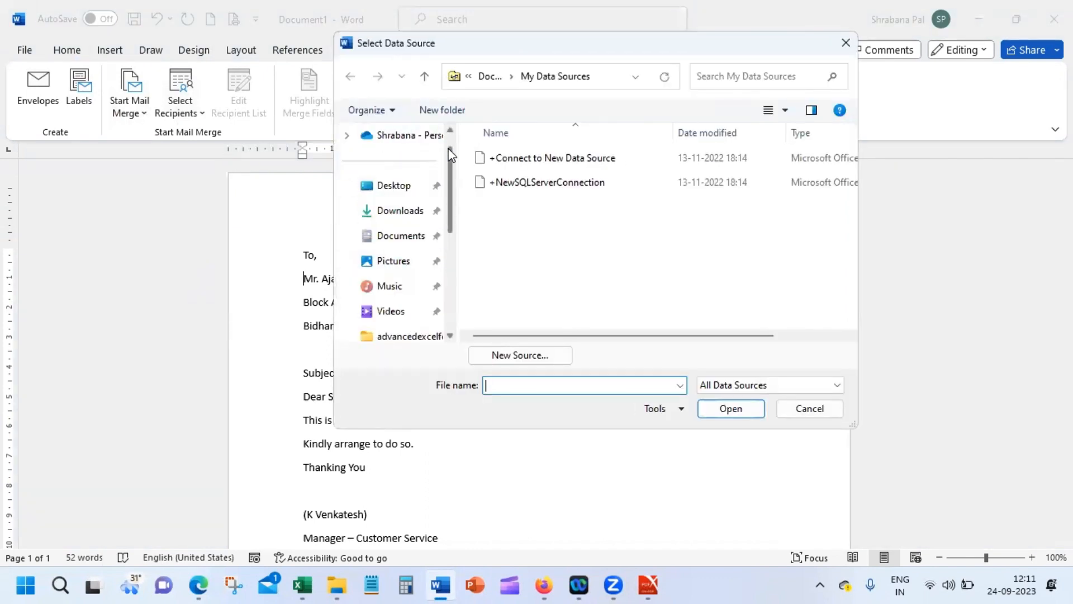
scroll(413, 144, "up", 1)
left_click(413, 143)
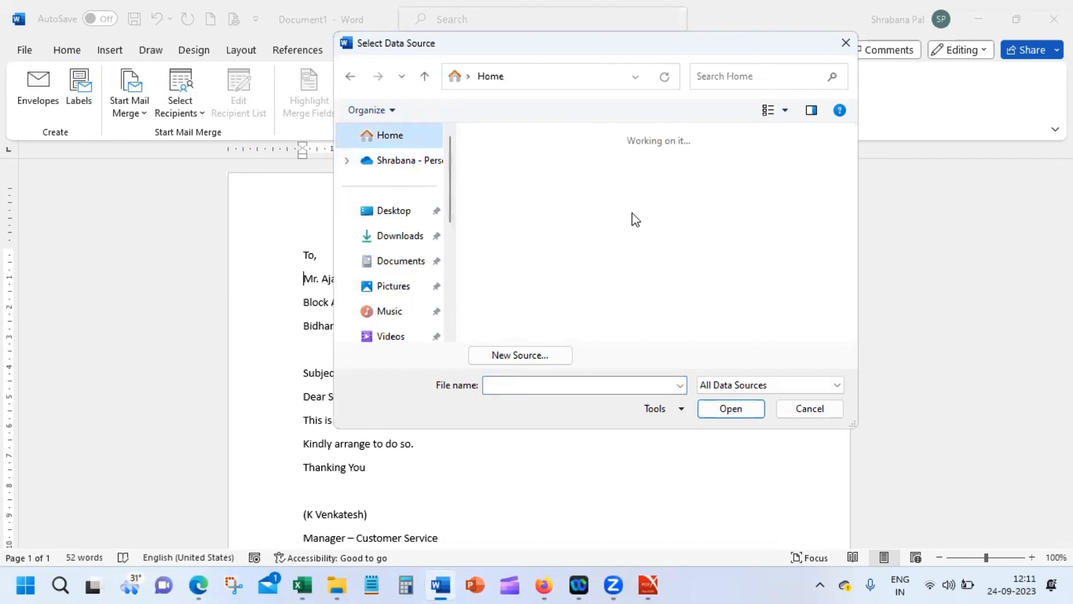
left_click_drag(850, 148, 847, 187)
left_click(627, 232)
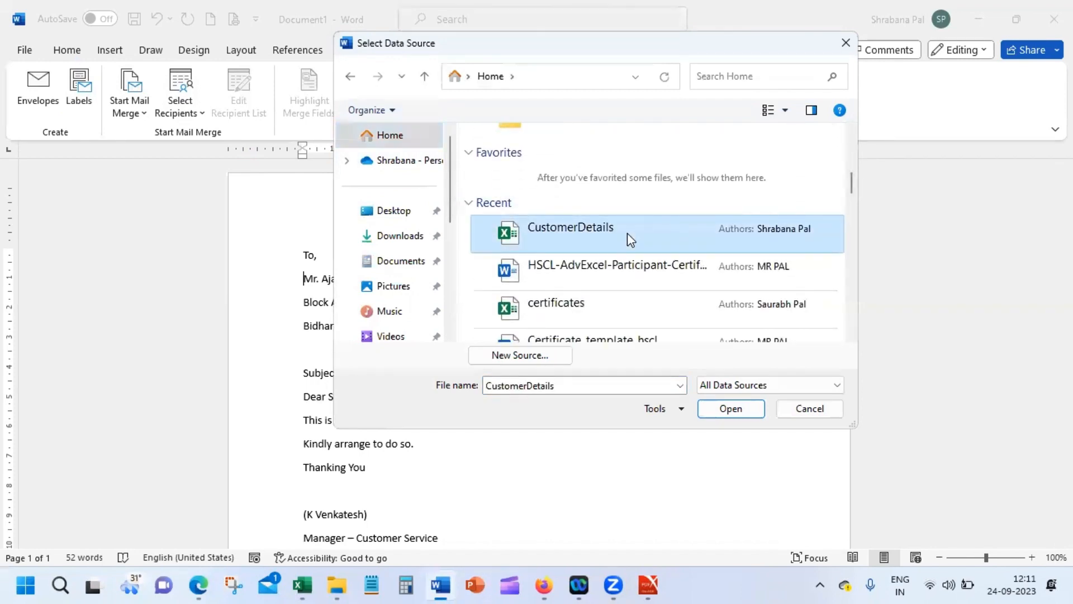
double_click(627, 233)
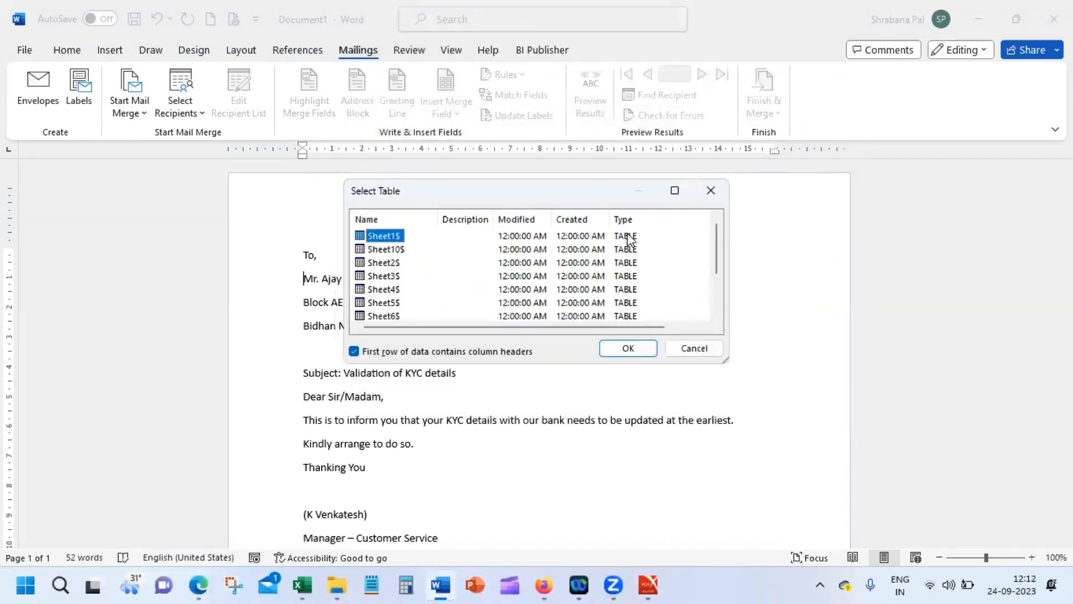
left_click(628, 347)
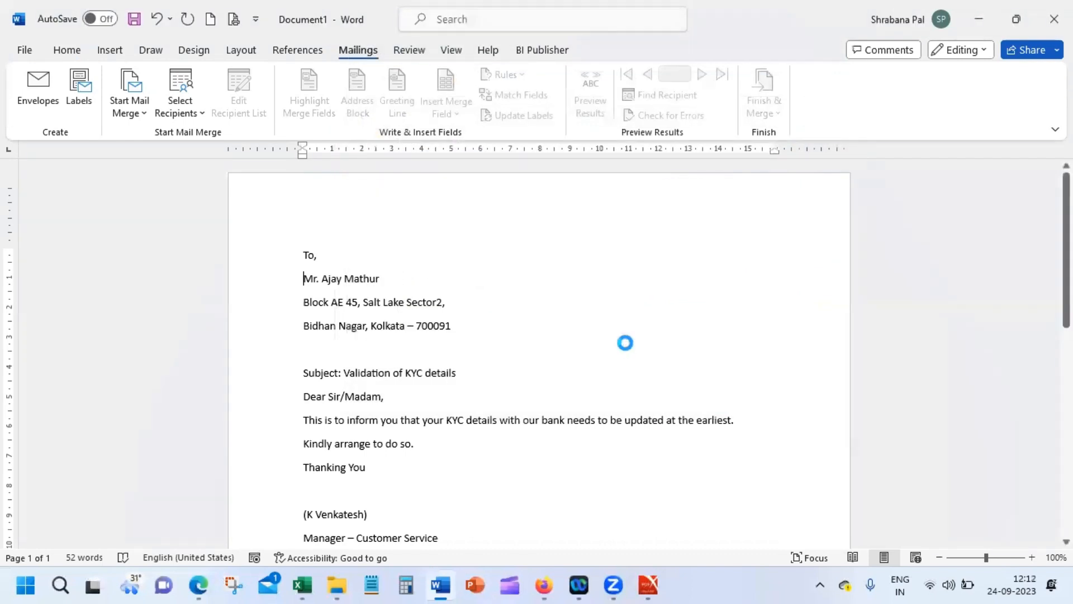
Step: Delete the three hard-coded address lines from the letter
left_click(457, 113)
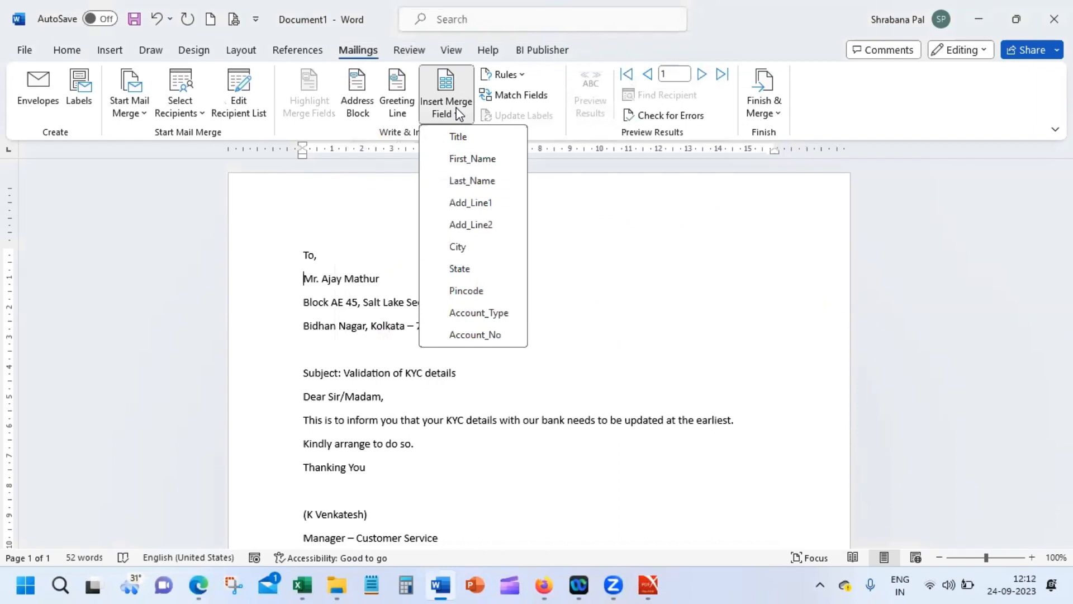
left_click(363, 262)
left_click_drag(304, 275, 486, 324)
key("BackSpace")
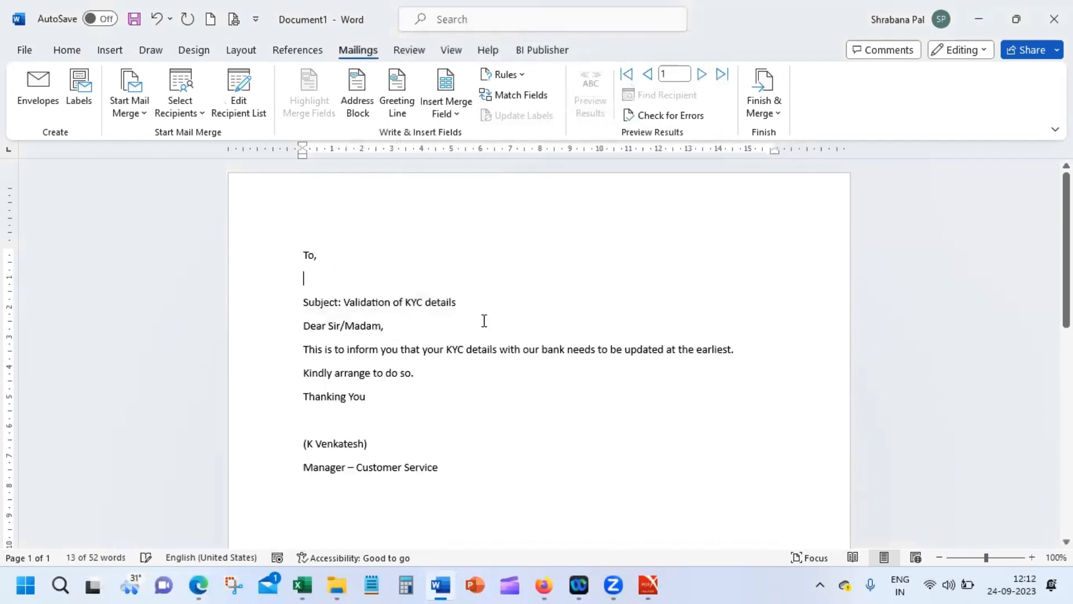
Step: Insert the Title, First_Name and Last_Name merge fields, ending the line with a comma
left_click(454, 114)
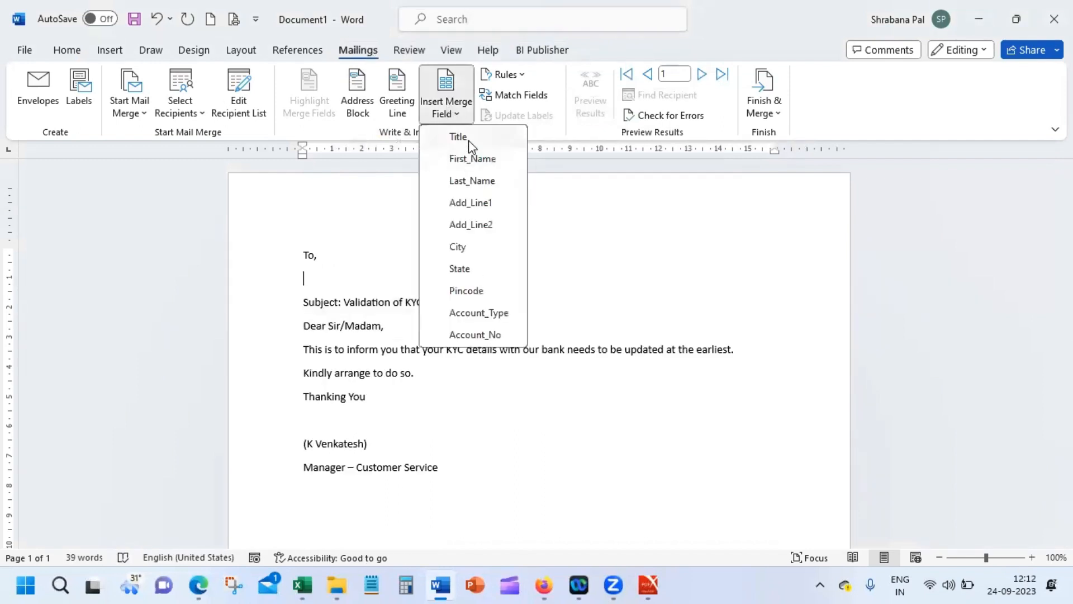
left_click(469, 139)
left_click(460, 114)
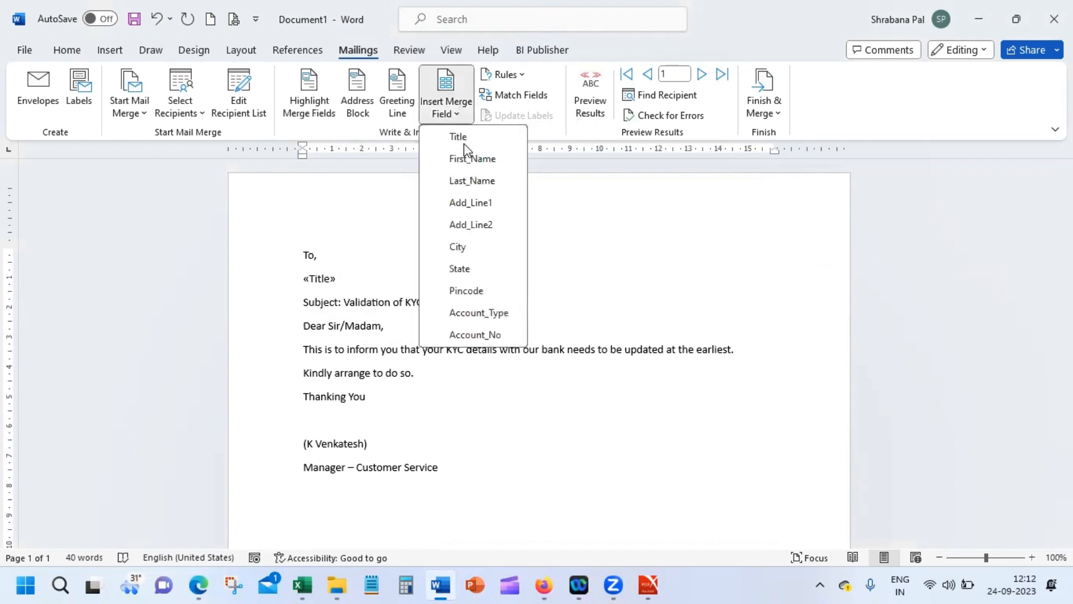
left_click(469, 159)
left_click(463, 113)
left_click(474, 180)
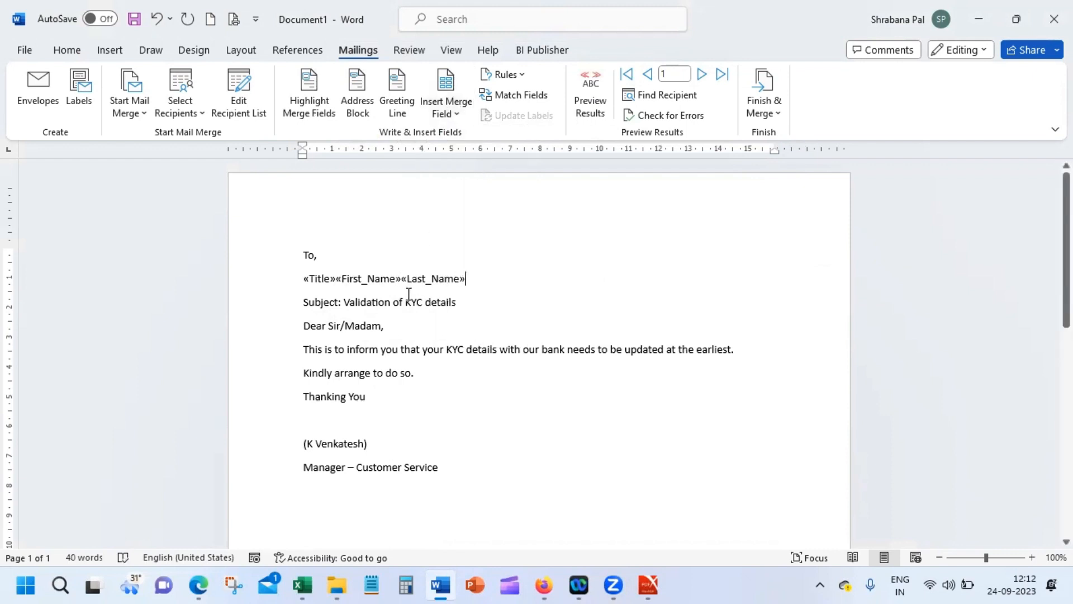
type(",")
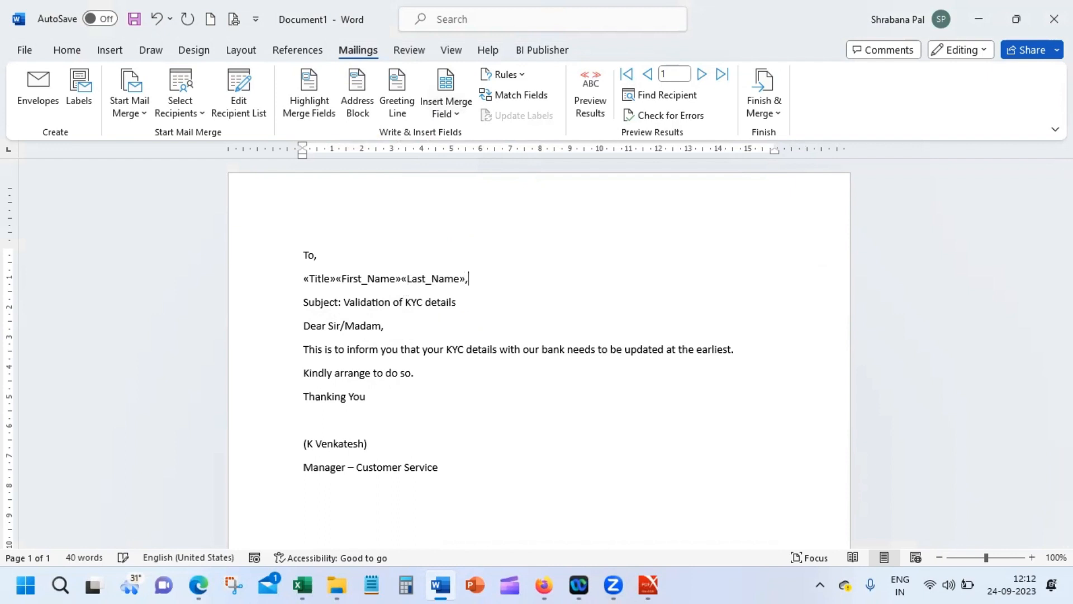
key("Return")
Step: Add the Add_Line1 and Add_Line2 merge fields on their own comma-ended lines
left_click(434, 109)
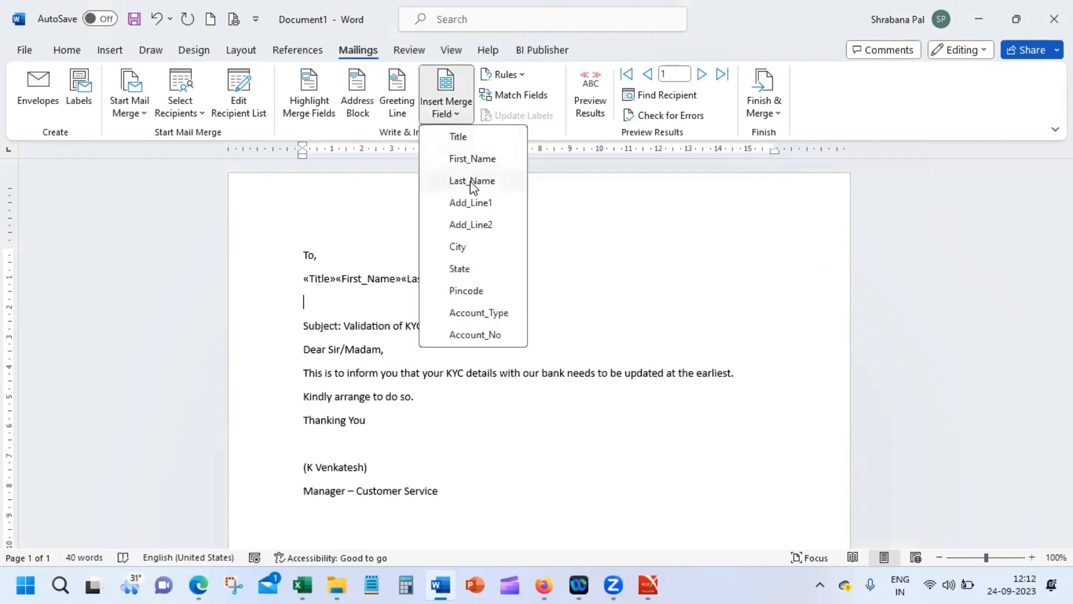
left_click(469, 205)
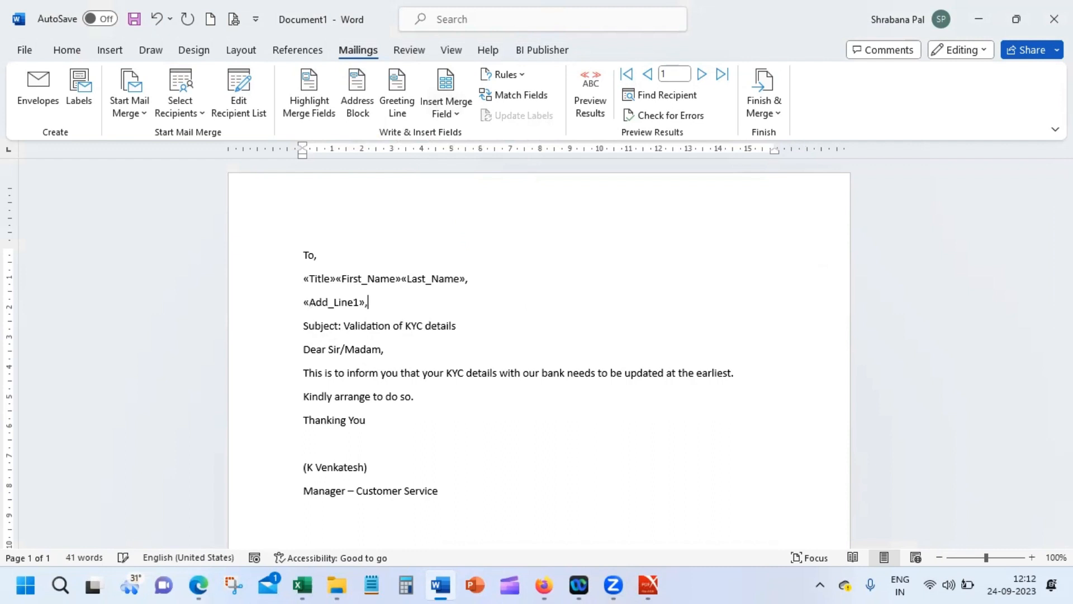
type(",")
key("Return")
left_click(456, 113)
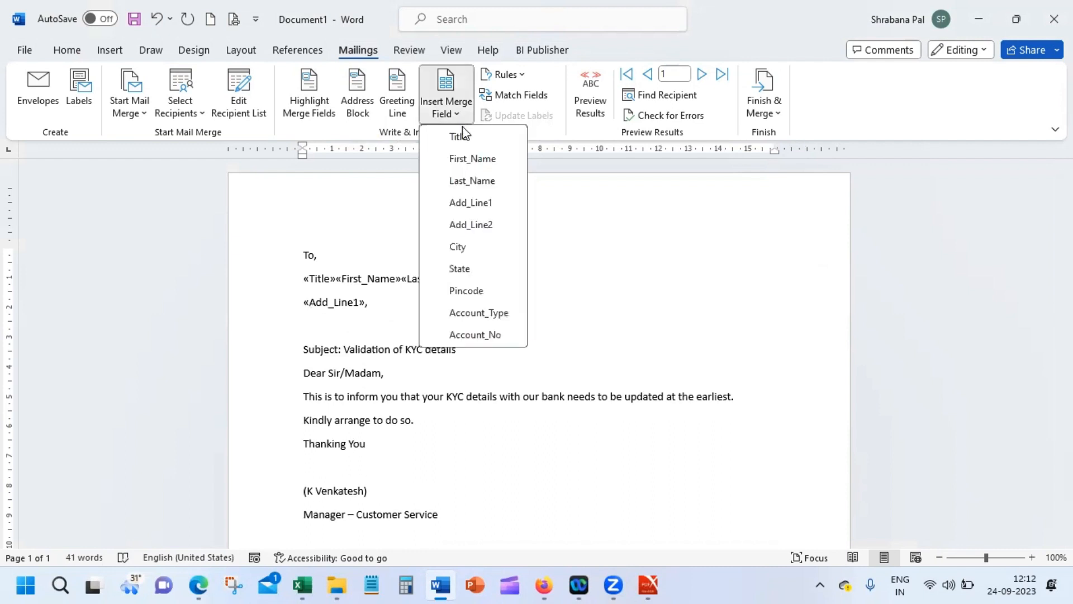
left_click(472, 224)
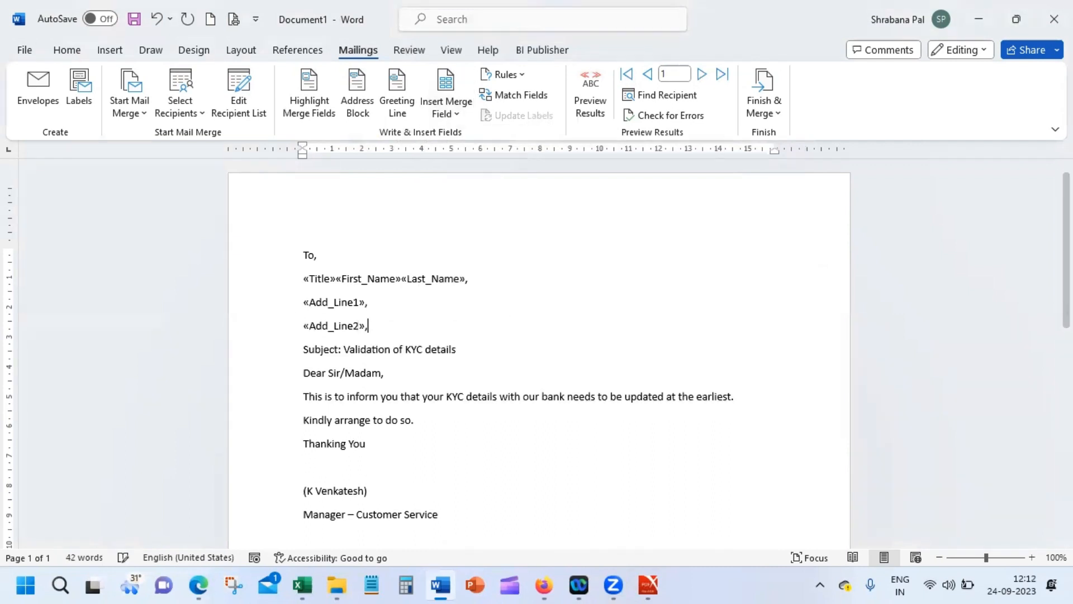
type(",")
key("Return")
Step: Insert the City, State and Pincode merge fields on a new line, separated by commas
left_click(457, 114)
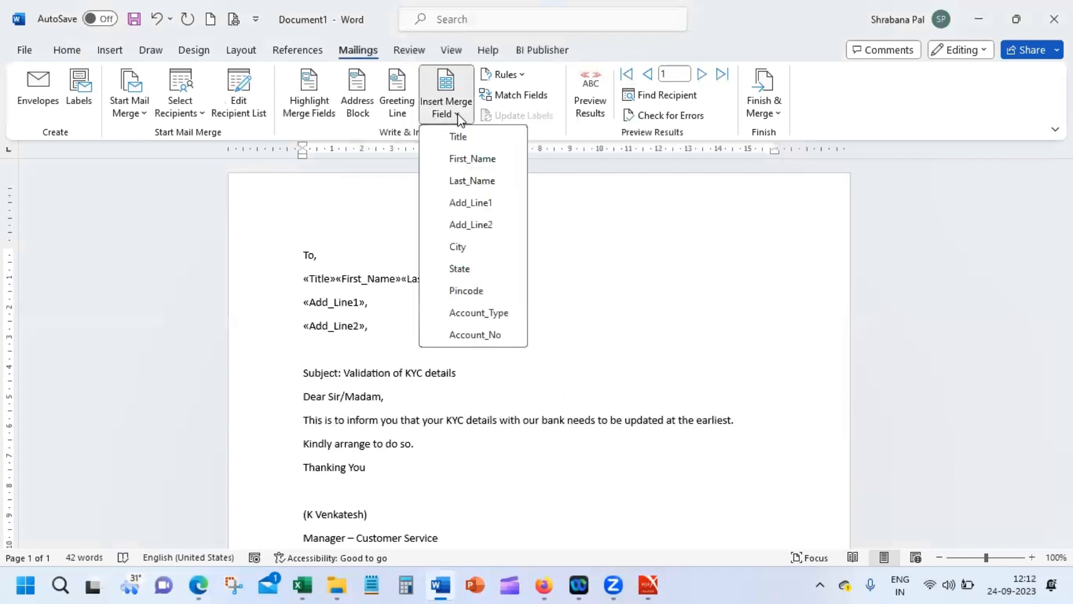
left_click(467, 246)
type(",")
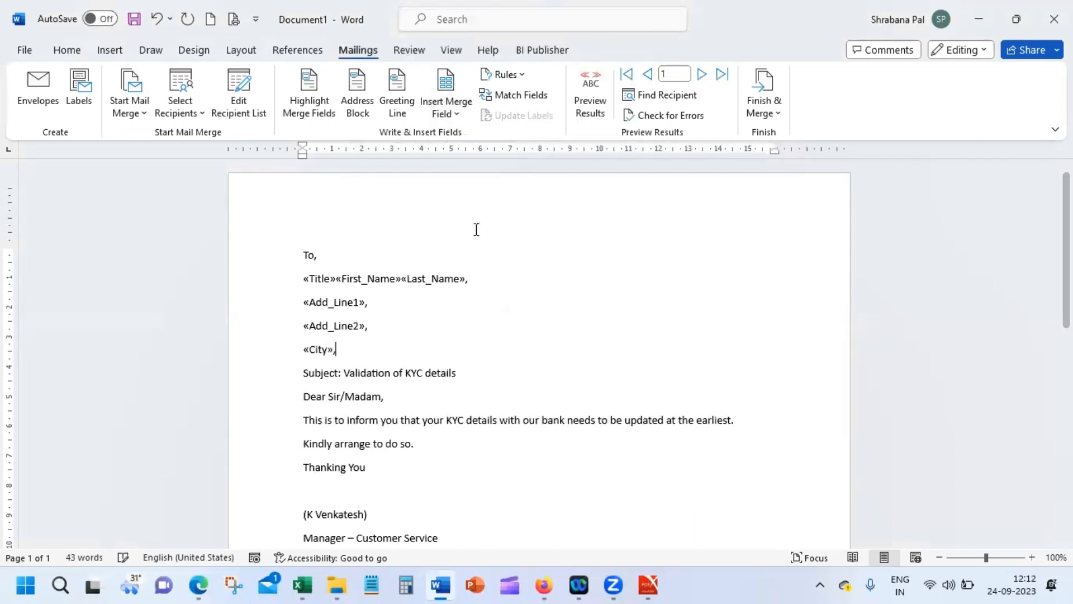
left_click(450, 109)
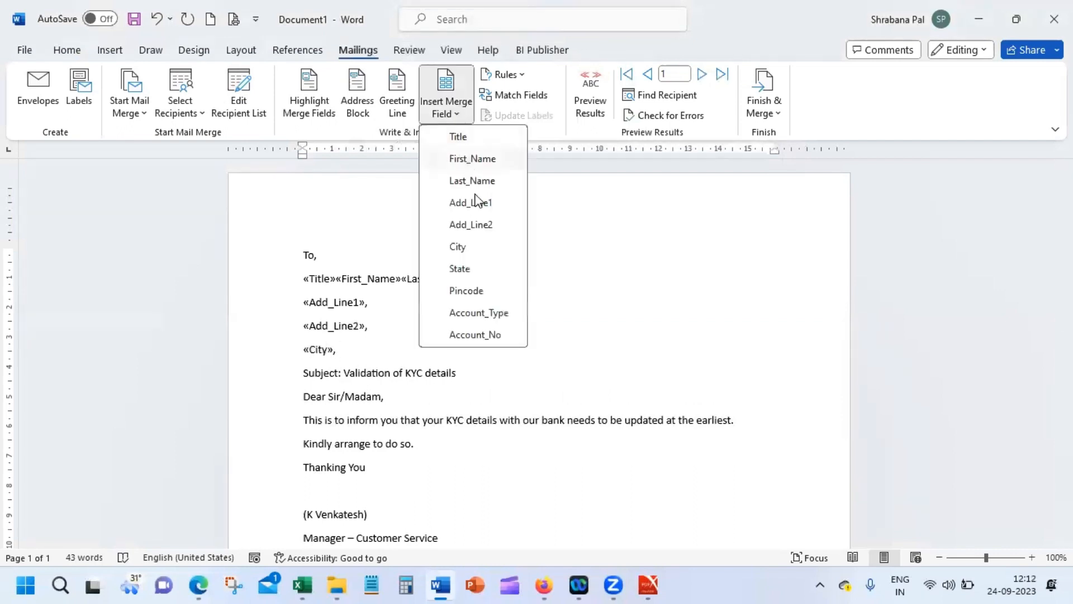
left_click(485, 267)
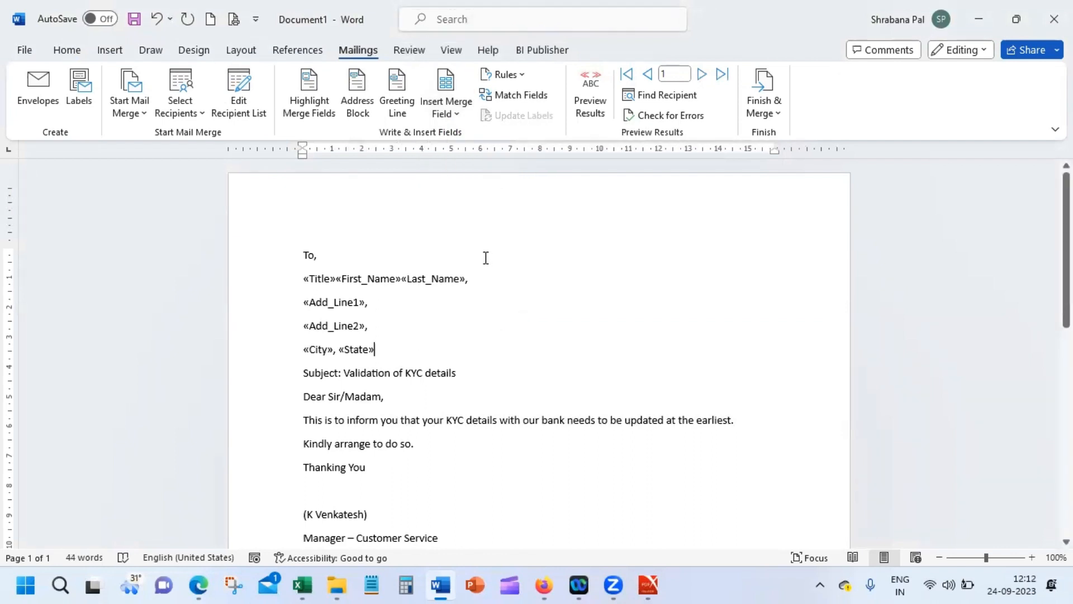
type(",")
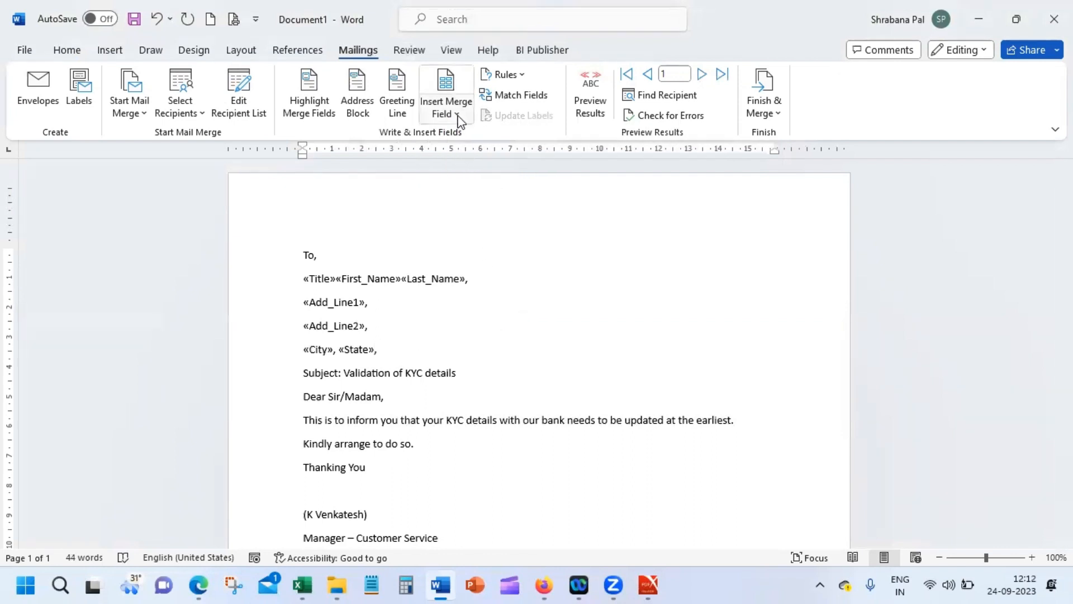
left_click(450, 109)
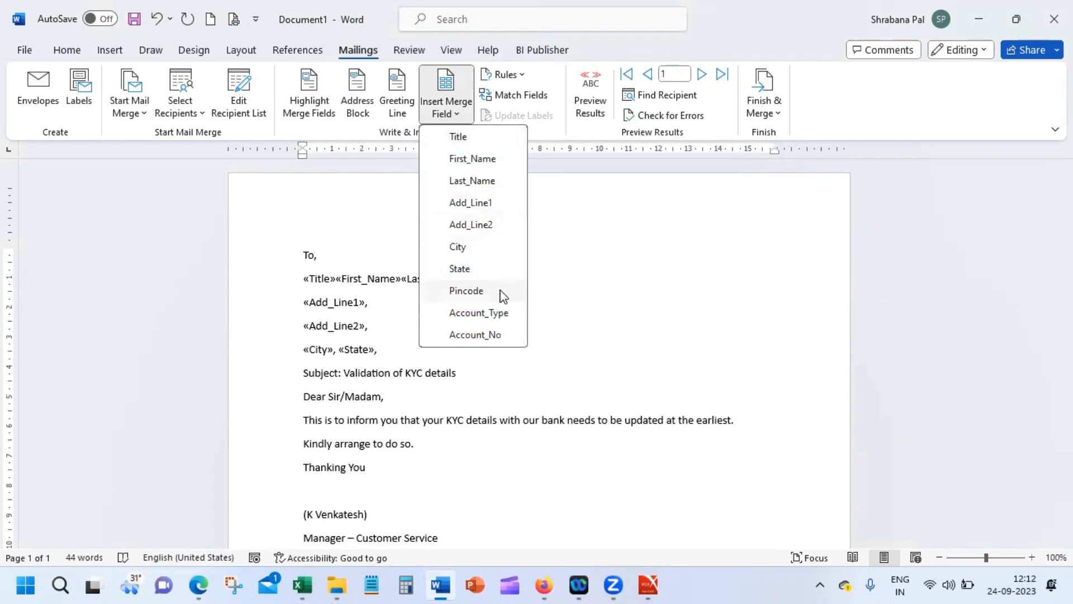
left_click(466, 291)
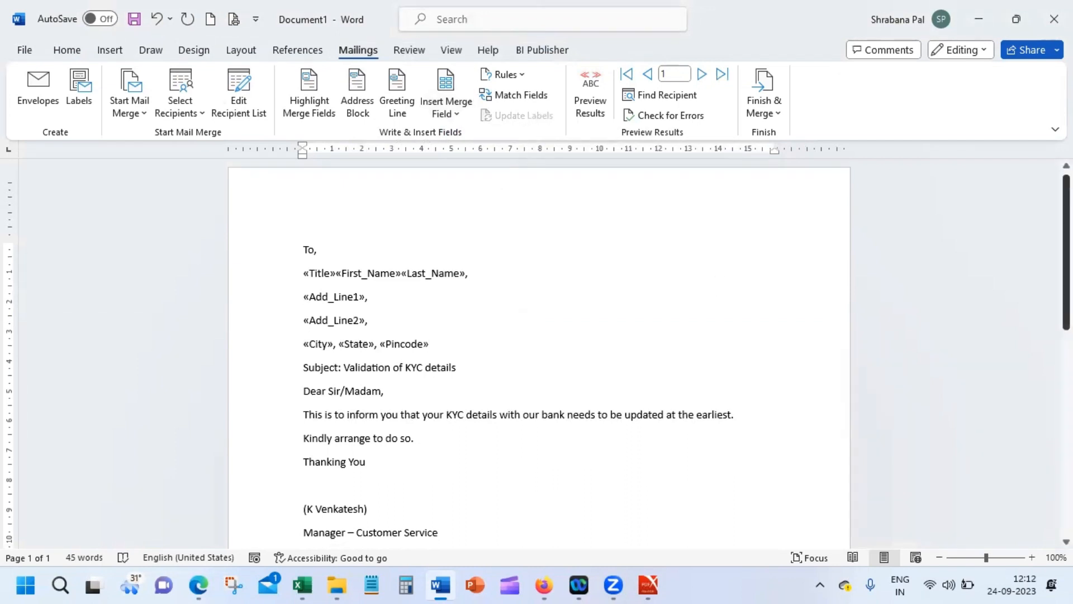
Step: Below 'Dear Sir/Madam,' write 'Reference is made to your «Account_Type» account with'
scroll(746, 267, "down", 3)
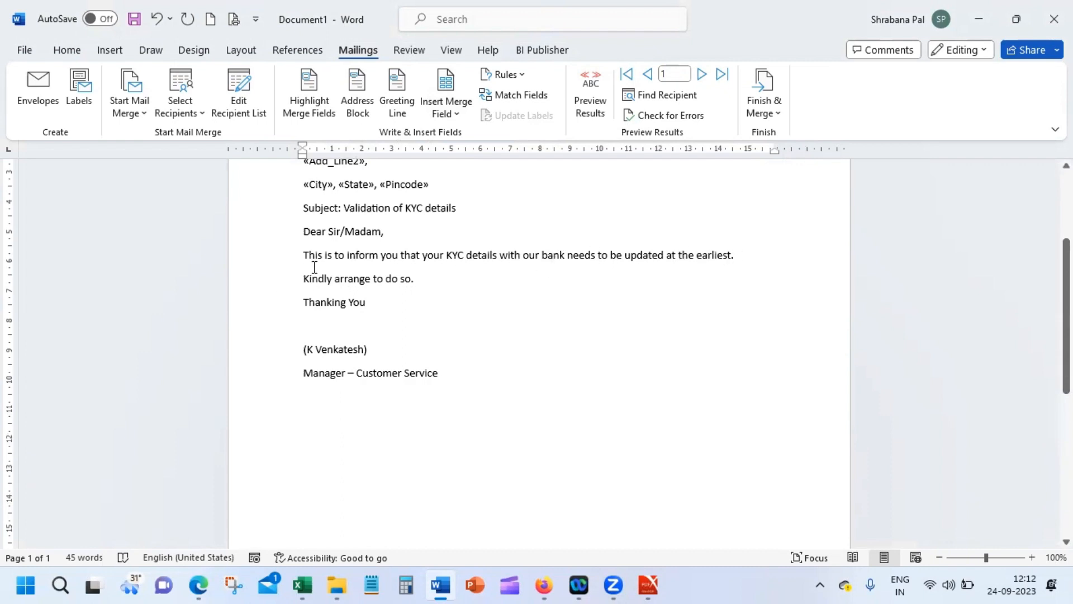
left_click(527, 239)
key("Return")
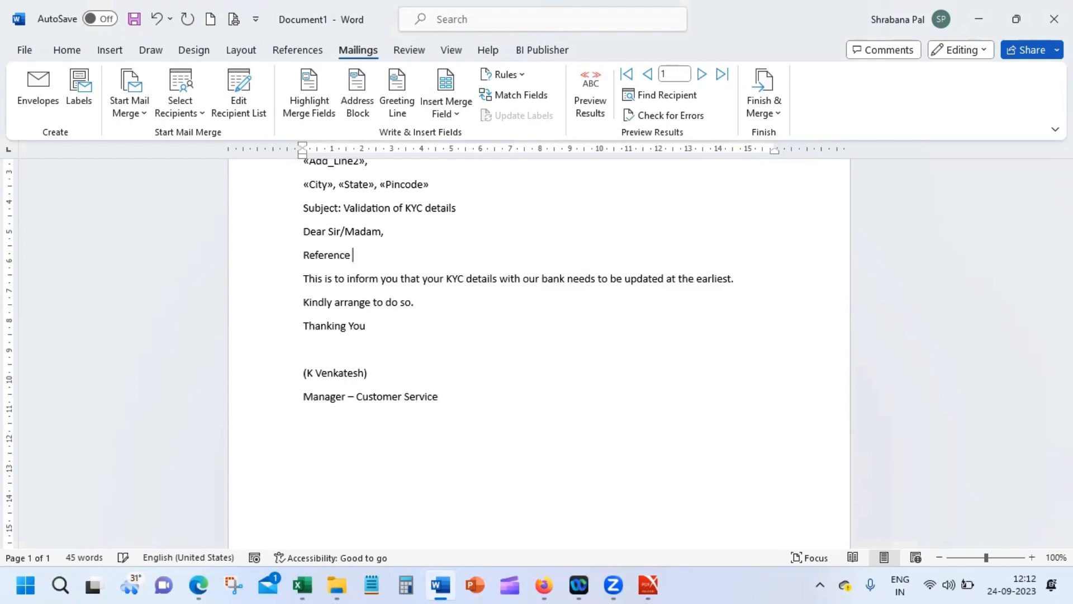
type("Reference is made to your")
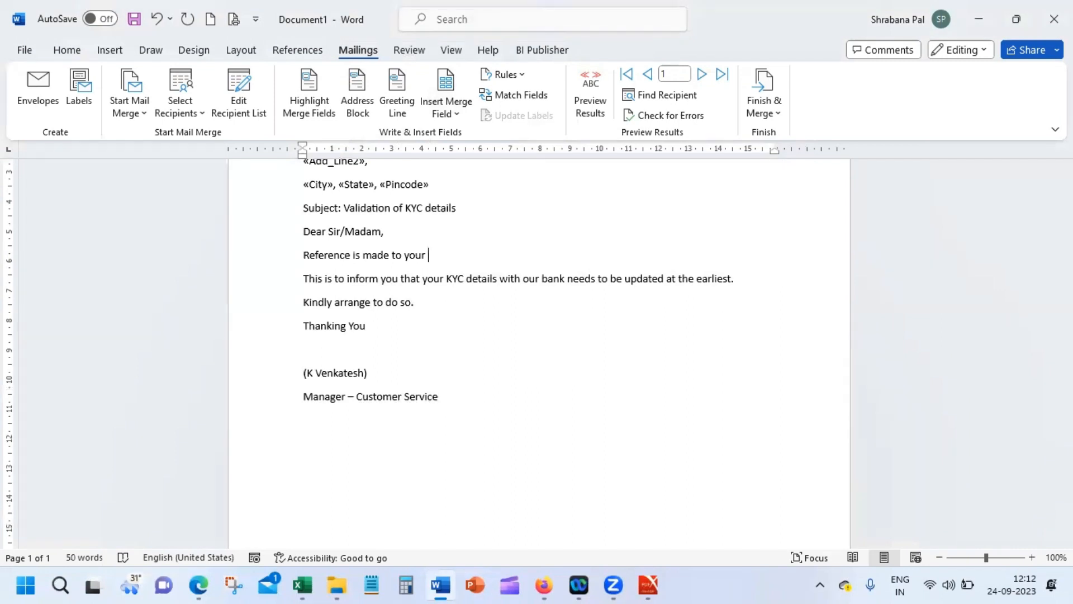
left_click(450, 112)
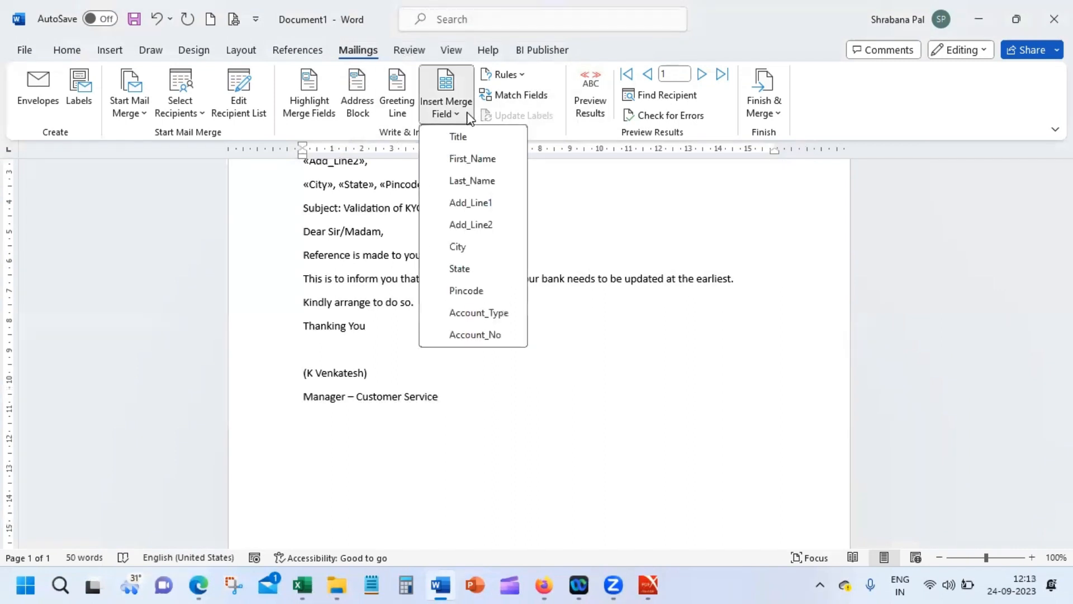
left_click(498, 316)
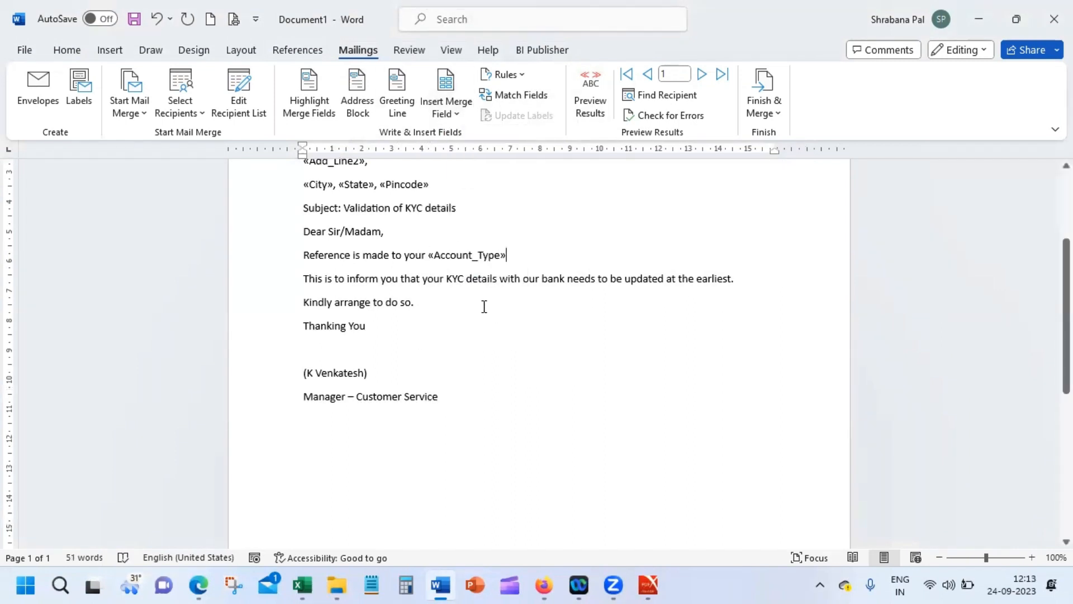
type("ac")
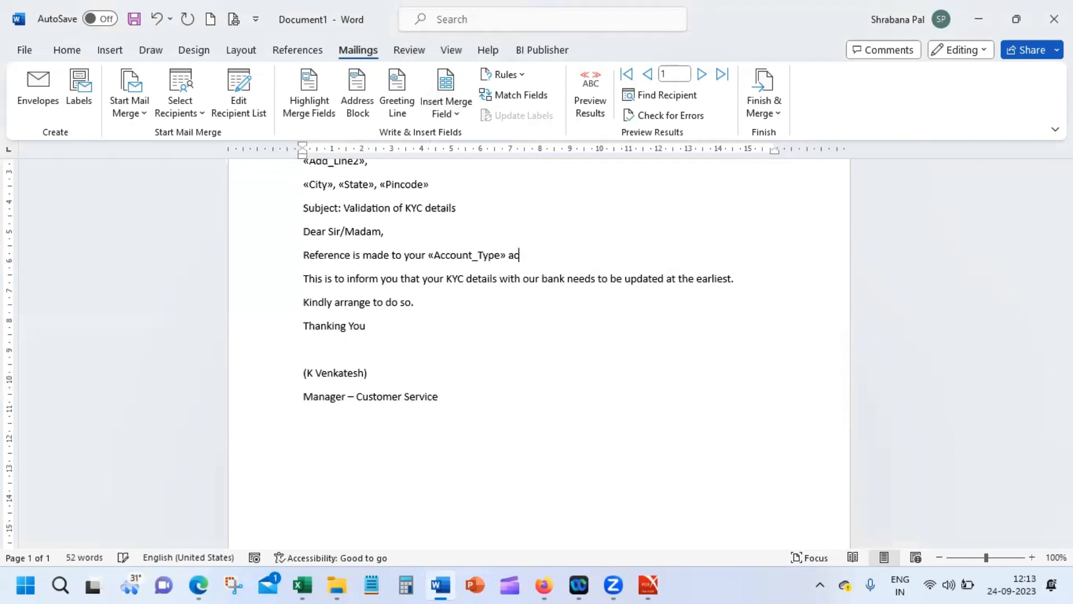
type("count ")
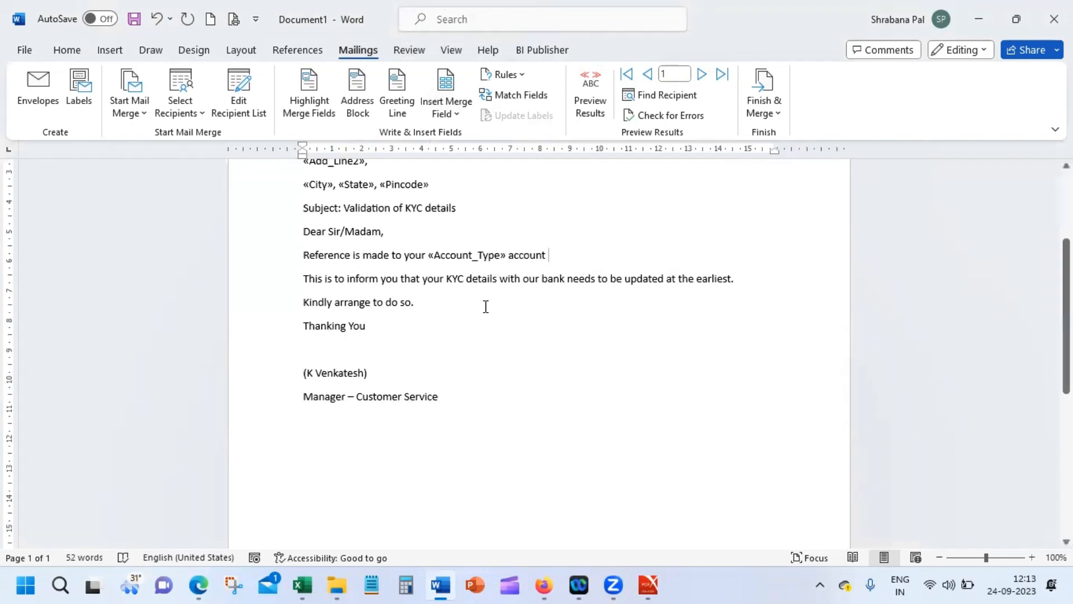
type("with number")
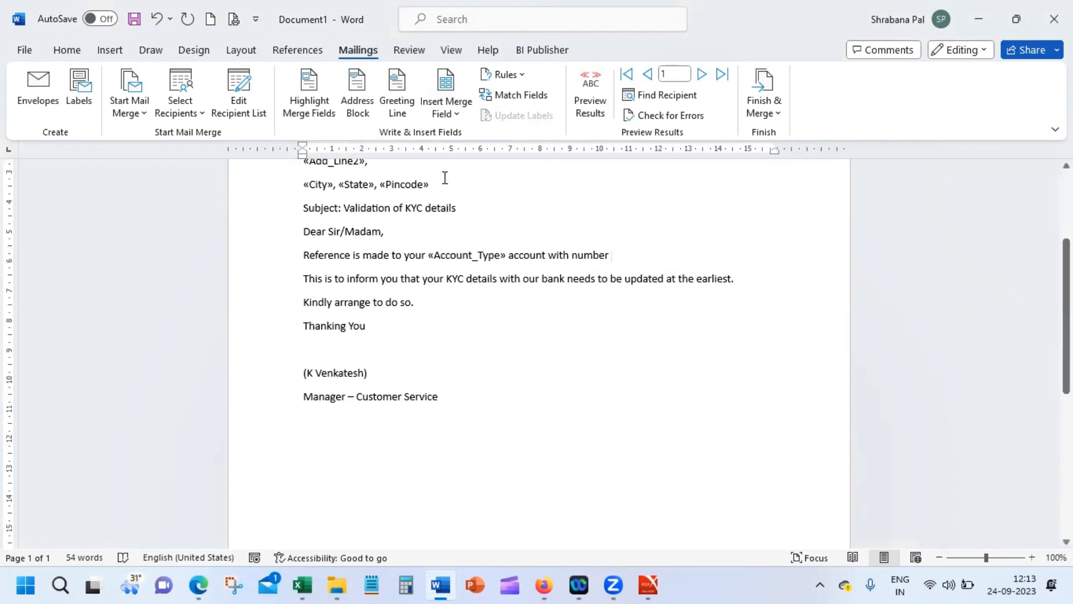
Step: Continue the sentence with the «Account_No» merge field followed by 'with our ba'
left_click(446, 107)
left_click(447, 109)
left_click(448, 120)
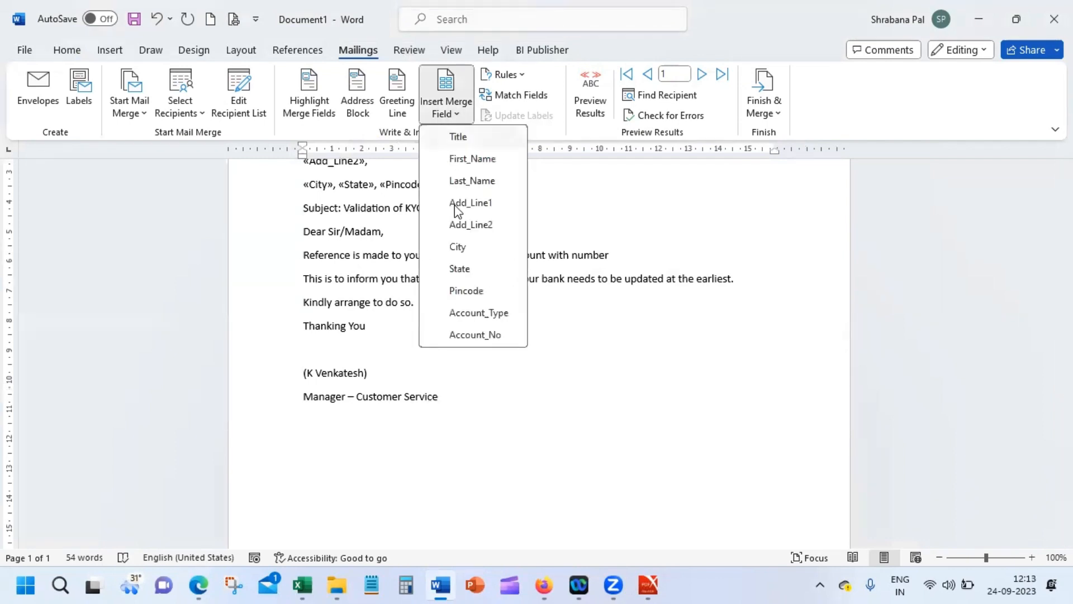
left_click(472, 333)
type("wi")
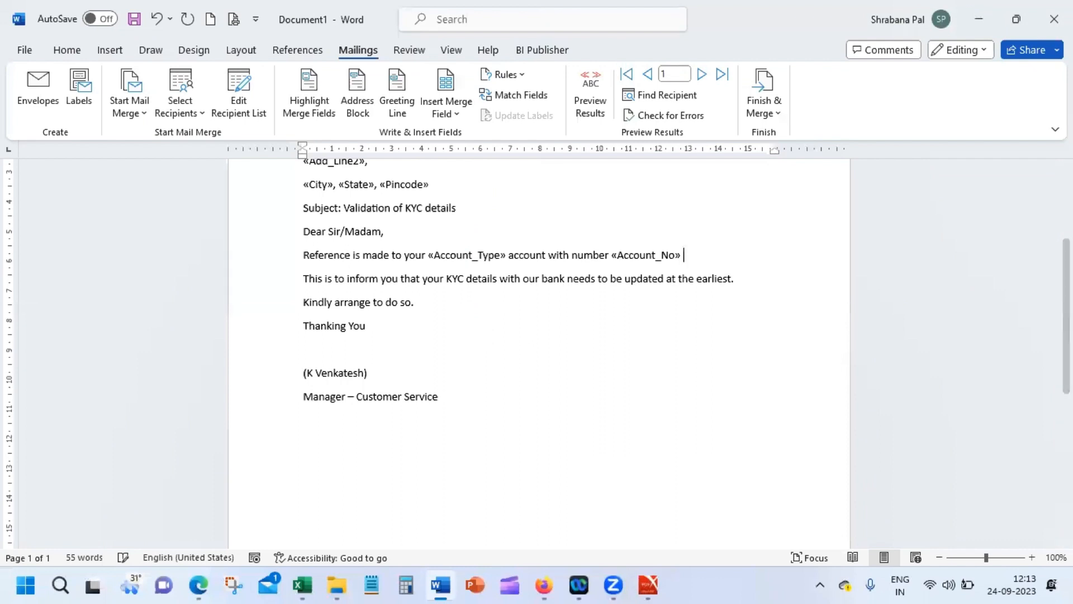
type("th our bank.")
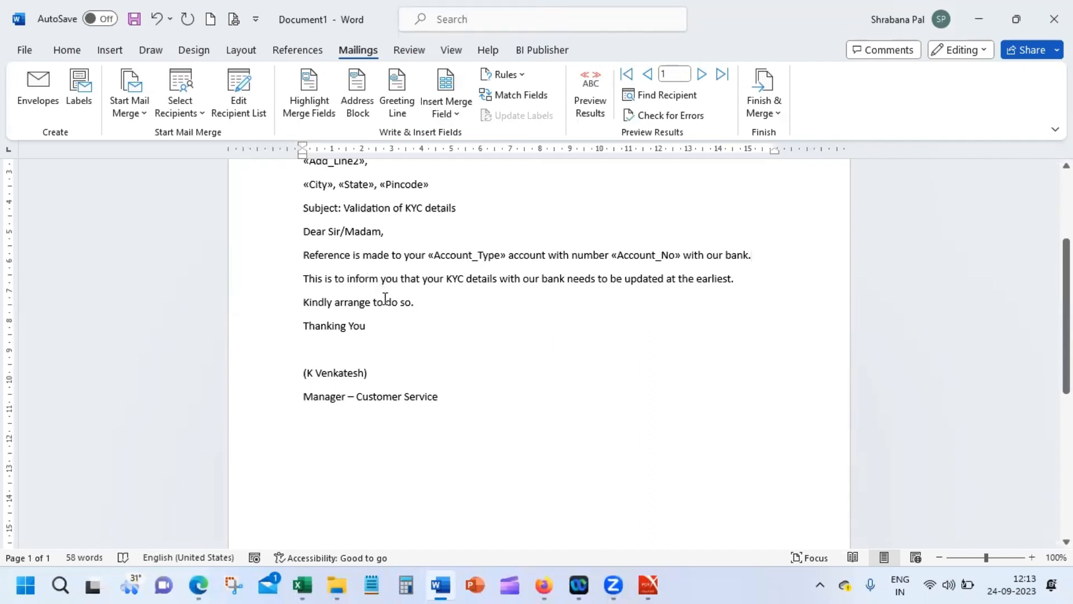
scroll(391, 335, "up", 1)
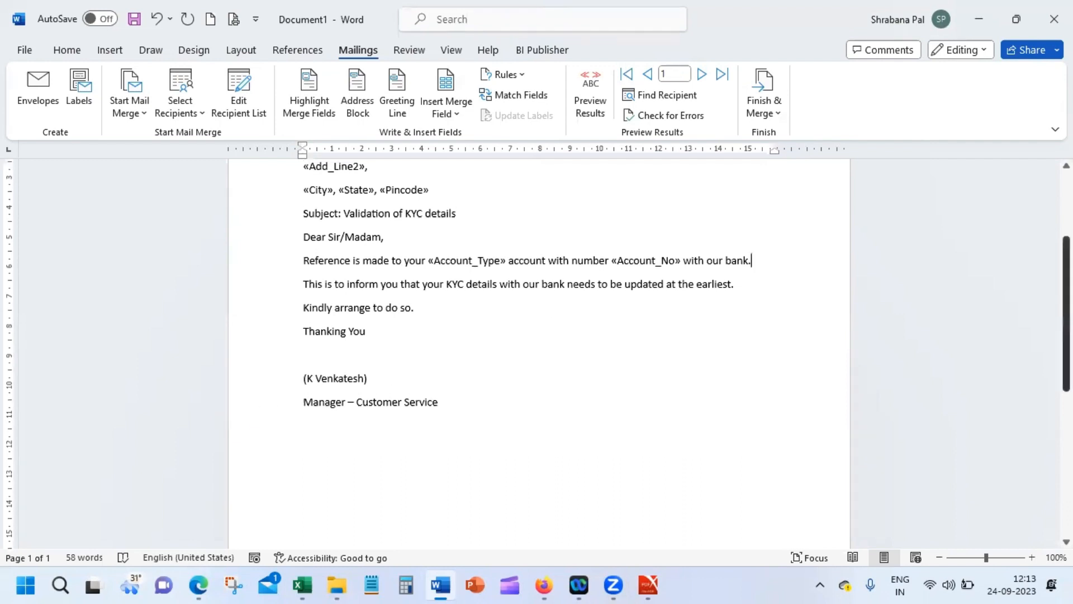
Step: Insert the green phone icon from the Pictures folder on the blank line below Thanking You
left_click(394, 332)
left_click(373, 356)
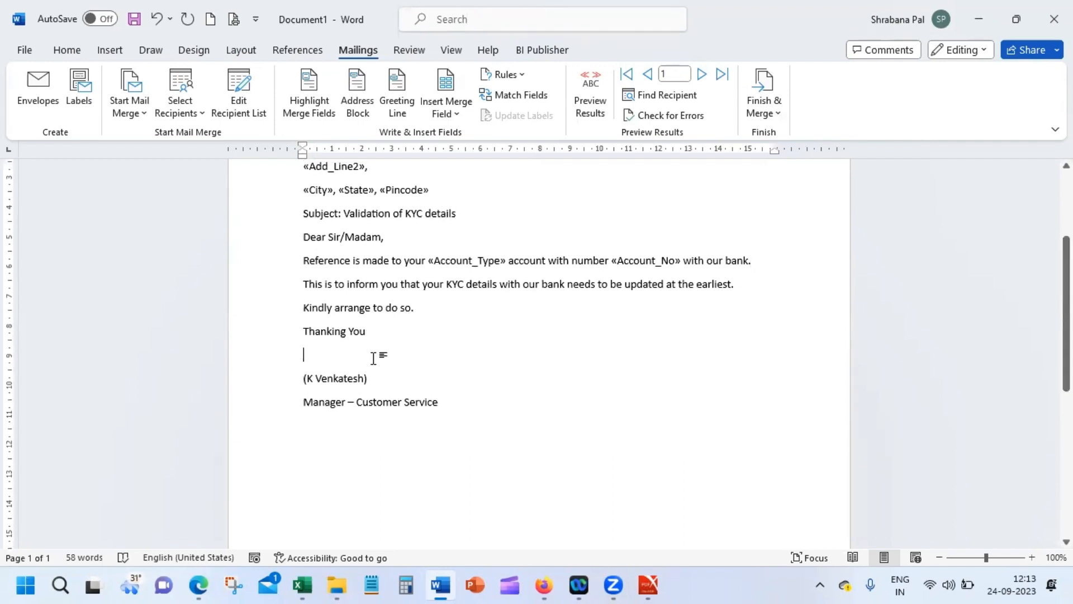
left_click(109, 50)
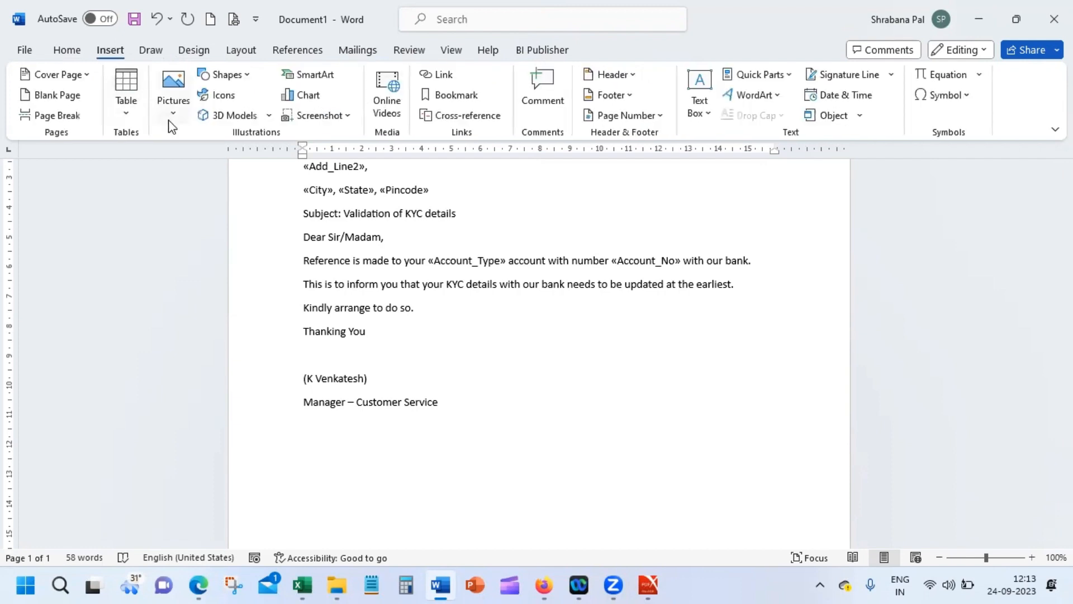
left_click(172, 95)
left_click(217, 162)
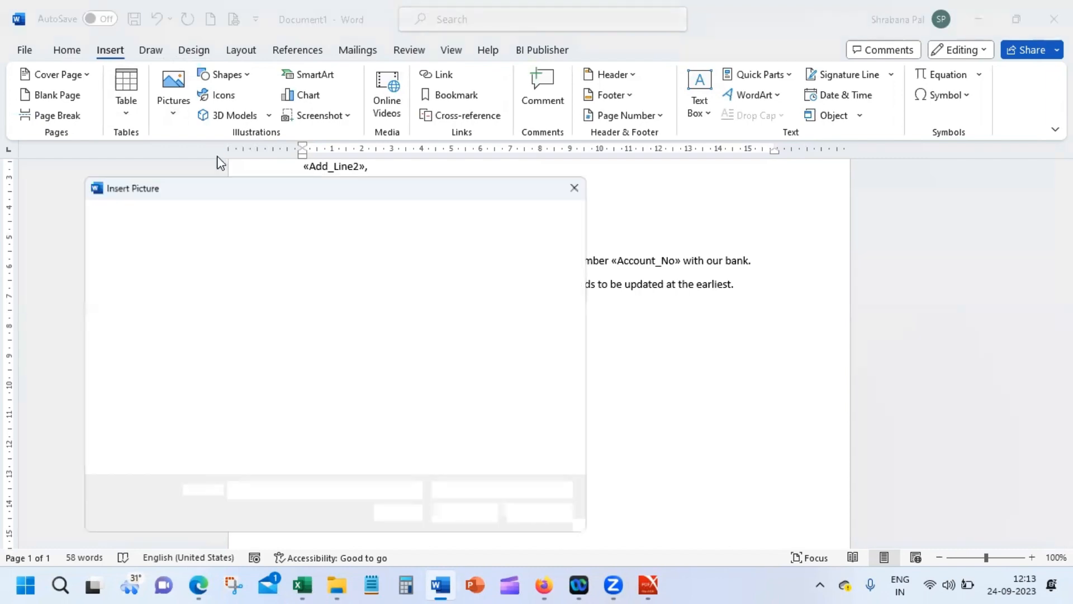
left_click_drag(590, 313, 584, 270)
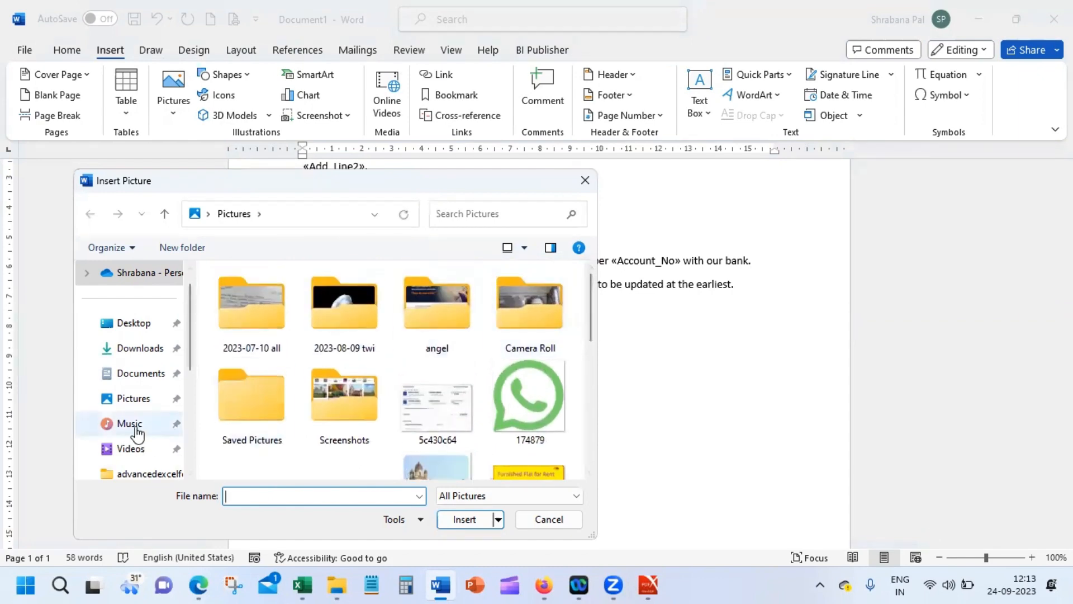
left_click(157, 407)
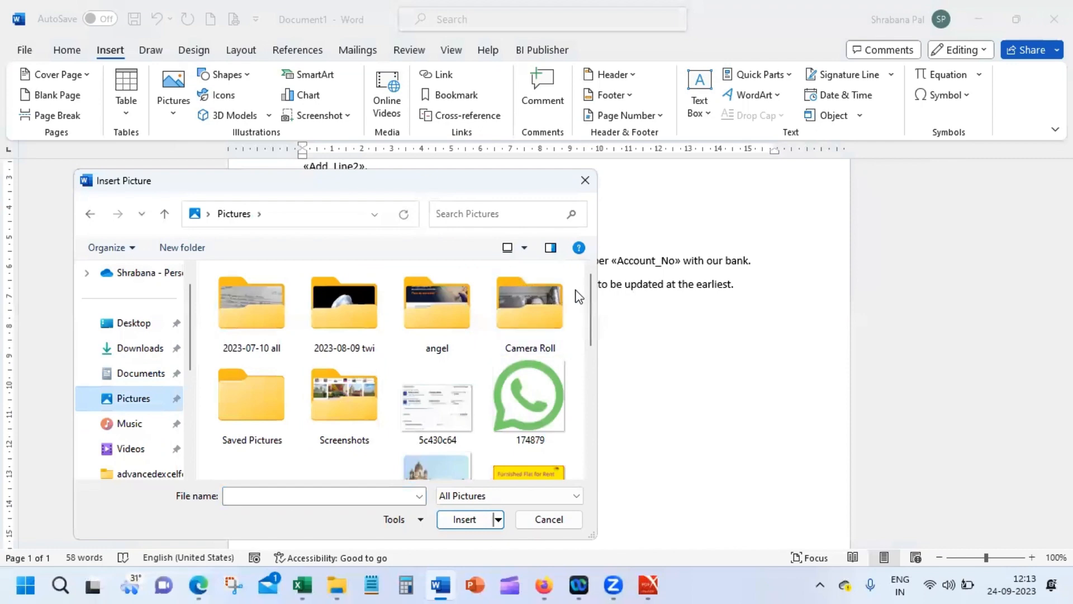
left_click_drag(592, 305, 529, 333)
key("Escape")
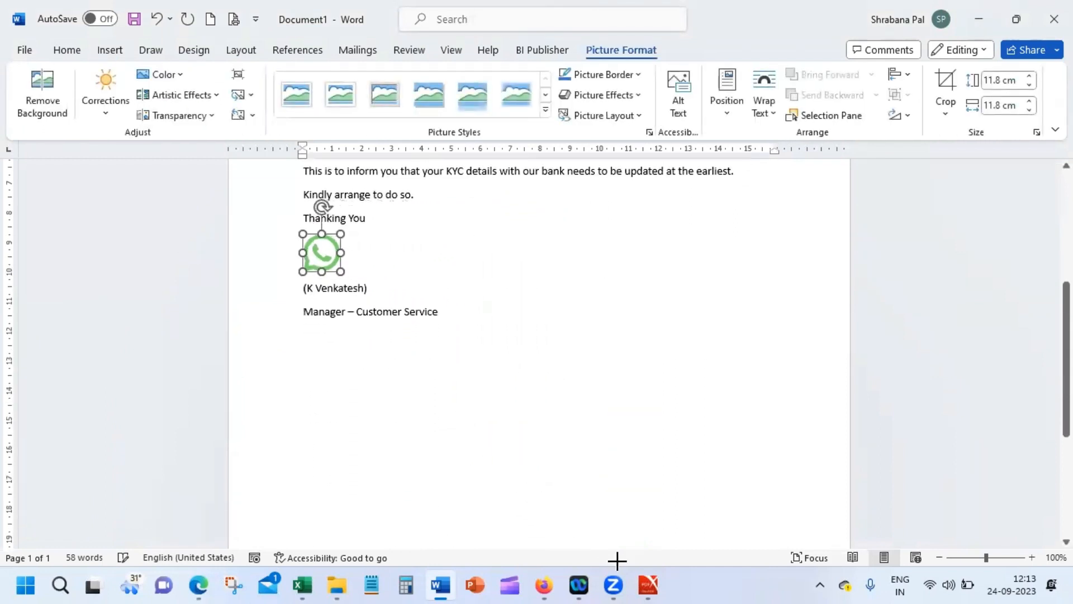
left_click(428, 271)
scroll(539, 358, "up", 8)
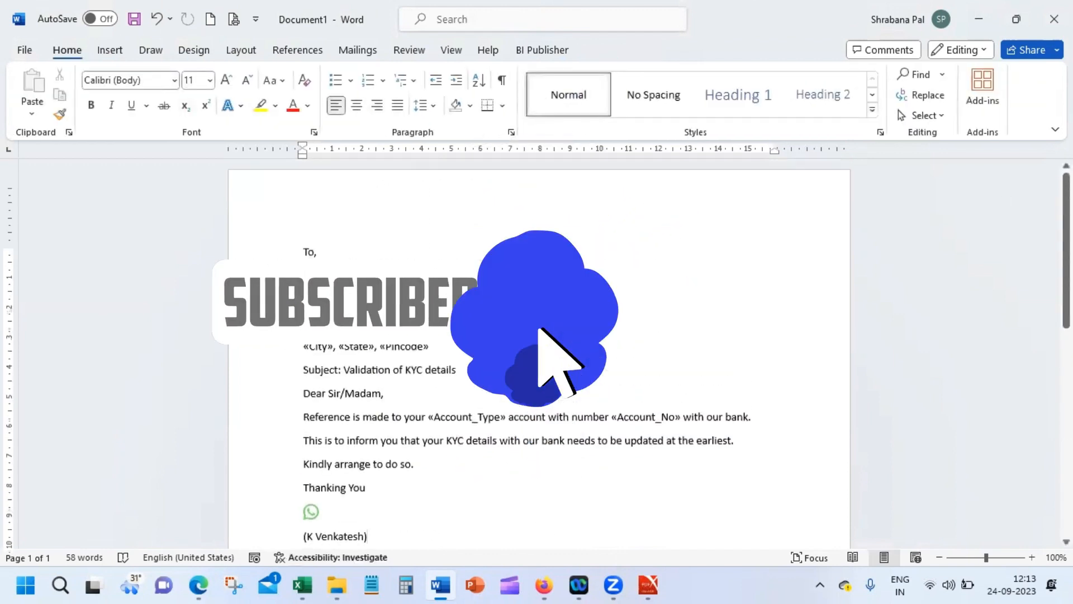
Step: Turn Preview Results on and back off so the letter shows its merge field placeholders
left_click(358, 52)
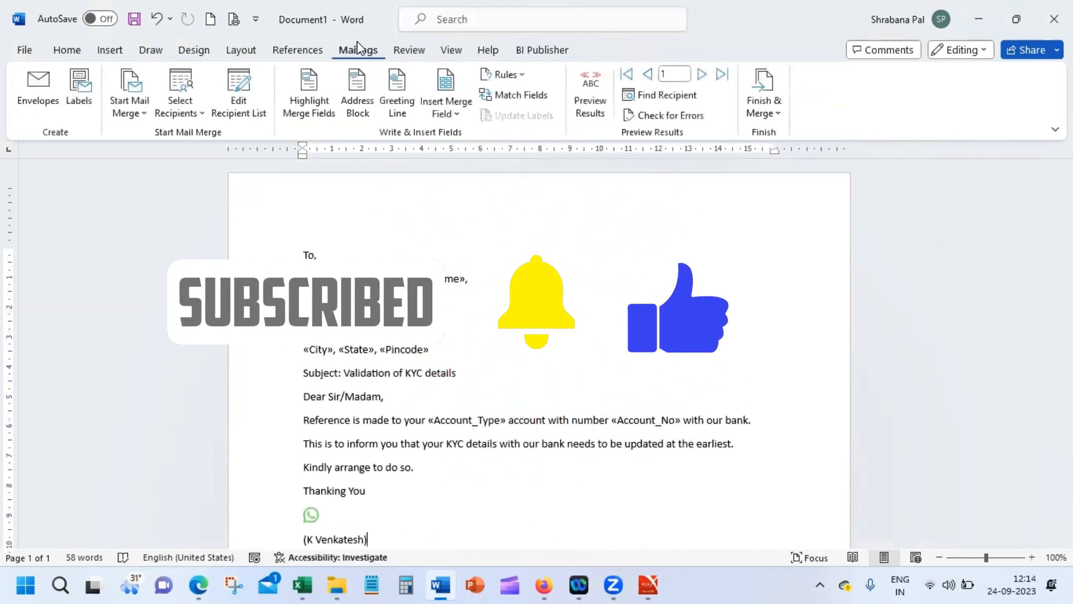
left_click(590, 83)
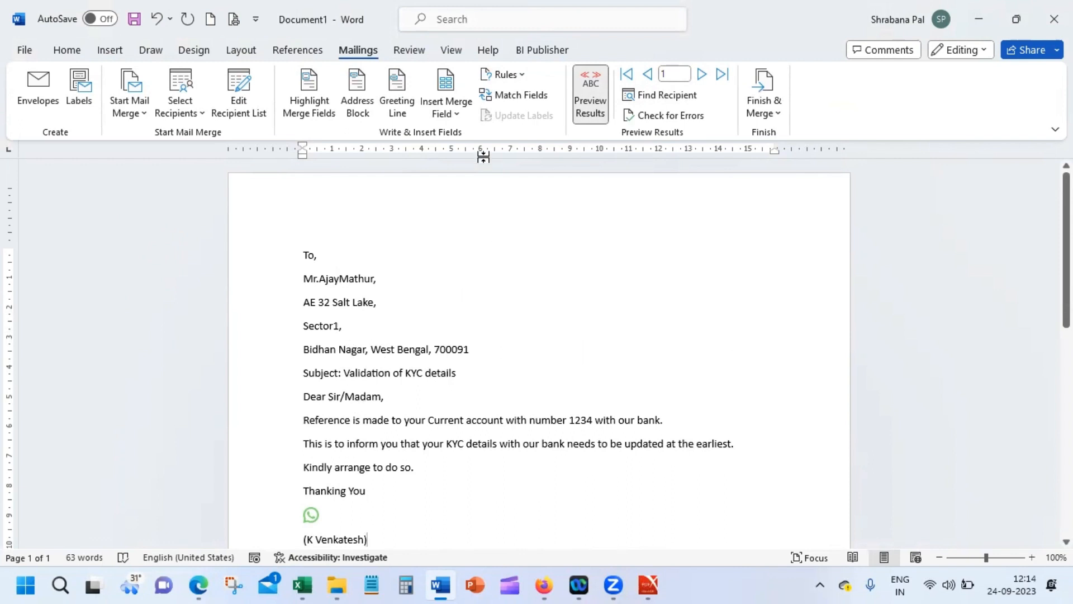
left_click(586, 105)
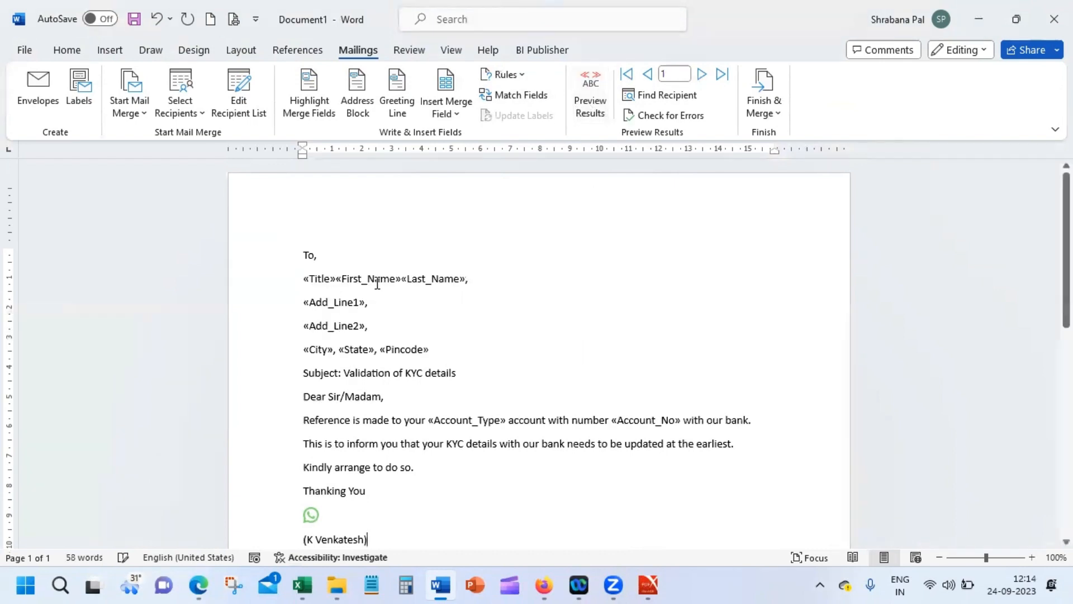
Step: Space First_Name from Last_Name, join City onto Add_Line2, and move State and Pincode to their own line
left_click(403, 279)
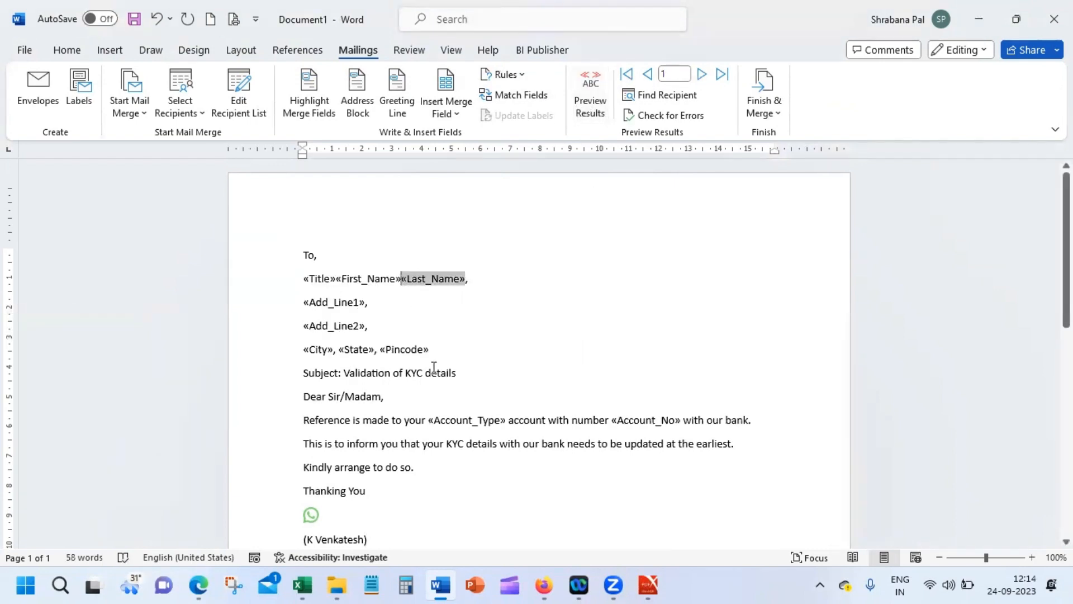
left_click(401, 307)
key("Up")
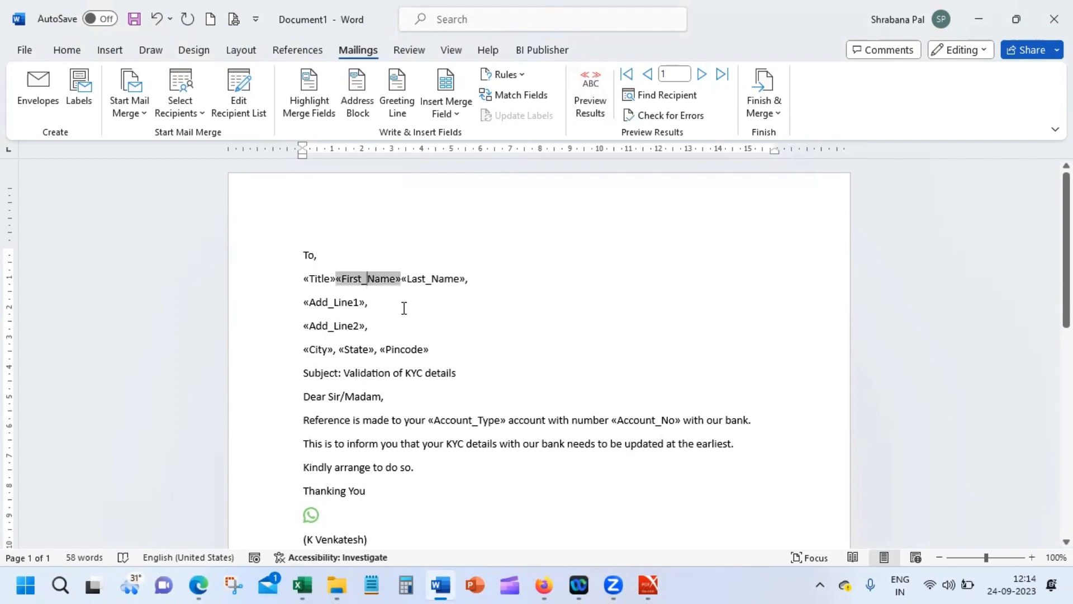
key("Right")
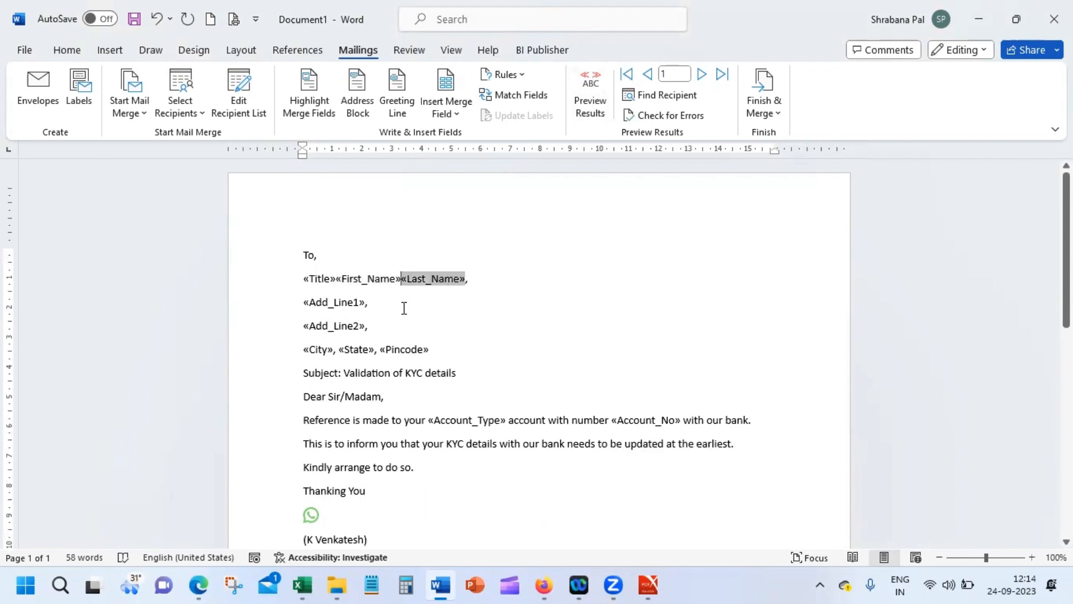
key("Down")
key("Down")
key("Down")
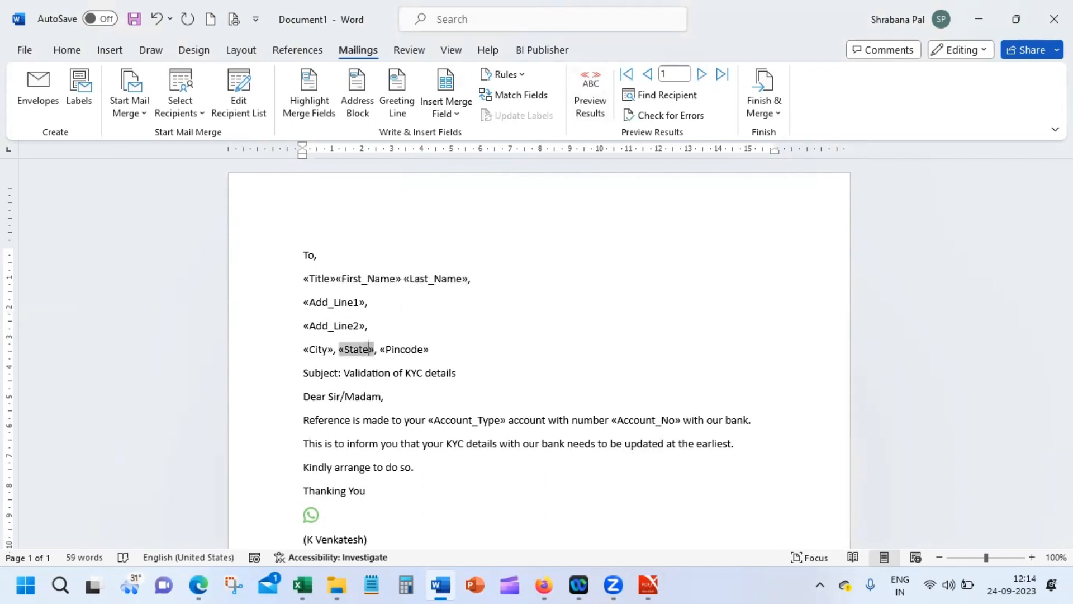
key("Up")
key("Delete")
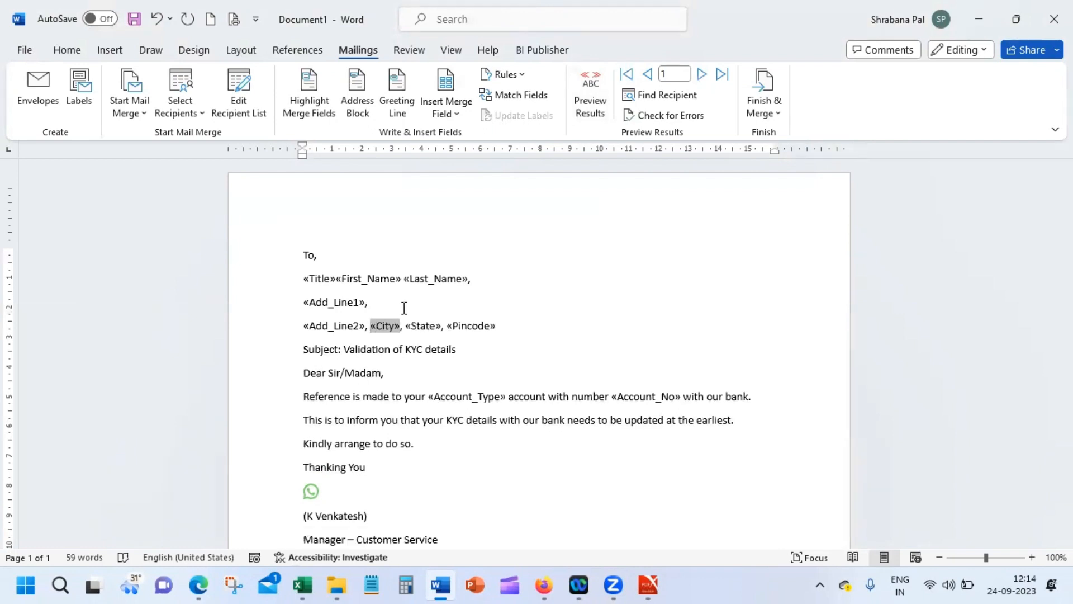
key("Right")
key("Right")
key("Return")
Step: Add blank lines above Subject, Dear Sir/Madam, the body paragraphs, Thanking You and To,
key("Down")
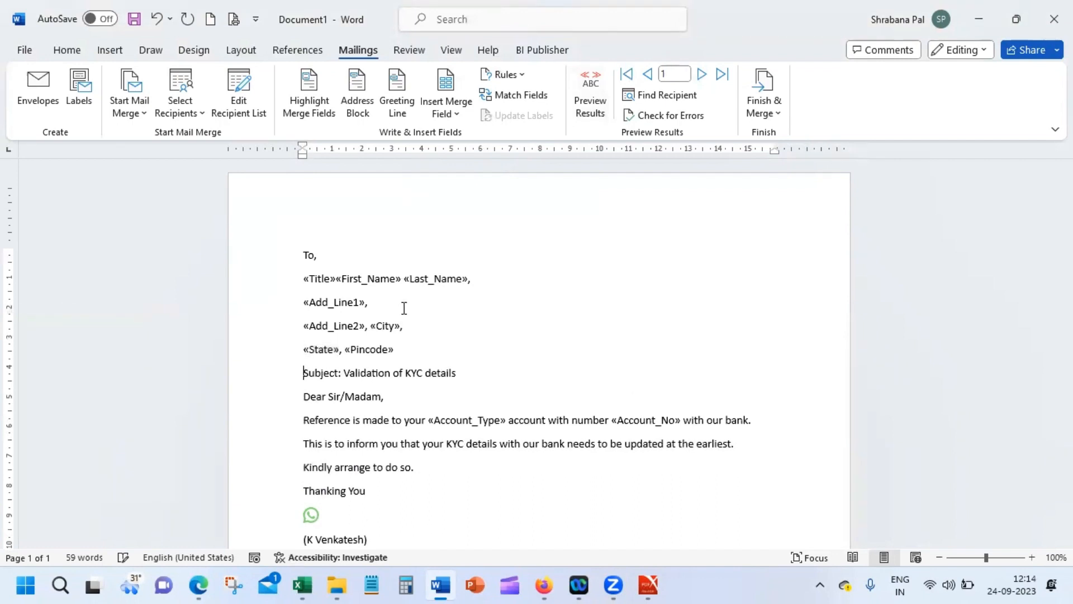
key("Return")
key("Up")
left_click(304, 395)
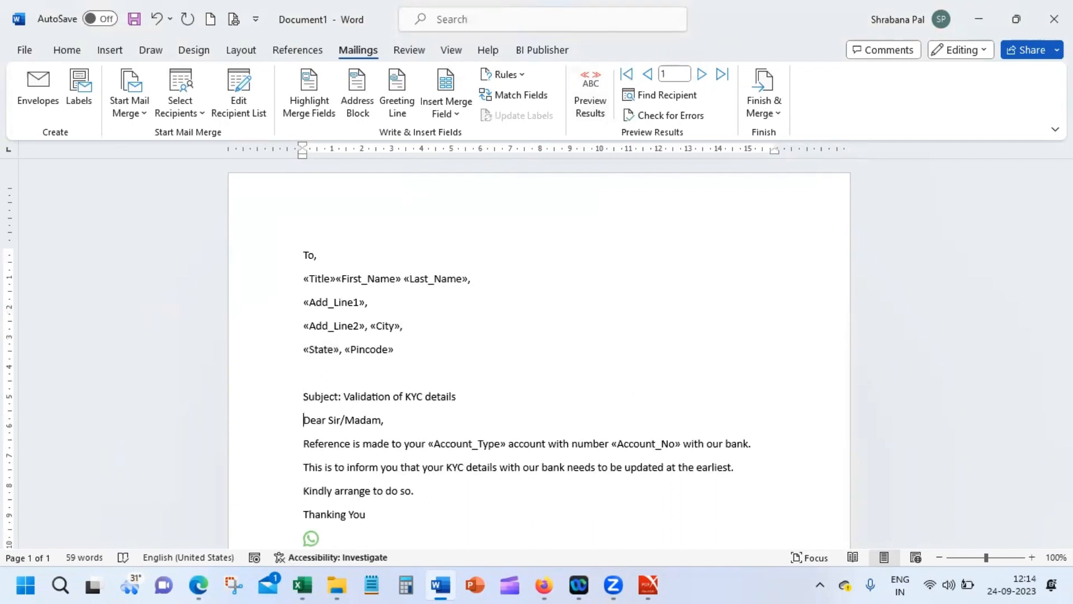
key("Return")
key("Down")
key("Down")
key("Down")
key("Down")
key("Down")
key("Down")
key("Down")
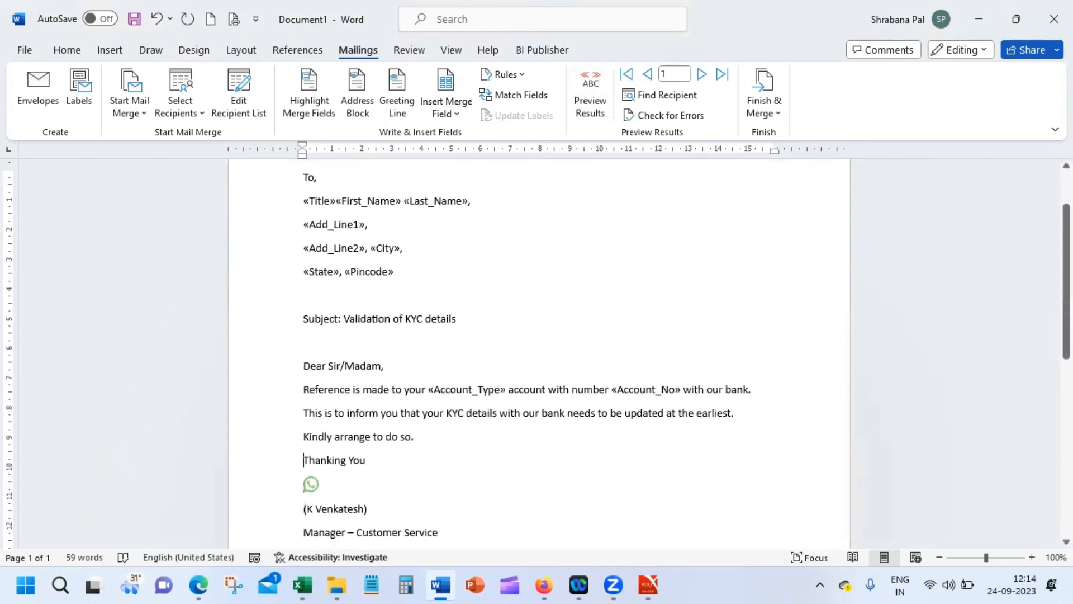
key("Return")
key("Up")
key("Up")
key("Up")
key("Down")
key("Return")
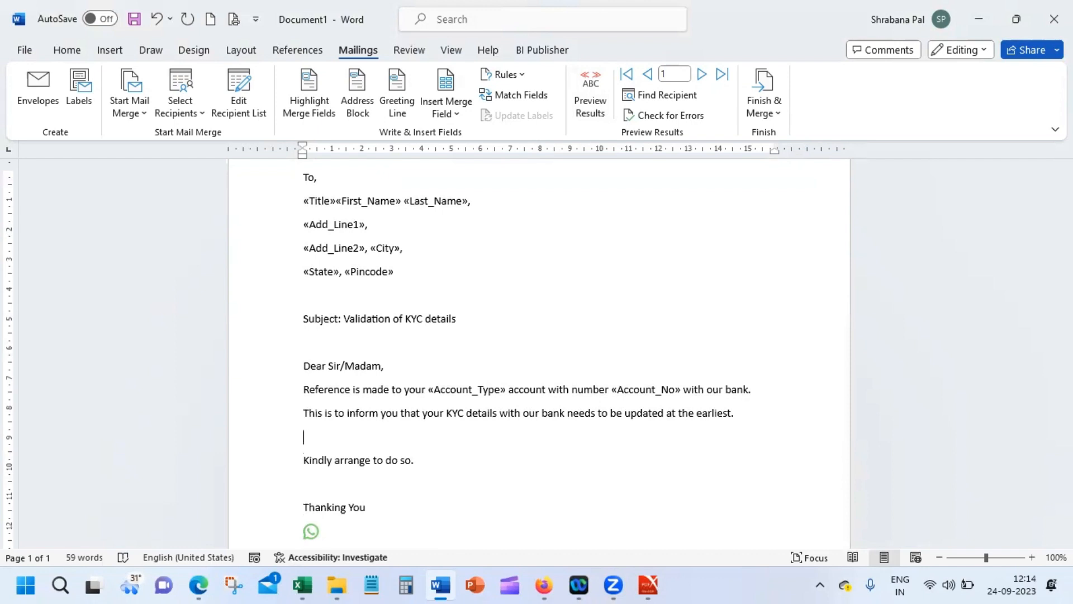
key("Return")
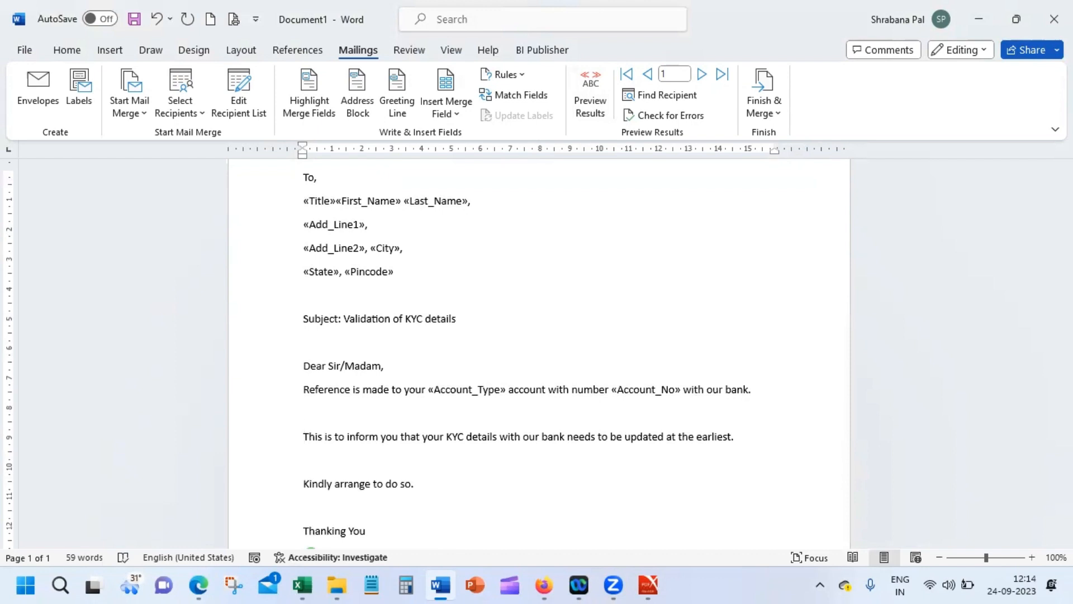
key("Up")
key("Up")
key("Up")
key("Up")
key("Up")
key("Up")
key("Up")
key("Up")
key("Up")
key("Up")
key("Return")
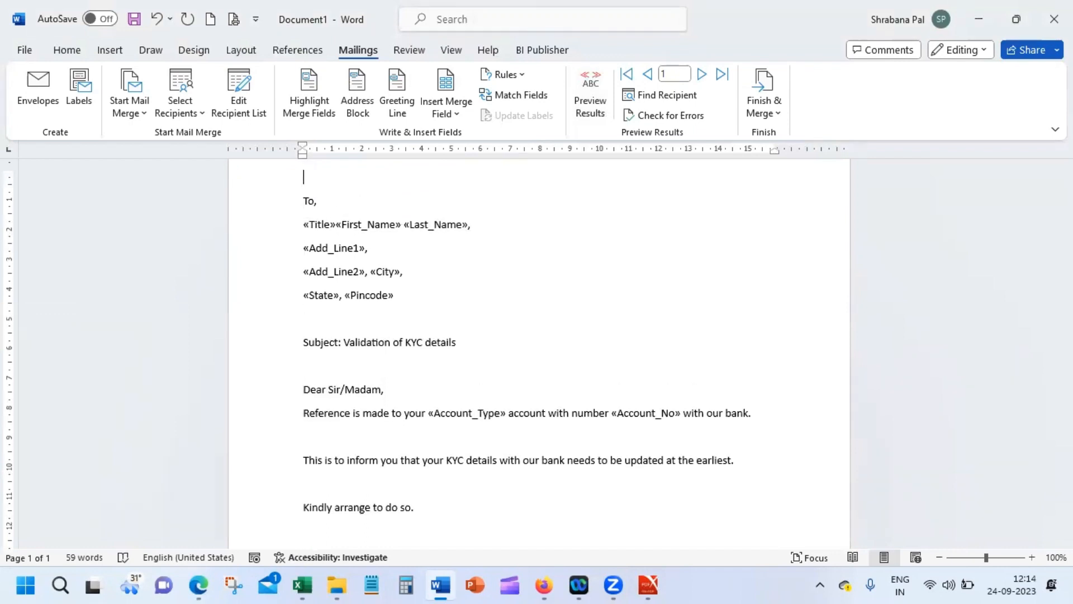
Step: Type 'Date:' at the top and insert today's date in the 24-Sep-23 format
type("Date:")
key("Return")
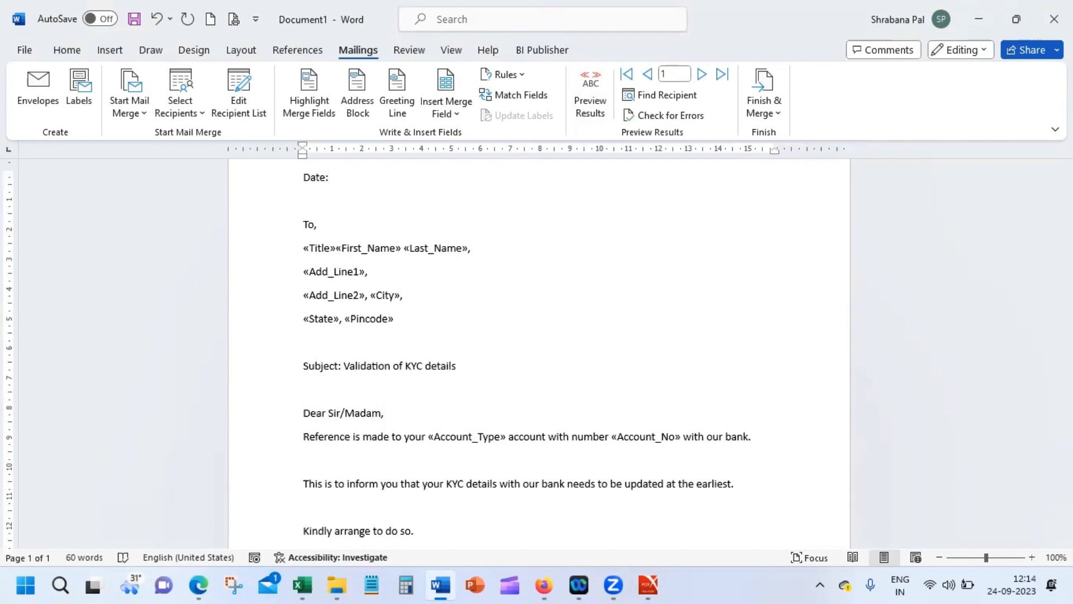
left_click(110, 50)
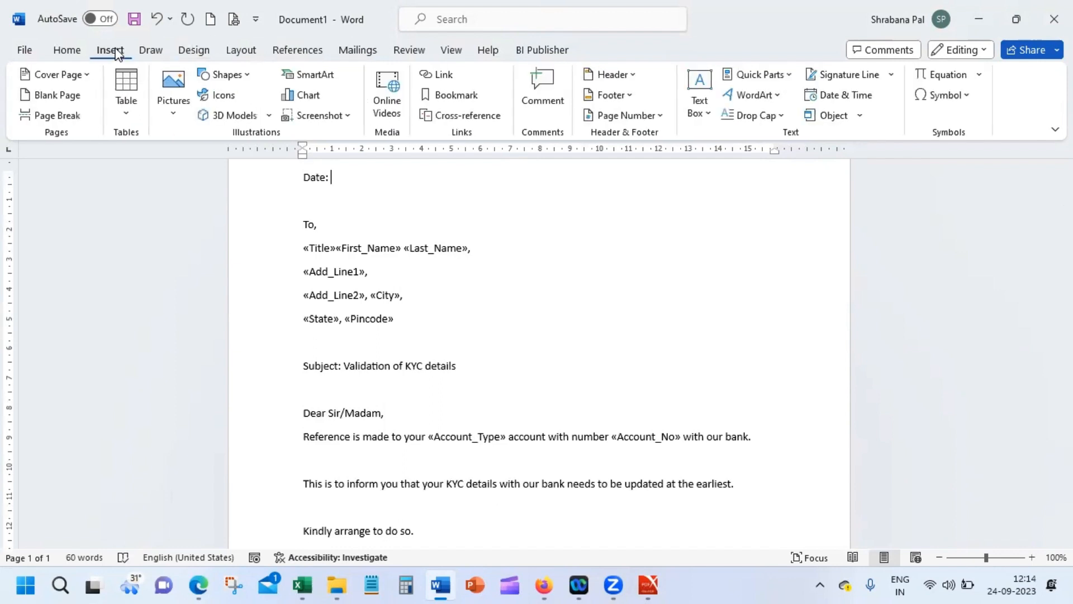
left_click(873, 99)
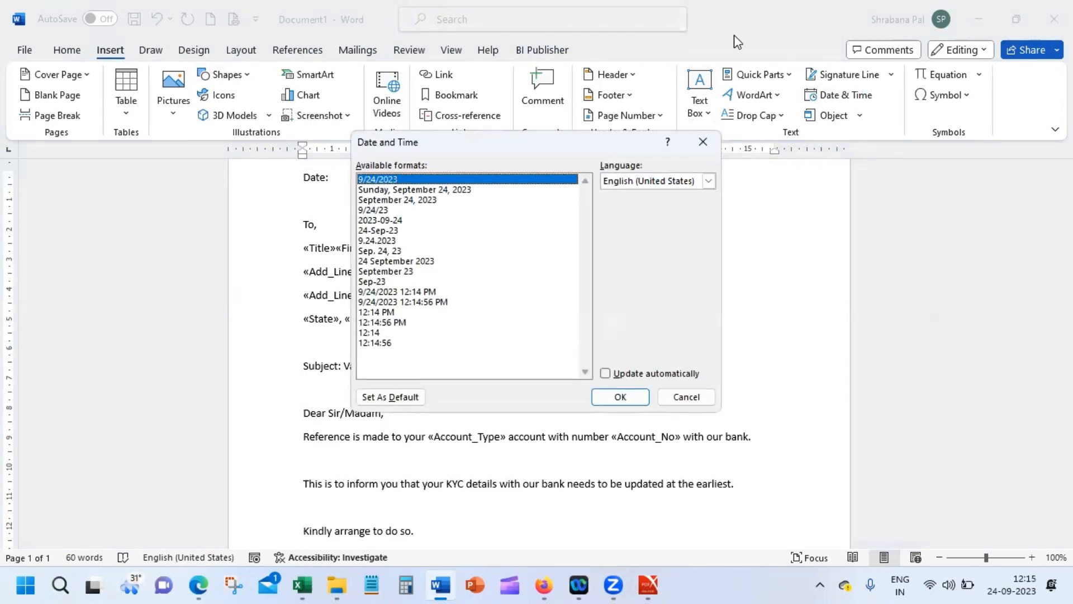
left_click(396, 231)
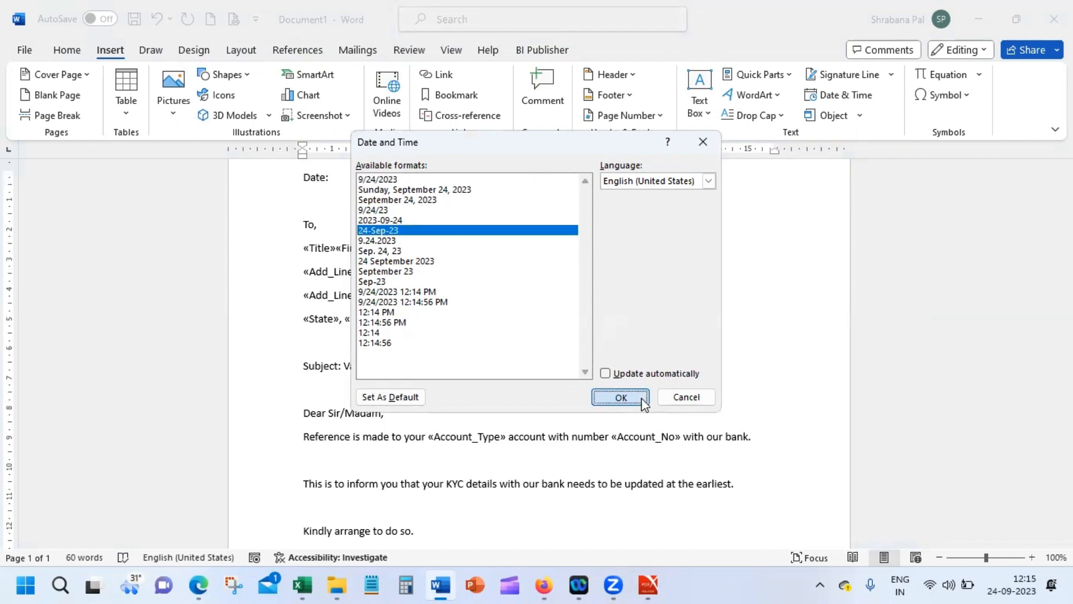
left_click(621, 396)
left_click(587, 276)
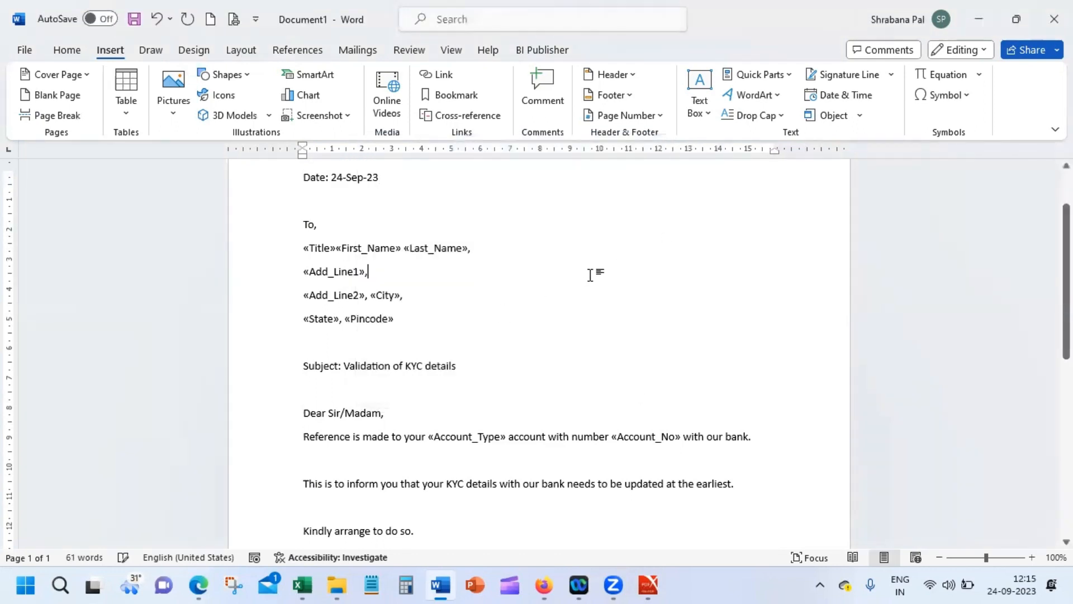
Step: Preview the letter with the first recipient's data and scroll through it to check
left_click(66, 50)
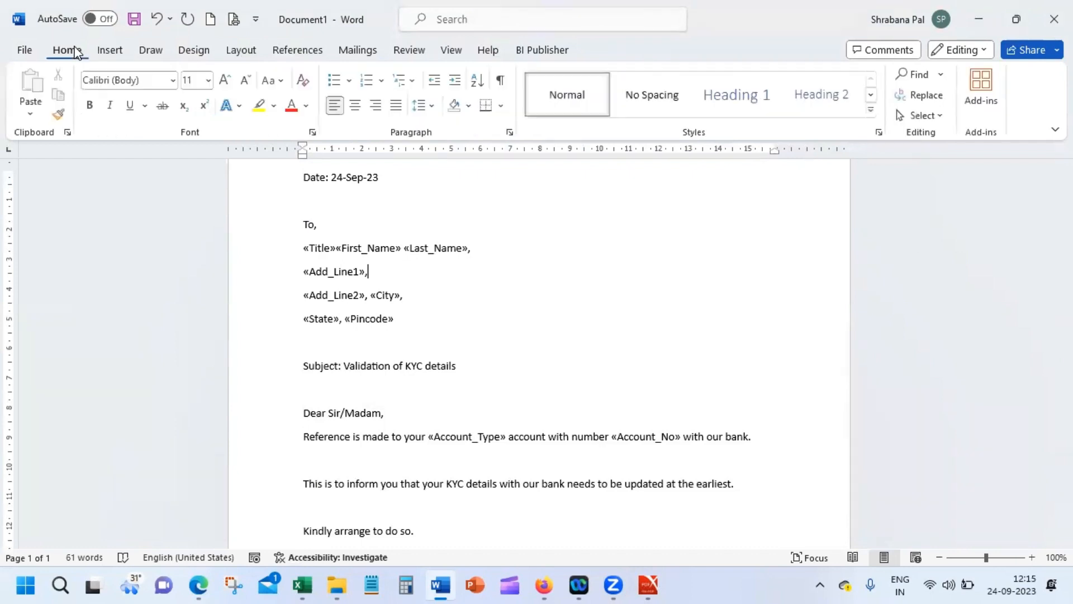
left_click(110, 50)
left_click(358, 50)
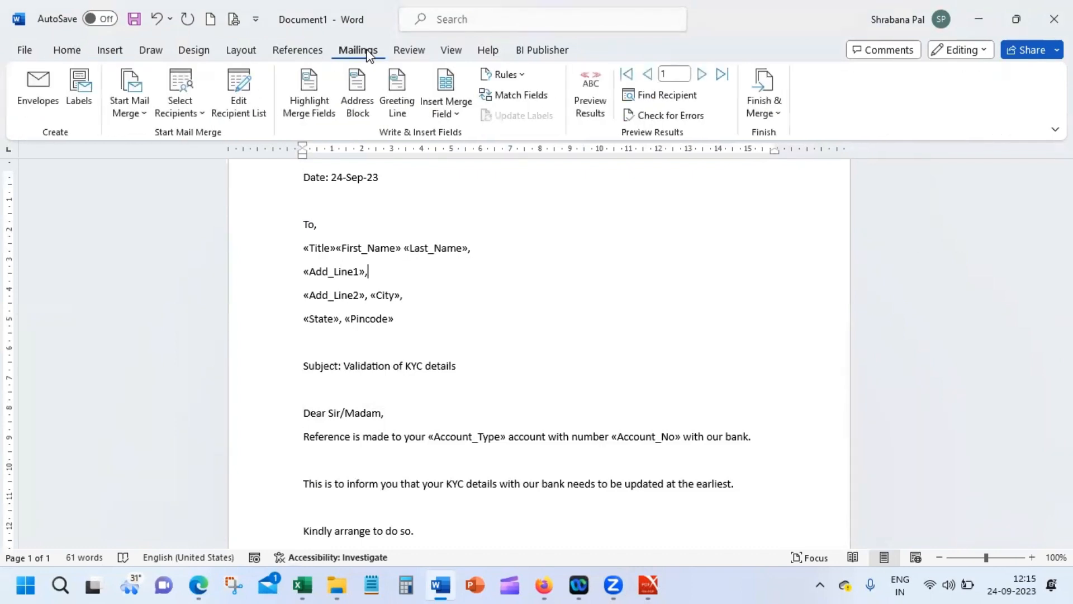
left_click(598, 109)
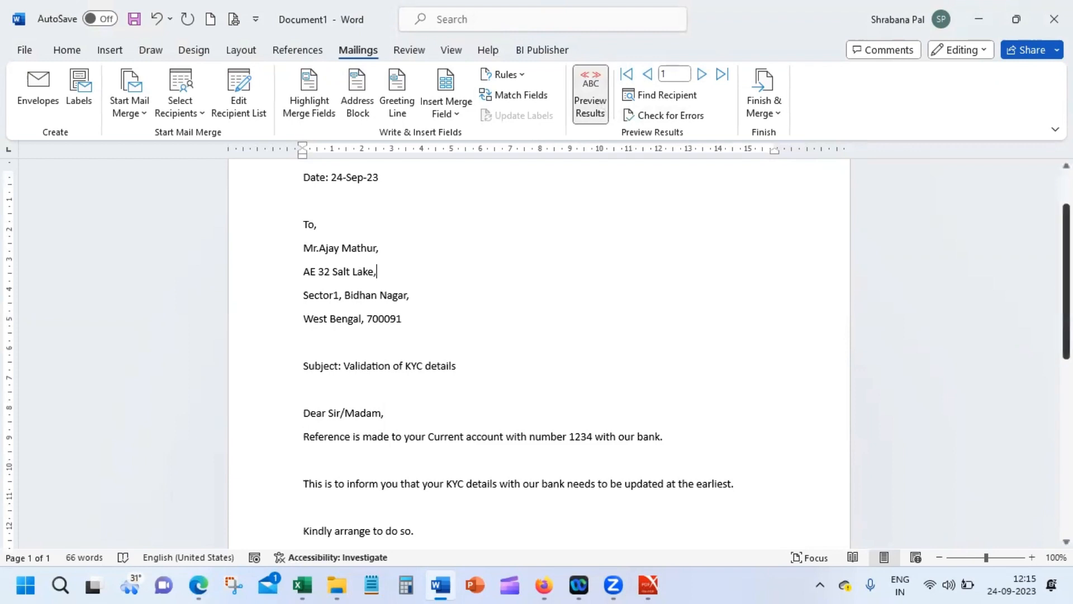
scroll(537, 352, "down", 3)
scroll(536, 352, "down", 1)
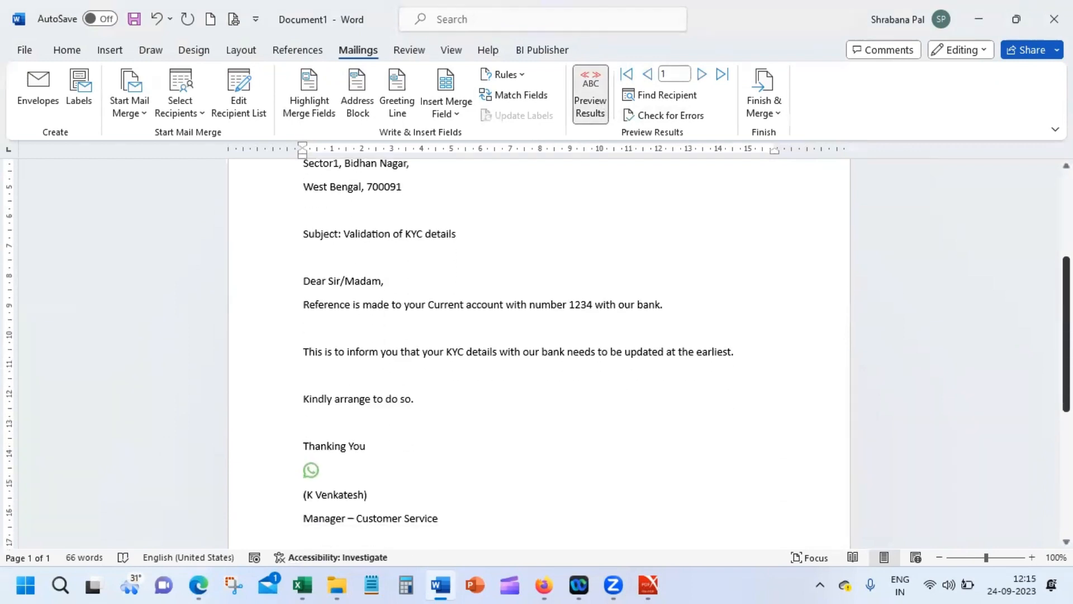
scroll(537, 352, "down", 4)
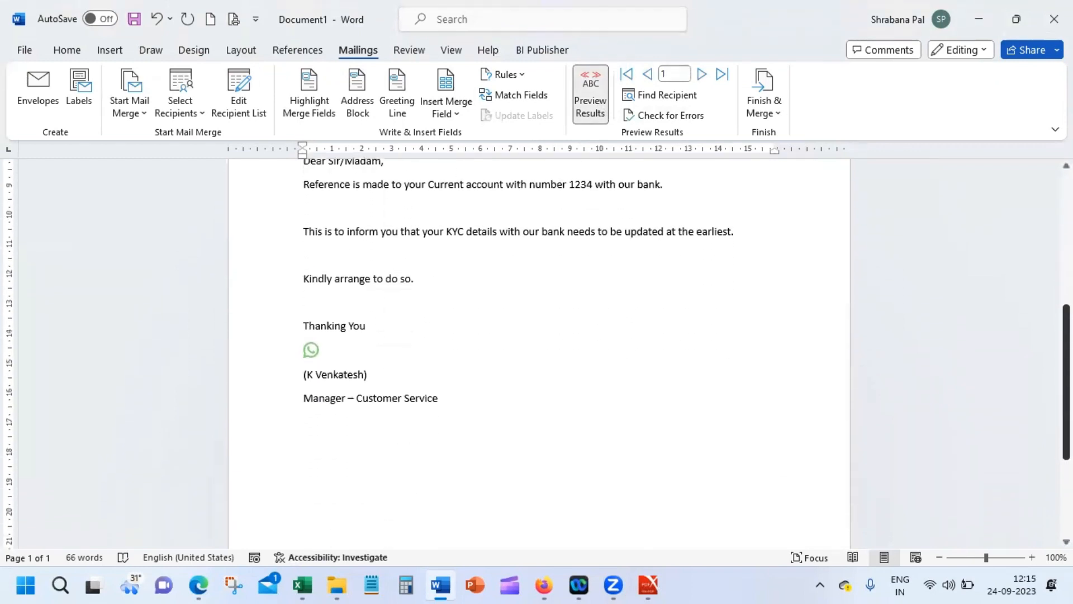
scroll(536, 352, "down", 3)
scroll(536, 352, "up", 12)
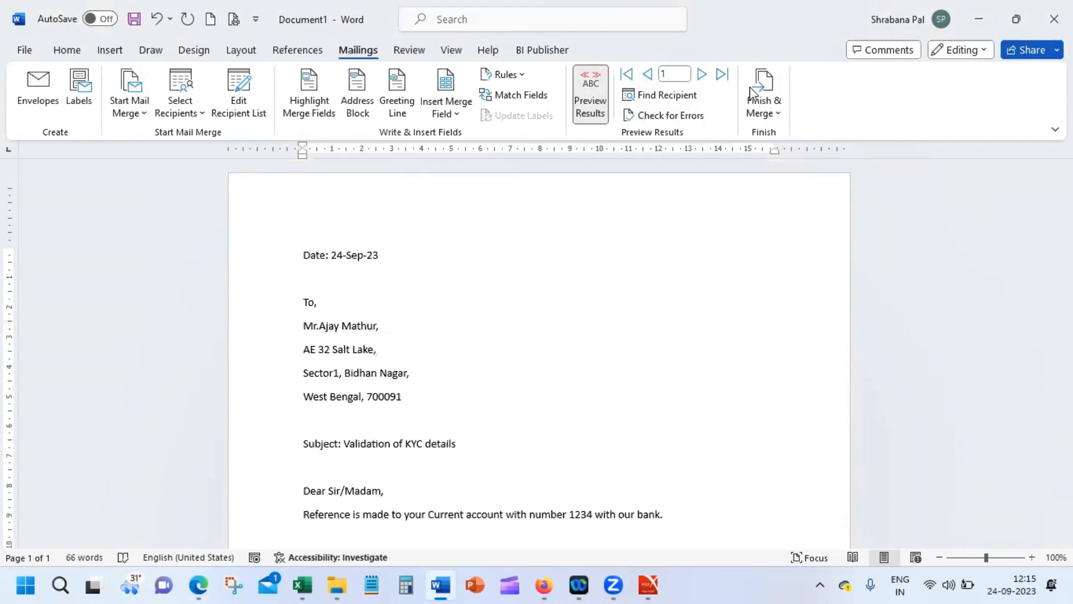
Step: Merge records 1 to 3 into individual documents, producing the three-letter Letters4
left_click(778, 115)
left_click(801, 135)
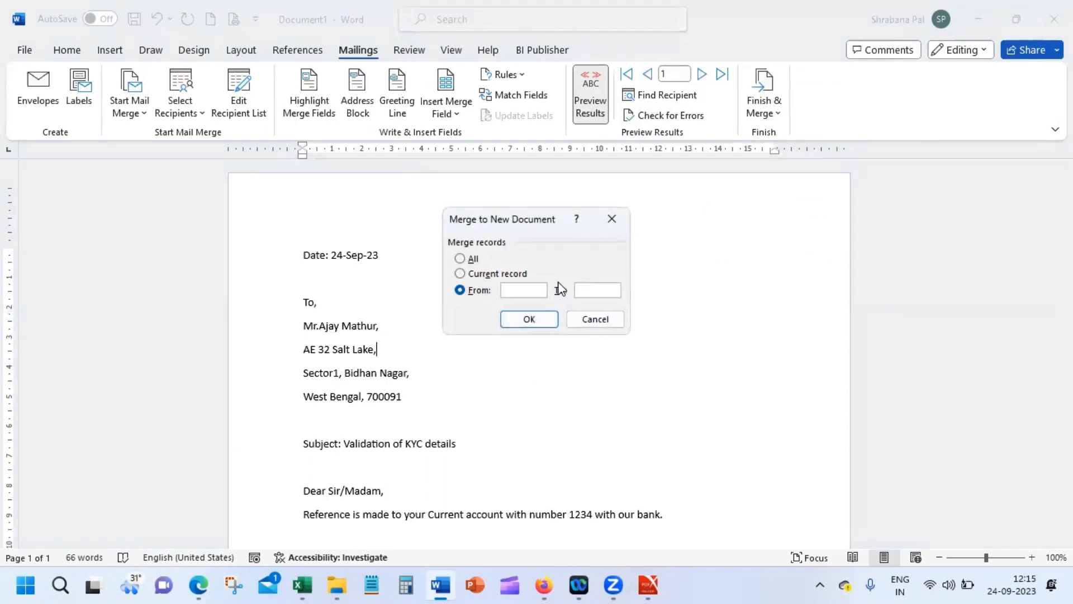
type("12")
type("3")
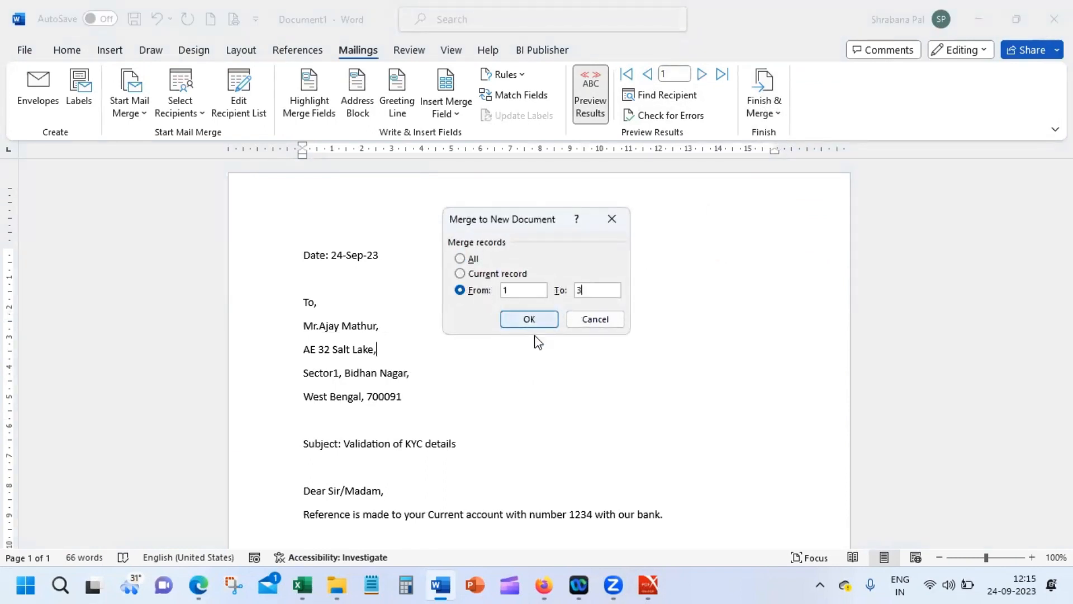
left_click(540, 323)
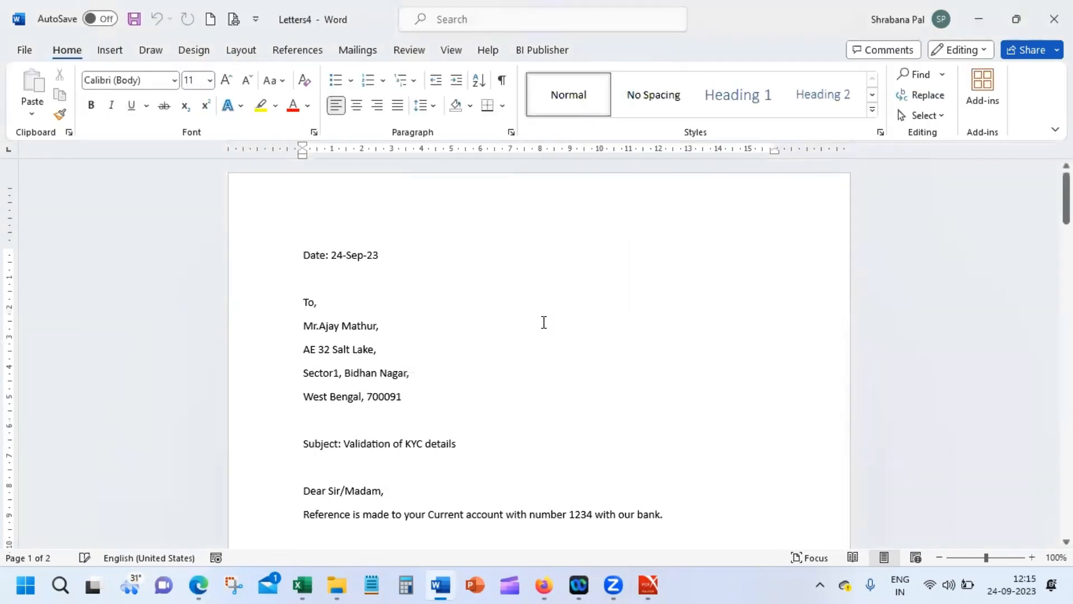
scroll(539, 355, "down", 1)
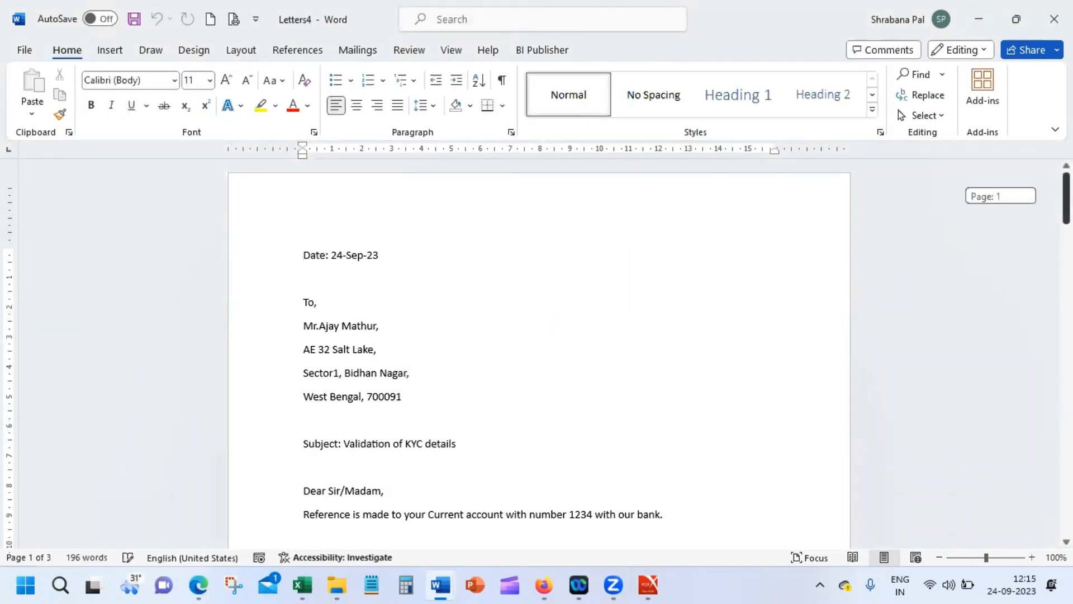